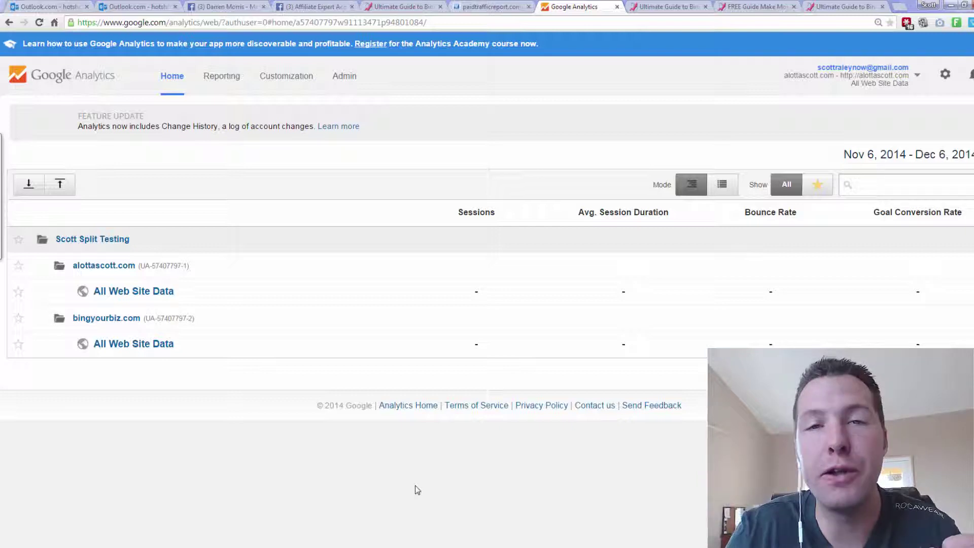
Step: Compare the live Ultimate Guide page with the FREE Guide and Ultimate Guide LiveEditor pages, then go to Facebook
left_click(682, 8)
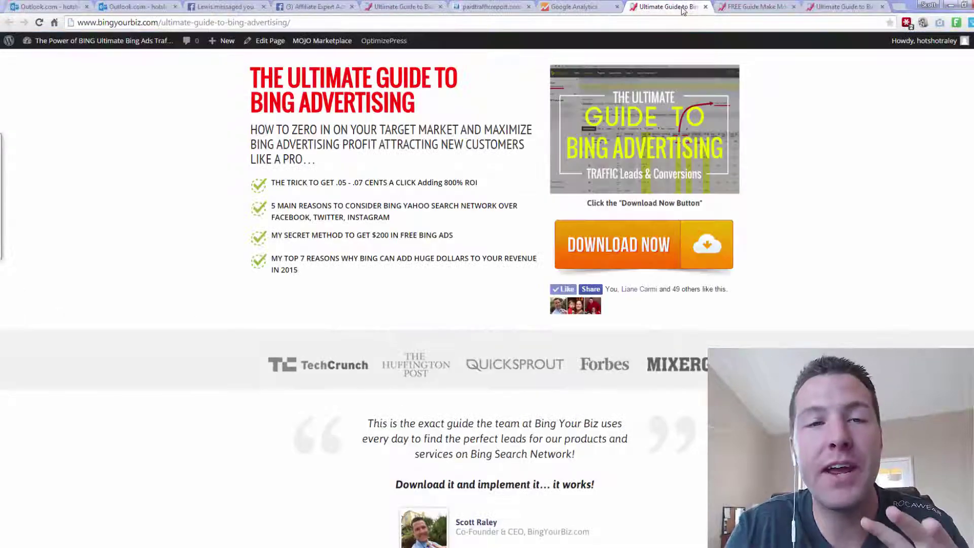
left_click(766, 8)
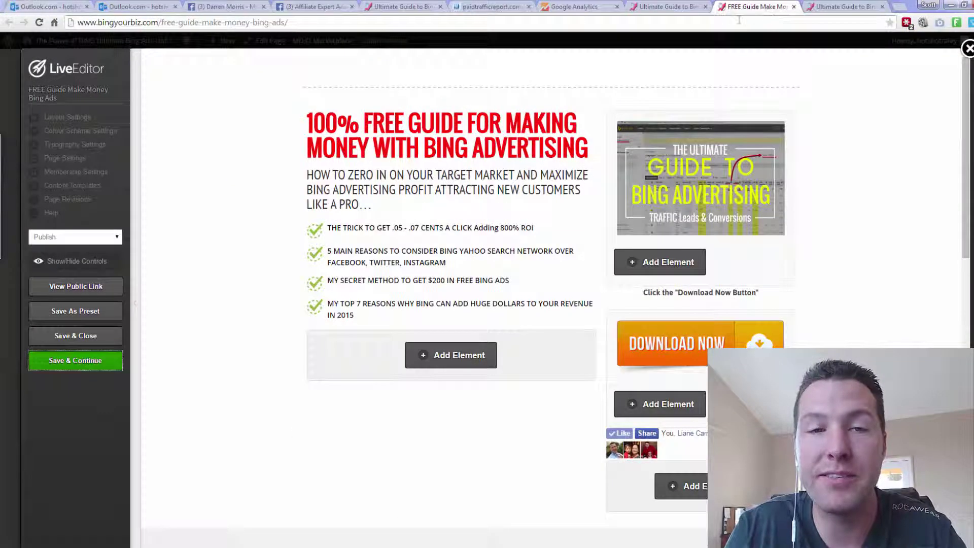
left_click(848, 10)
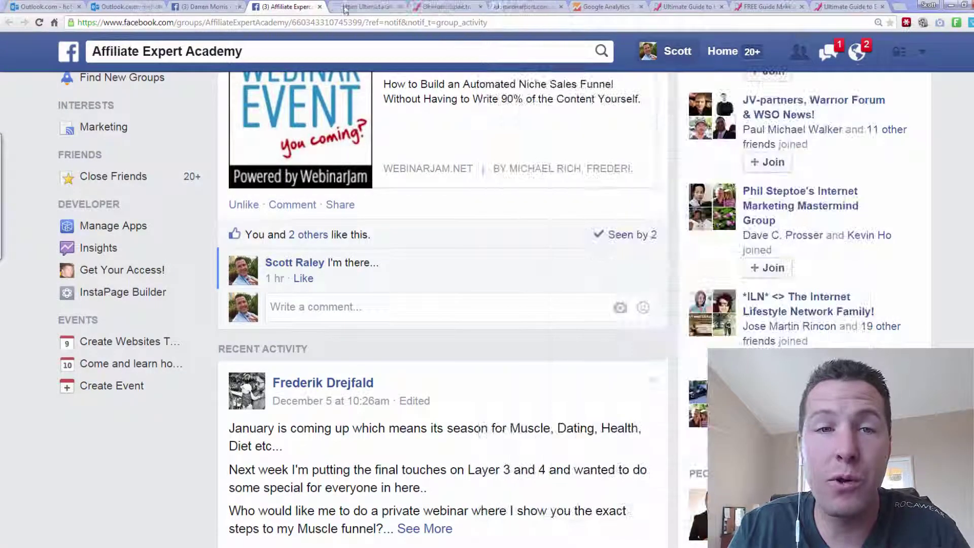
left_click(361, 8)
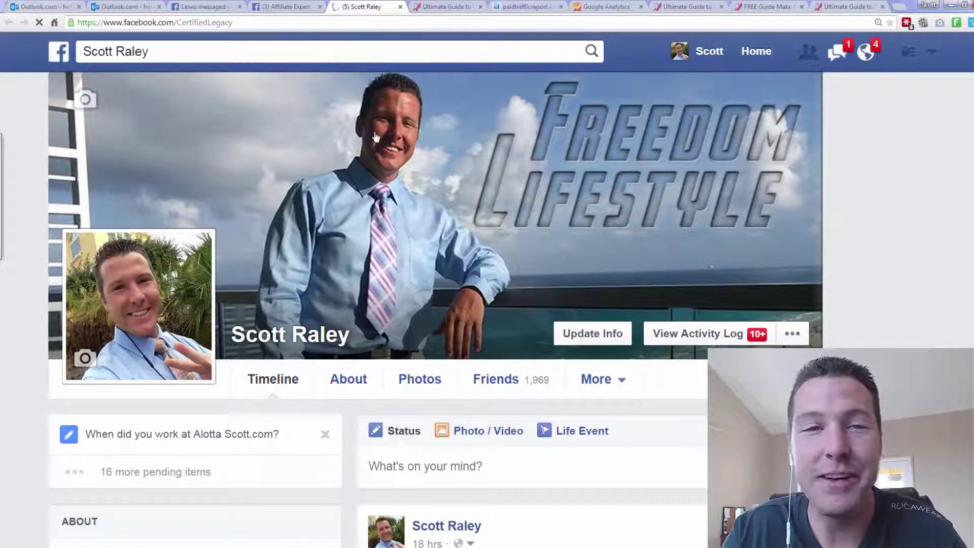
Step: Scroll down the Facebook profile timeline and back up to the top
scroll(375, 137, "down", 7)
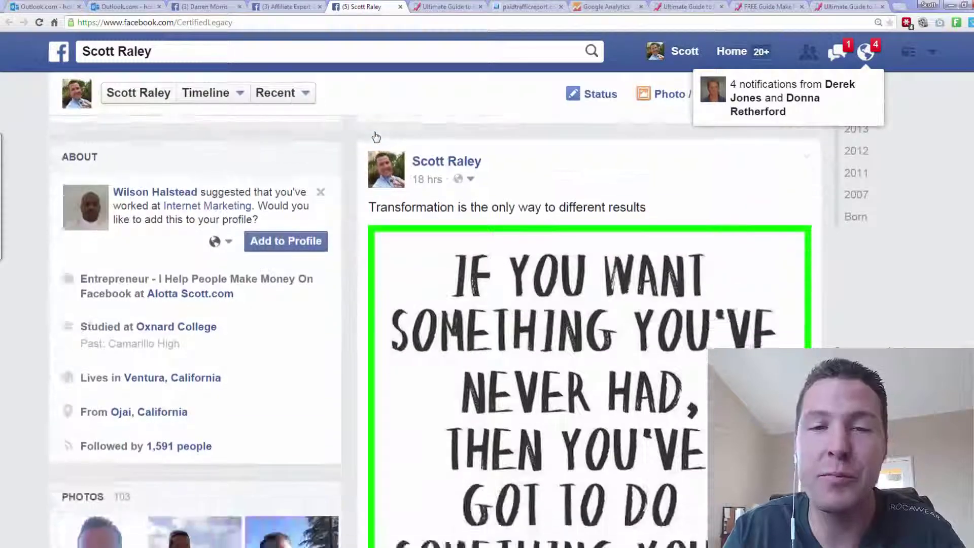
scroll(376, 137, "down", 3)
scroll(376, 137, "up", 3)
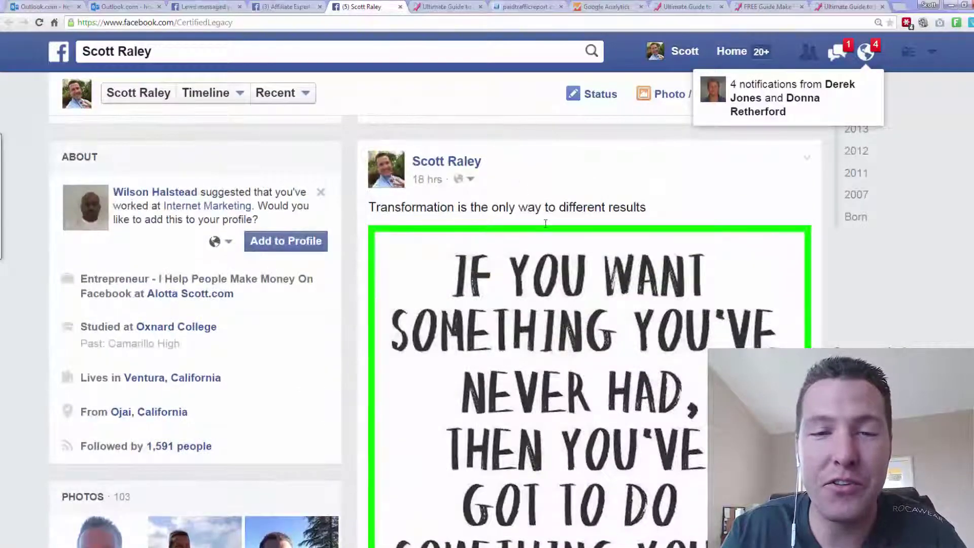
scroll(545, 223, "up", 7)
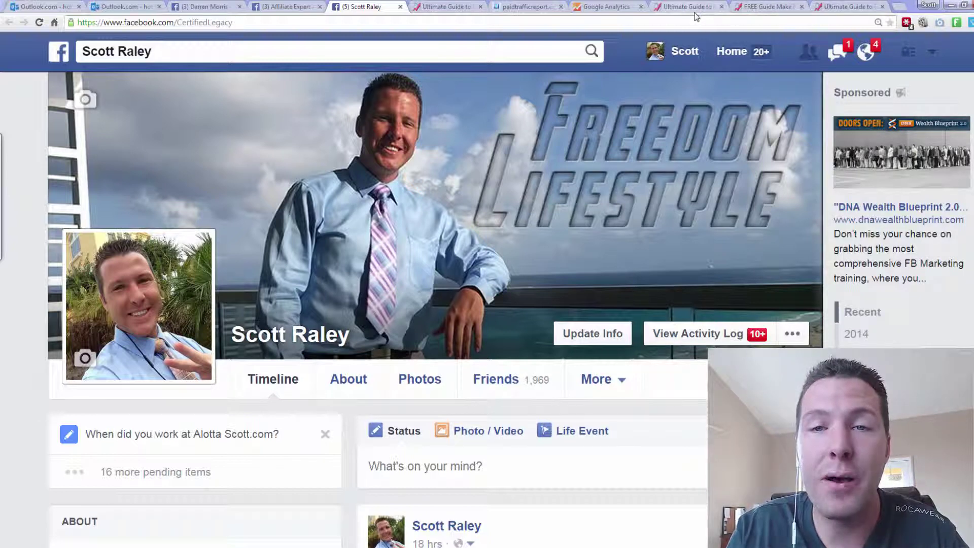
left_click(769, 7)
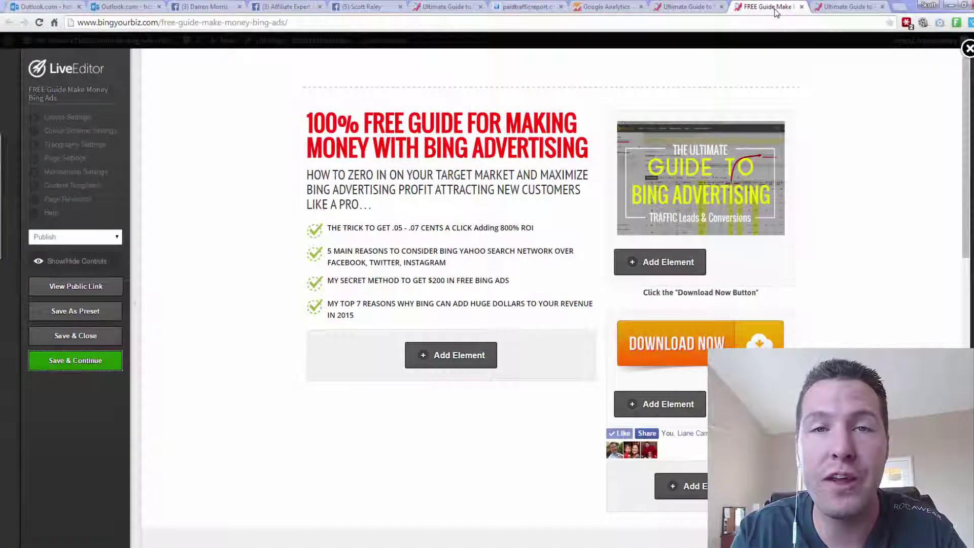
key("ctrl+t")
type("ngcu")
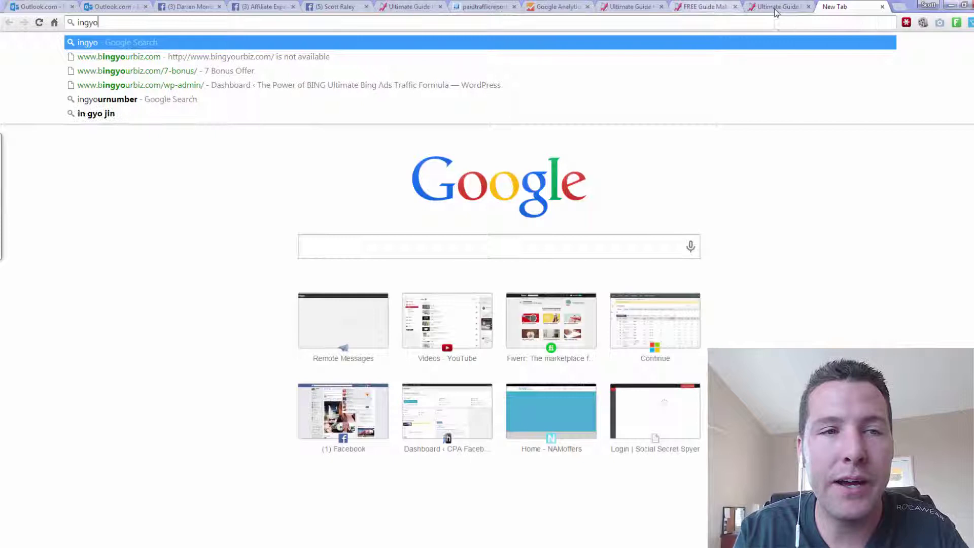
key("Escape")
key("Escape")
type("bingyo")
key("Return")
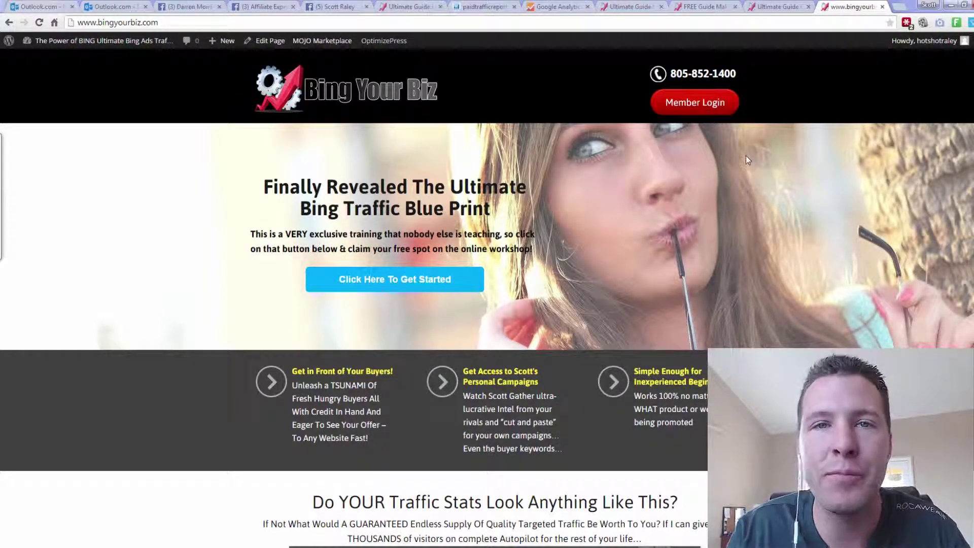
left_click(726, 23)
type("bing.com")
key("Return")
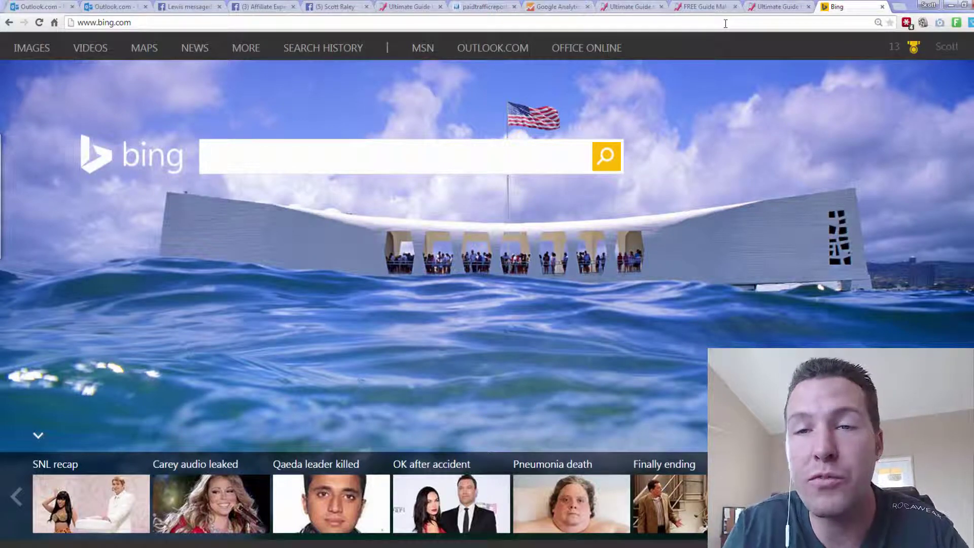
key("ctrl+w")
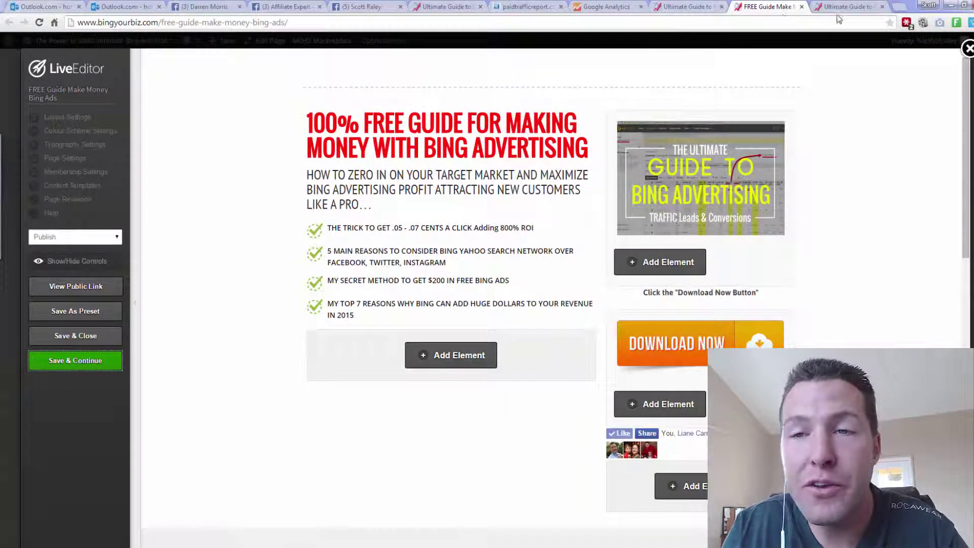
Step: Check both guide pages in the editor, then view the live Ultimate Guide to Bing Advertising heading
left_click(838, 8)
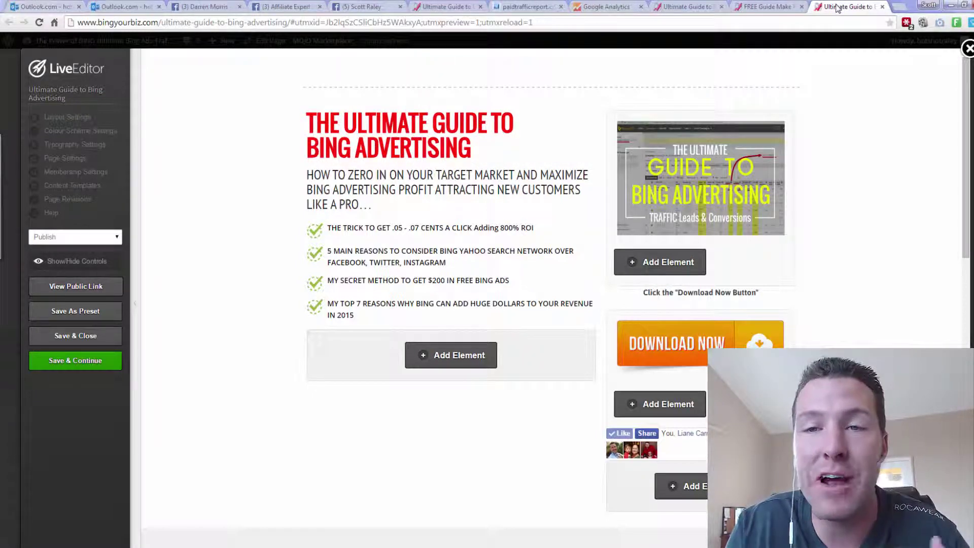
left_click(776, 7)
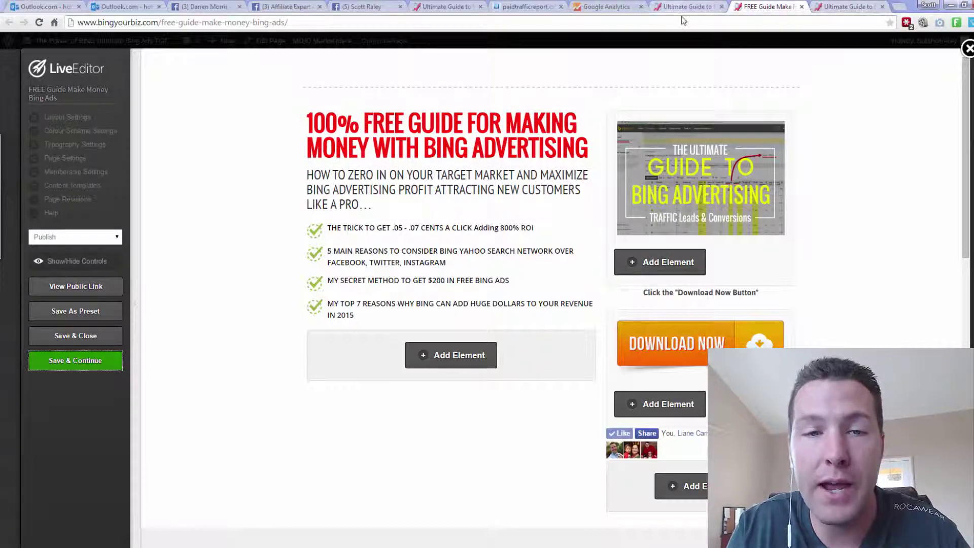
left_click(671, 6)
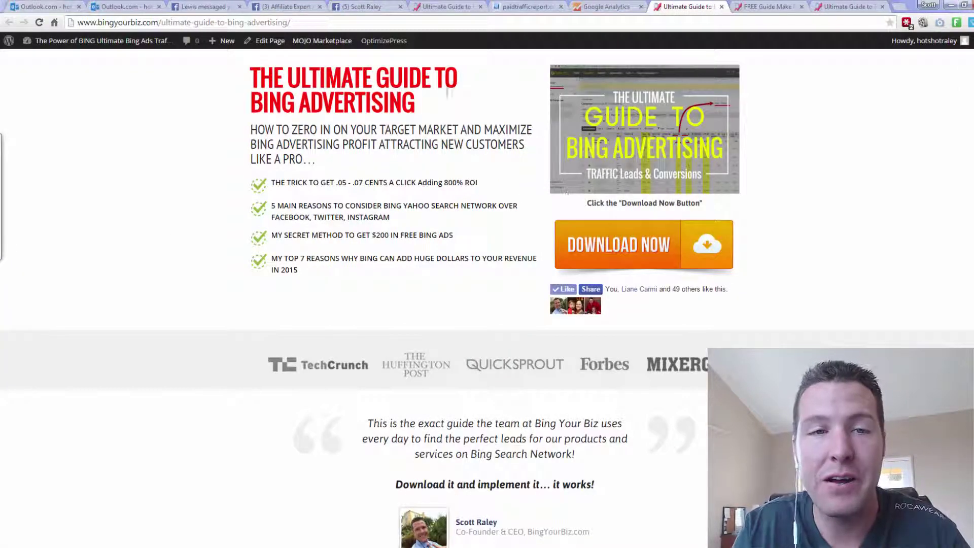
left_click_drag(425, 94, 233, 79)
left_click(369, 161)
scroll(466, 208, "down", 2)
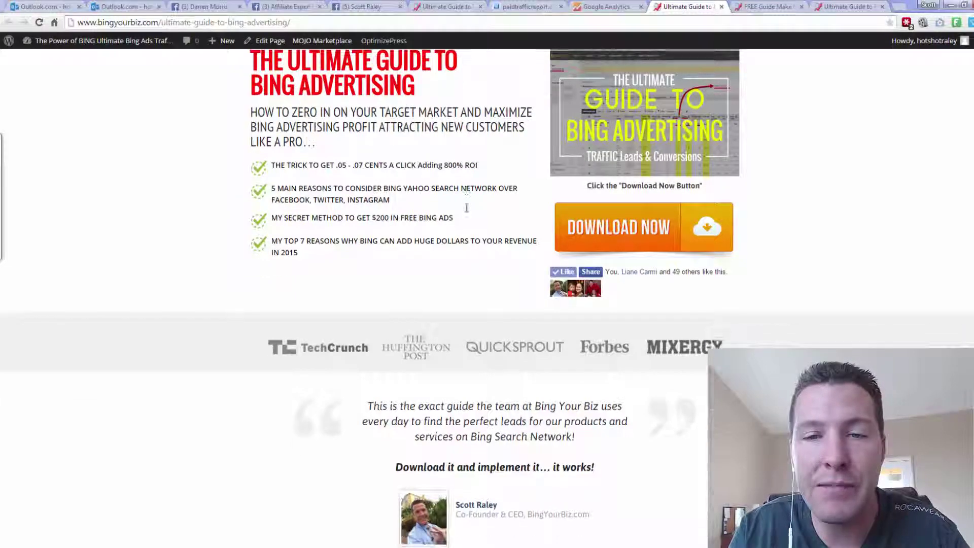
scroll(467, 208, "up", 2)
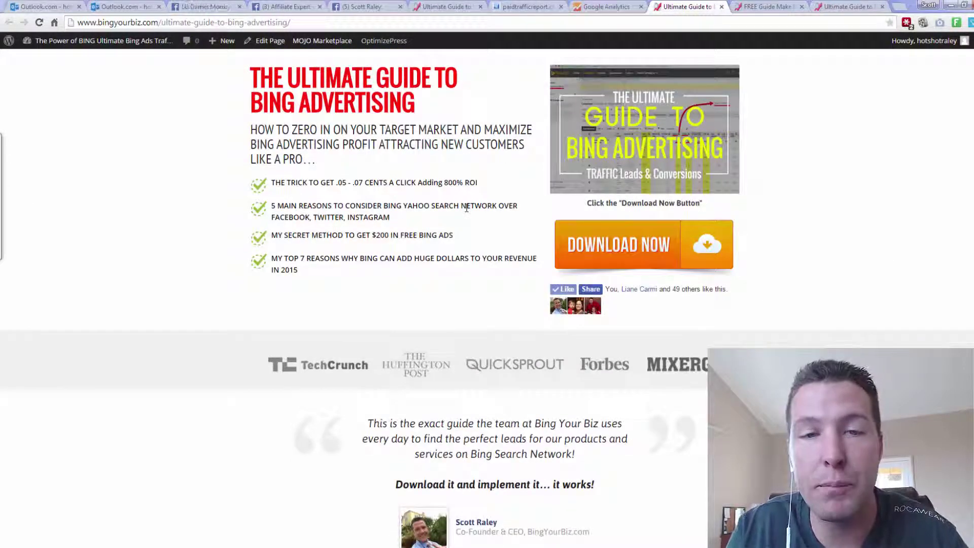
Step: Trigger the Download Now e-mail opt-in popup, highlight its headline, and close it
left_click(621, 265)
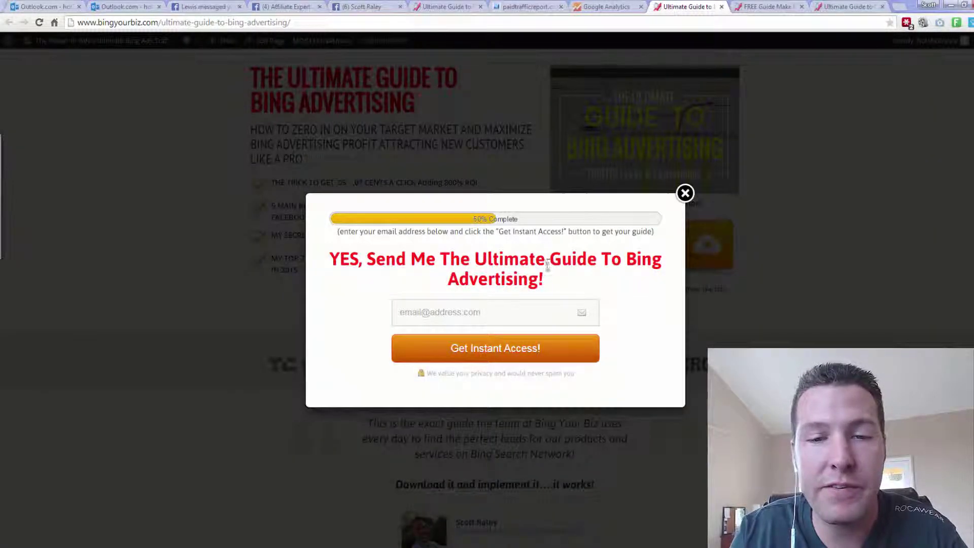
left_click_drag(501, 239, 306, 234)
left_click(386, 241)
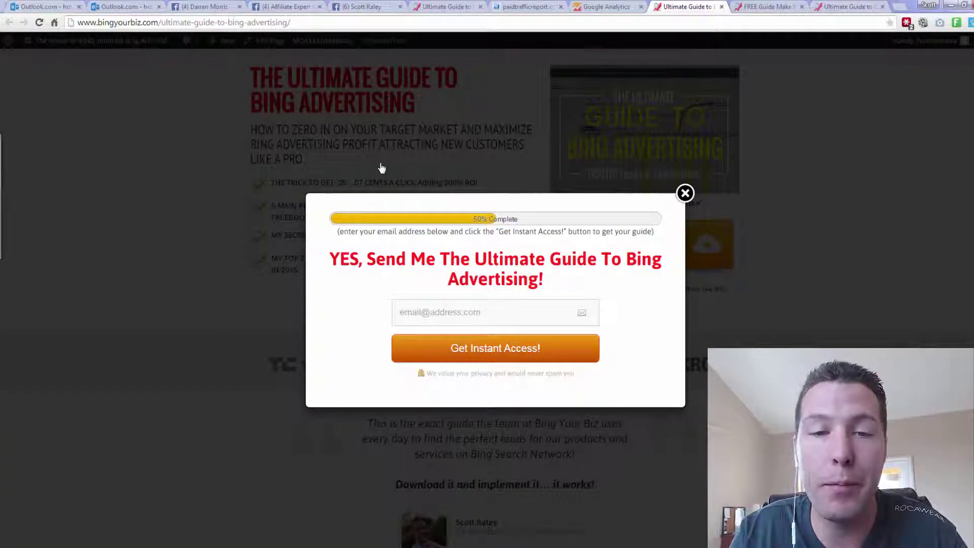
left_click(380, 167)
Step: Scroll through and highlight the testimonial section of the live page
scroll(382, 168, "down", 4)
scroll(382, 167, "up", 1)
scroll(381, 168, "down", 1)
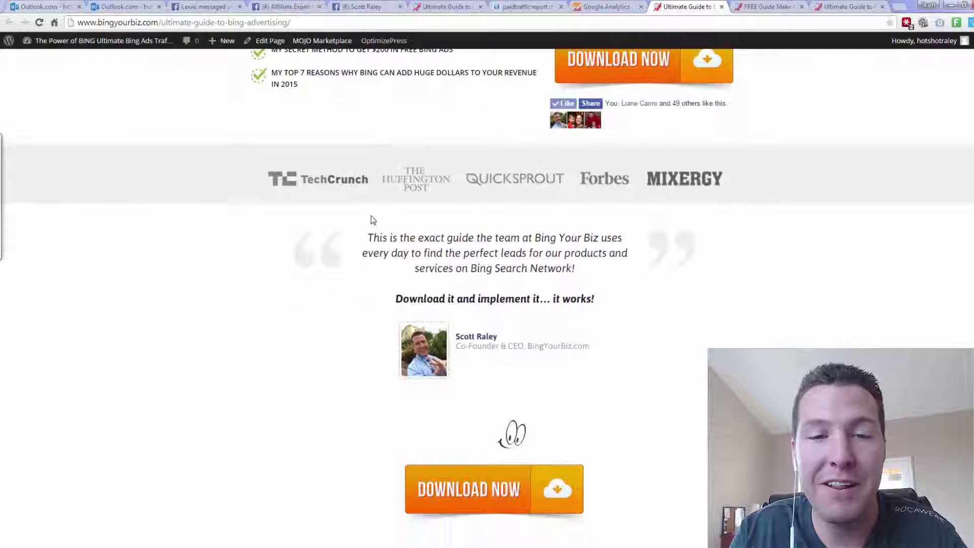
left_click_drag(355, 232, 617, 333)
left_click(616, 333)
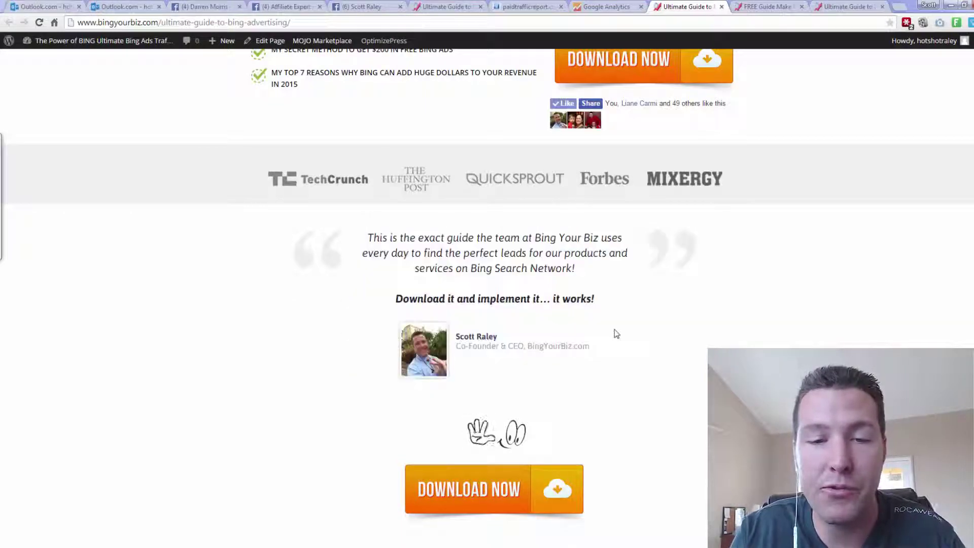
scroll(614, 333, "up", 3)
scroll(614, 333, "down", 2)
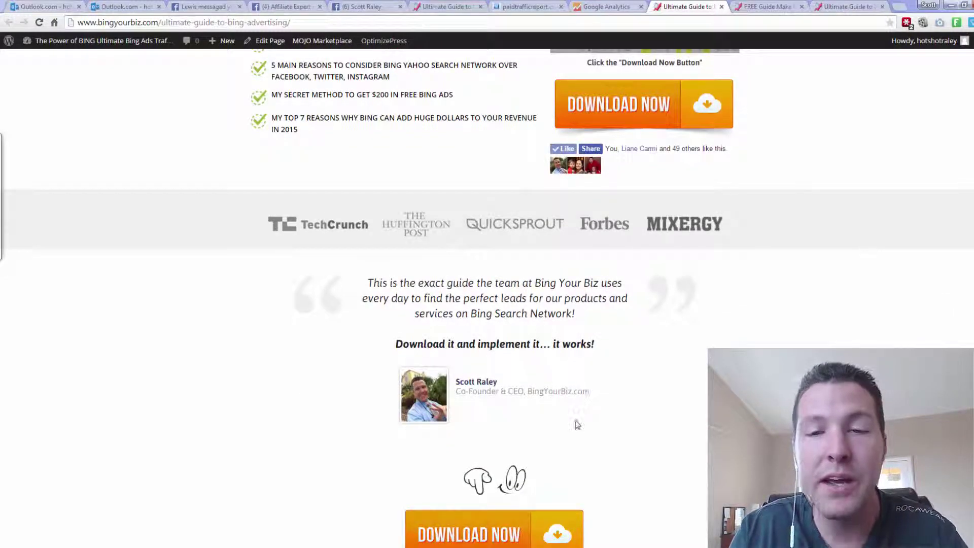
scroll(577, 423, "up", 3)
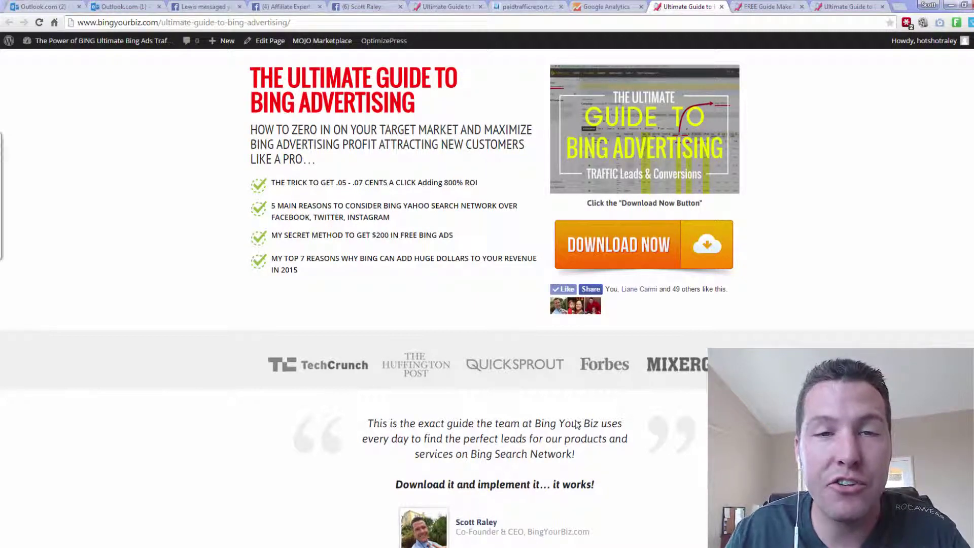
mouse_move(439, 54)
left_mouse_down()
mouse_move(224, 68)
mouse_move(431, 124)
mouse_move(410, 47)
left_mouse_up()
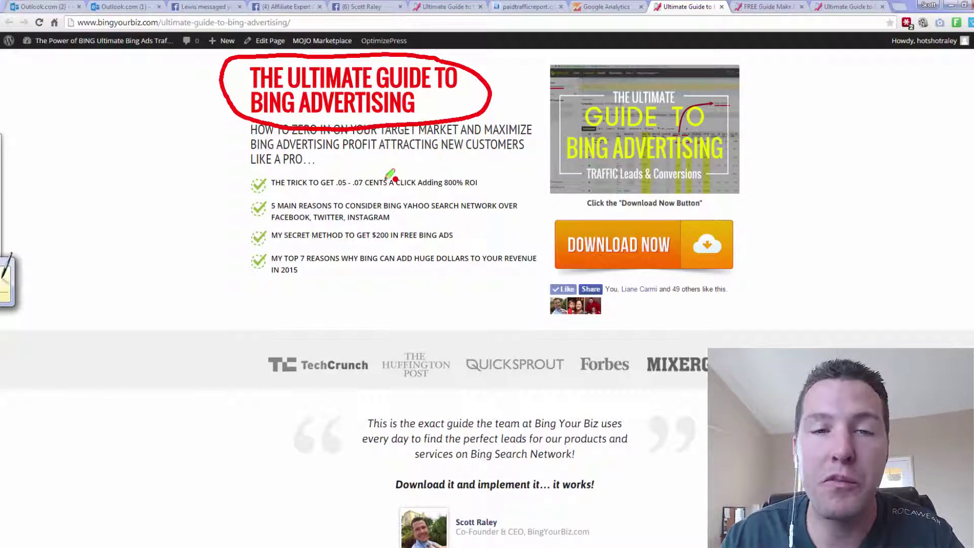
key("Escape")
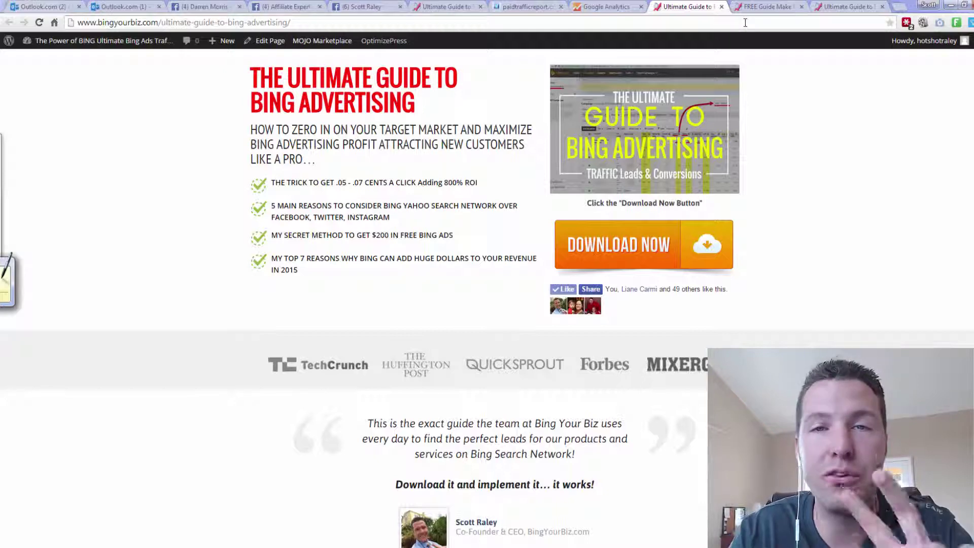
left_click(758, 6)
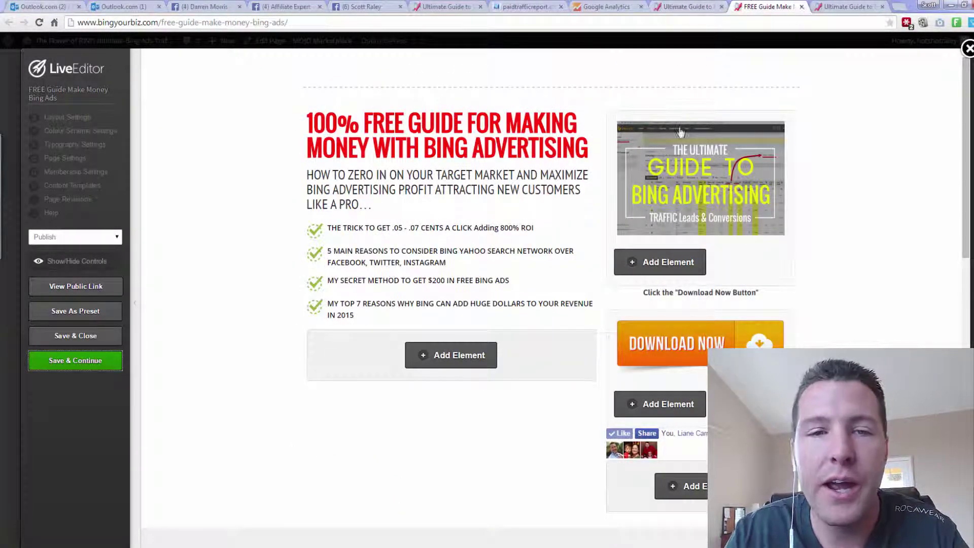
left_click(682, 12)
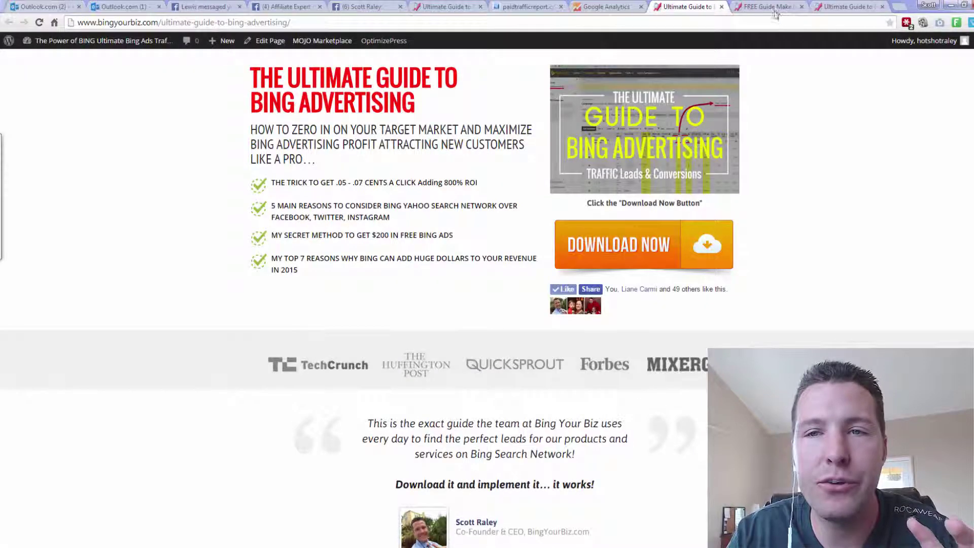
left_click(771, 9)
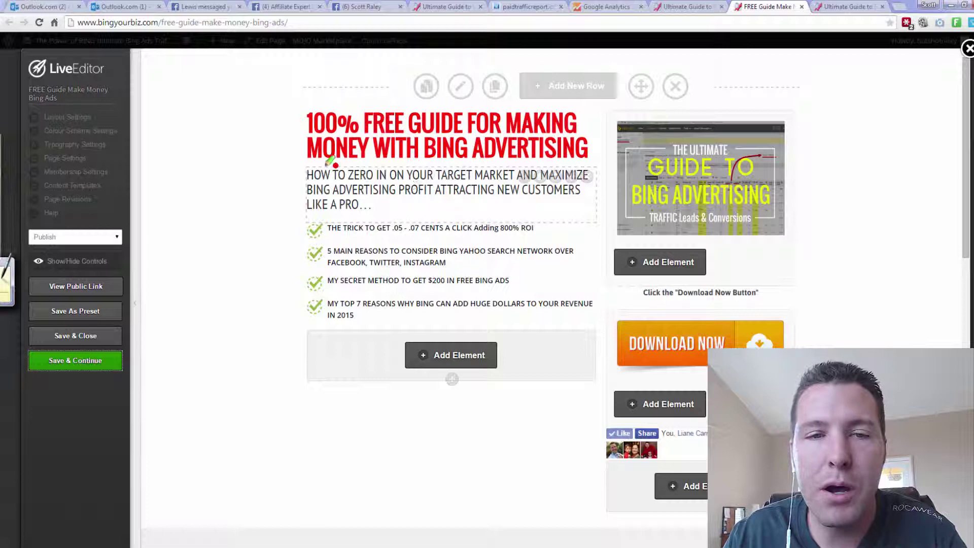
left_click_drag(304, 164, 379, 161)
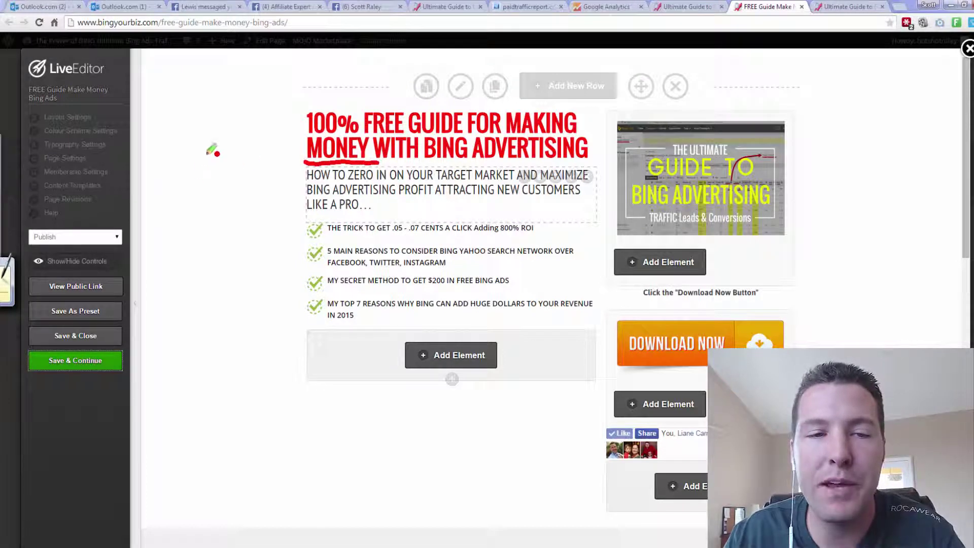
left_click_drag(209, 151, 188, 191)
left_click_drag(182, 133, 211, 209)
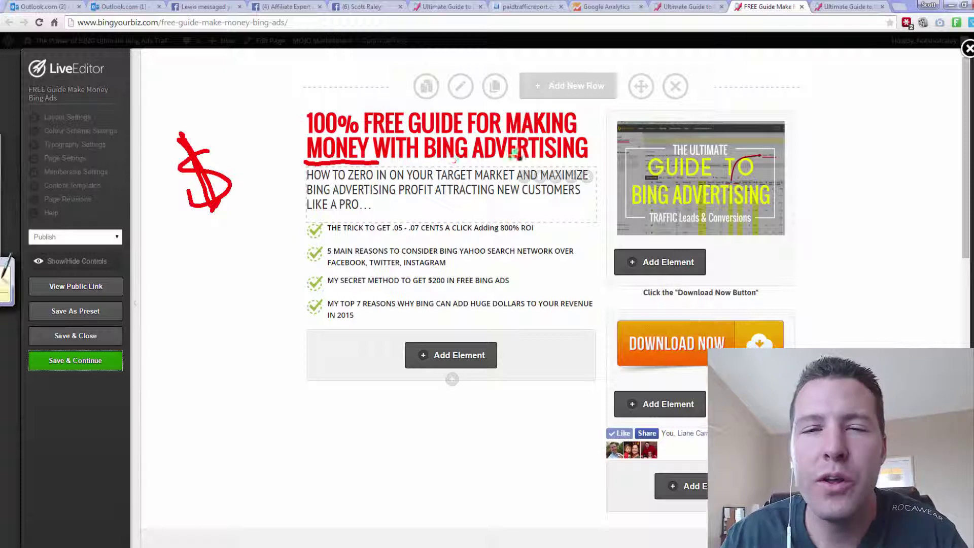
mouse_move(528, 107)
left_mouse_down()
mouse_move(330, 89)
mouse_move(354, 215)
left_mouse_up()
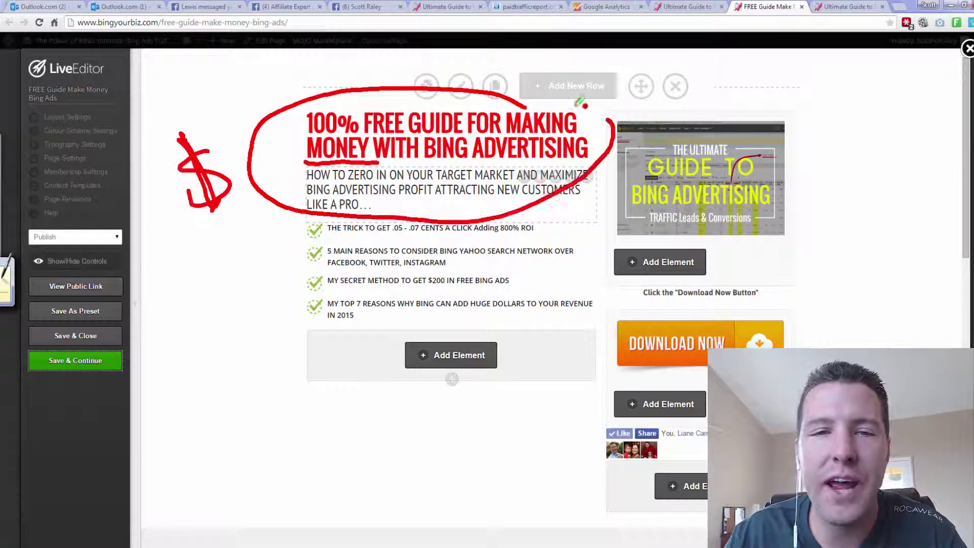
left_click_drag(583, 105, 391, 93)
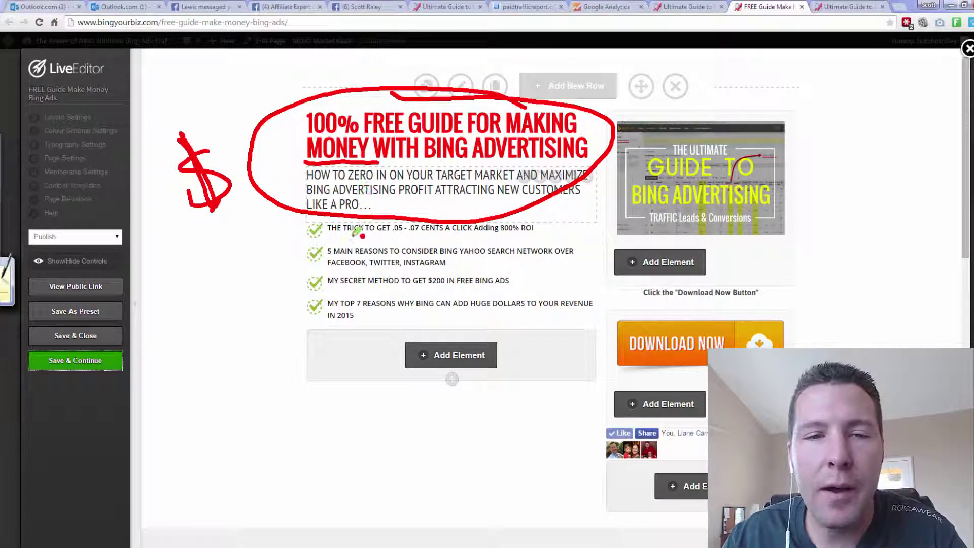
left_click_drag(152, 349, 258, 390)
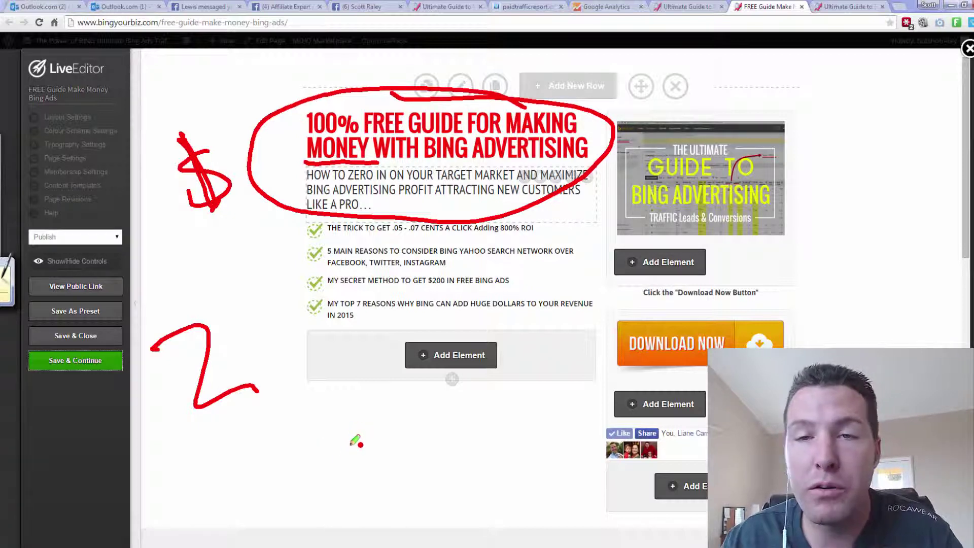
key("e")
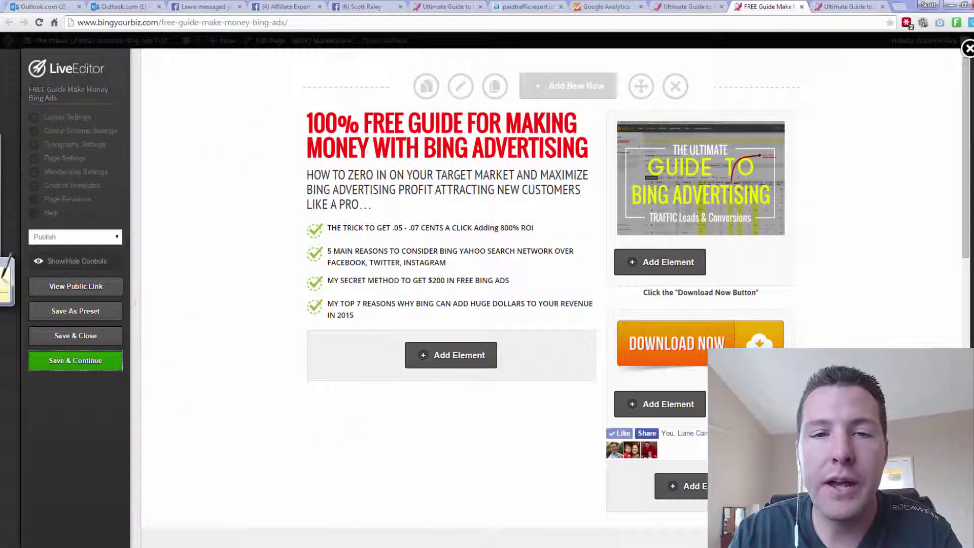
Step: Show the guide page's opt-in popup, then load the Bing-Your-Biz.pdf report in a new tab
left_click(690, 7)
left_click(654, 264)
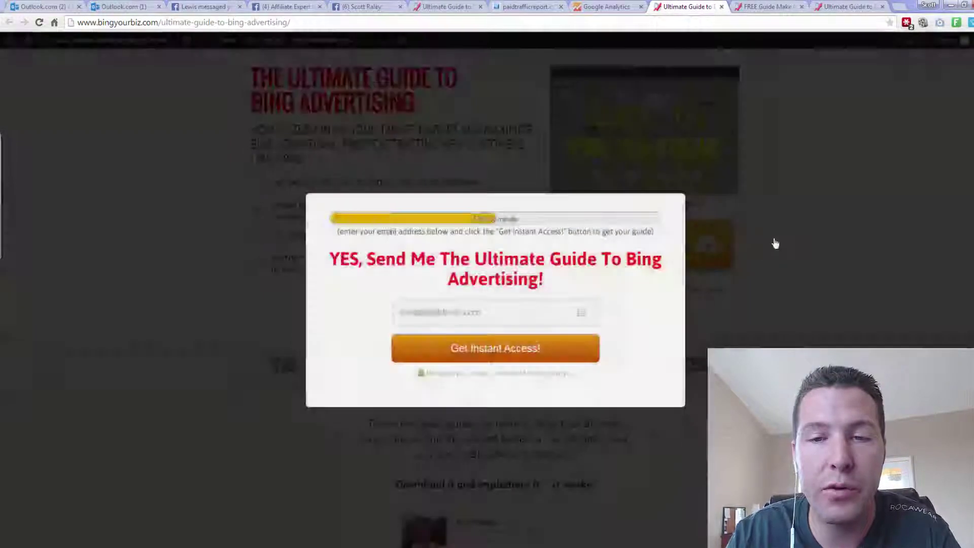
key("ctrl+t")
type("pdf")
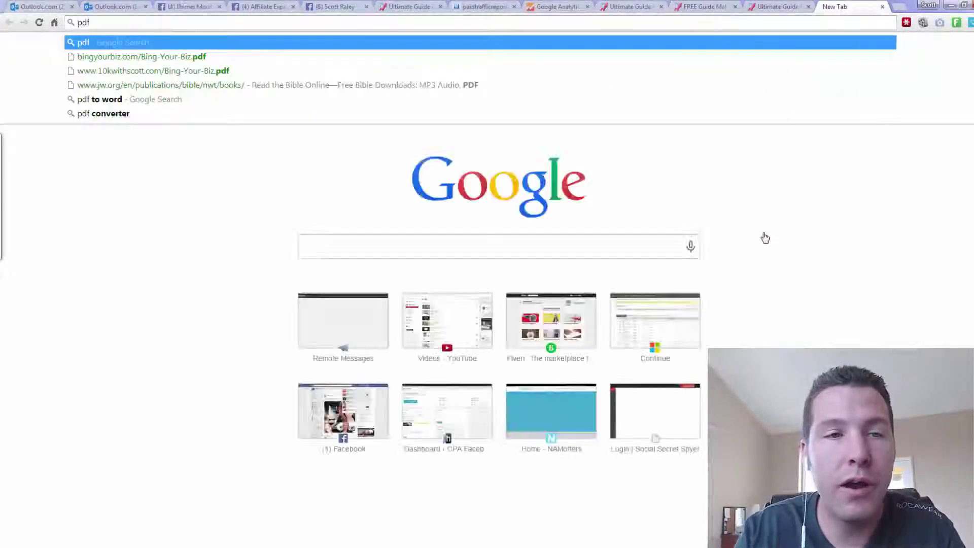
key("Down")
key("Return")
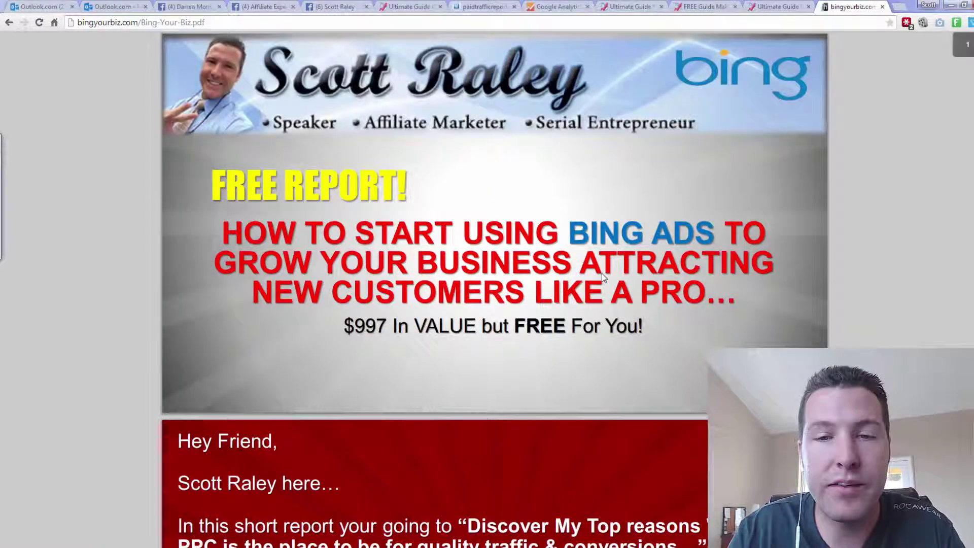
Step: Page through the Bing-Your-Biz.pdf slides, then close the report tab
scroll(601, 273, "down", 3)
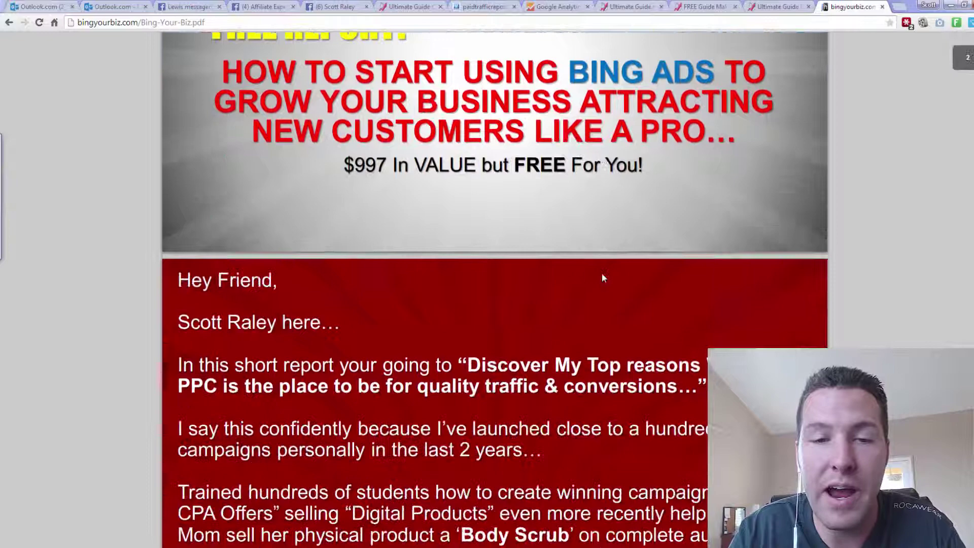
scroll(602, 275, "up", 2)
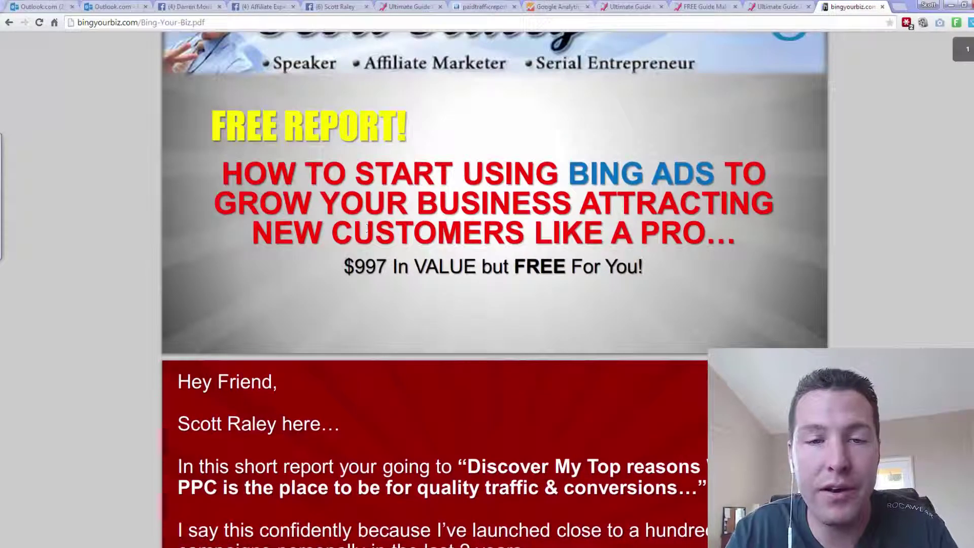
left_click_drag(344, 267, 430, 269)
left_click(456, 276)
scroll(462, 279, "down", 1)
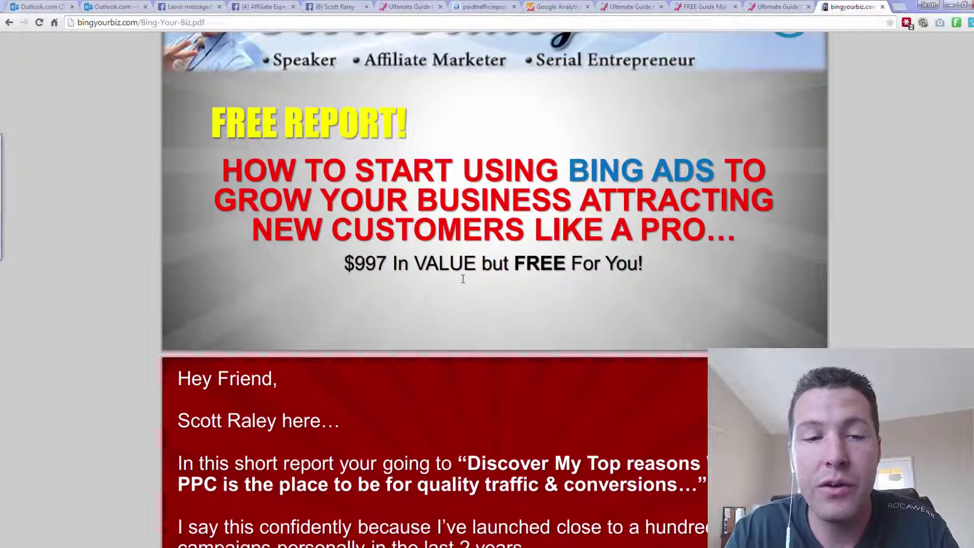
scroll(463, 279, "down", 13)
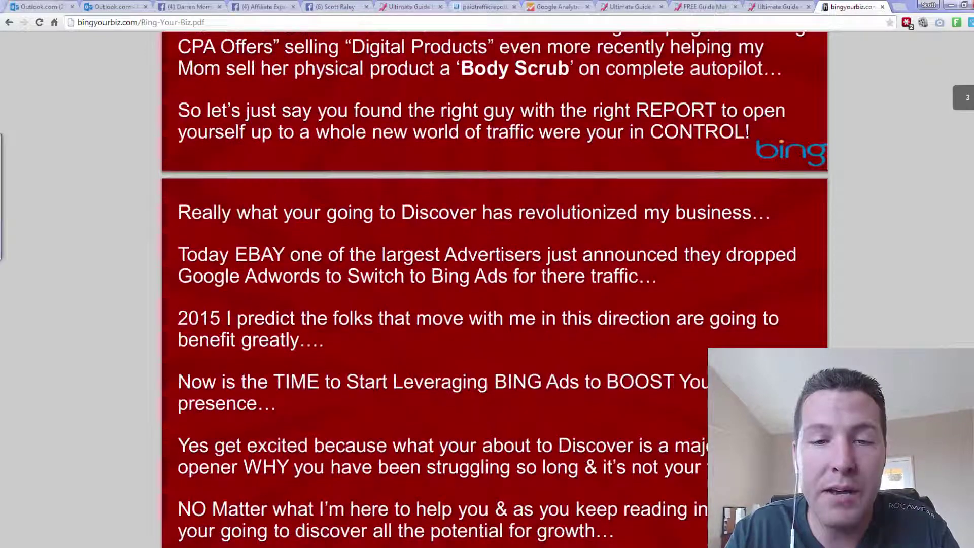
scroll(462, 278, "down", 7)
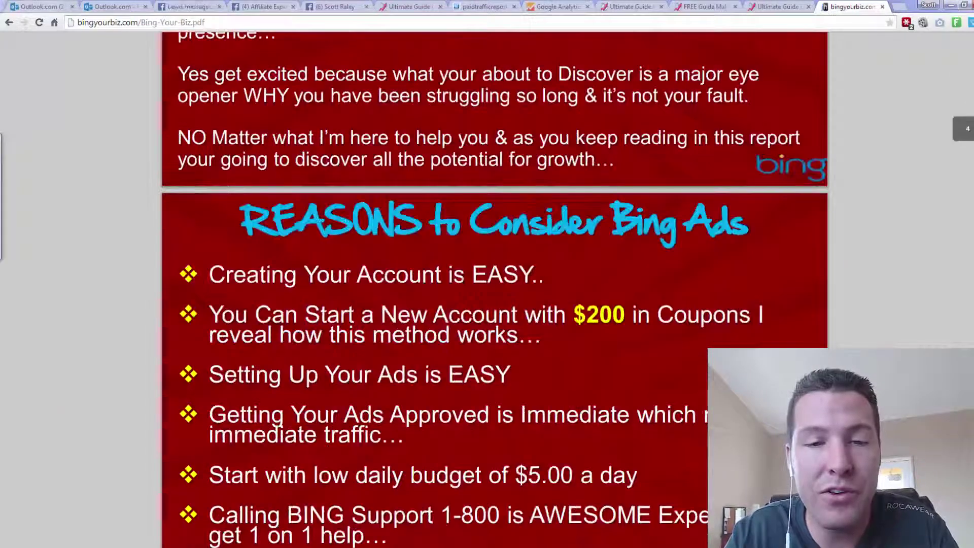
scroll(692, 533, "down", 2)
scroll(693, 532, "down", 2)
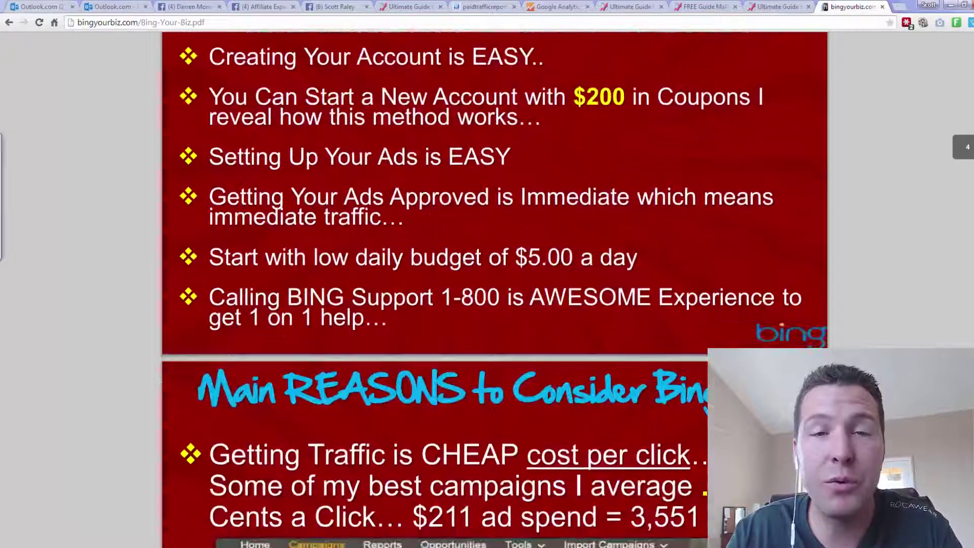
scroll(462, 279, "down", 5)
scroll(462, 279, "down", 4)
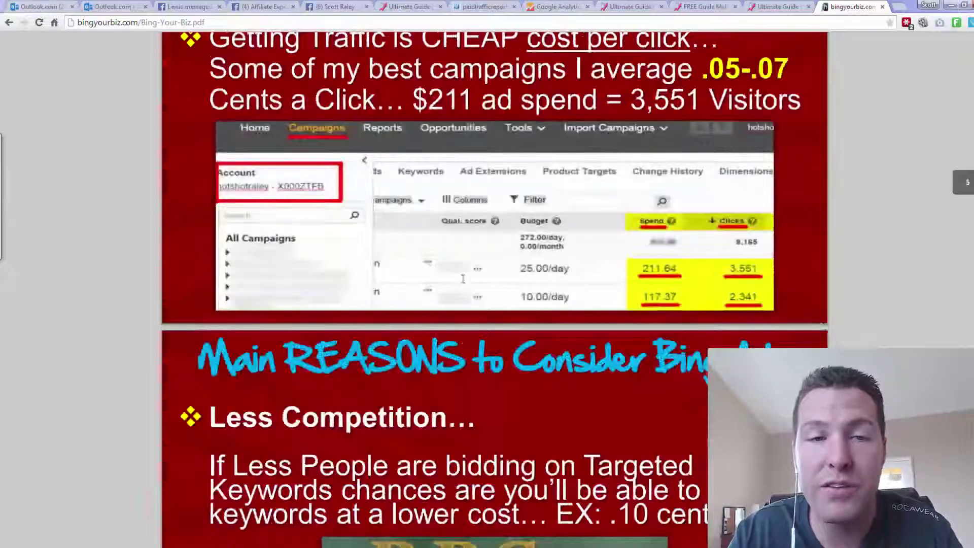
scroll(463, 279, "down", 2)
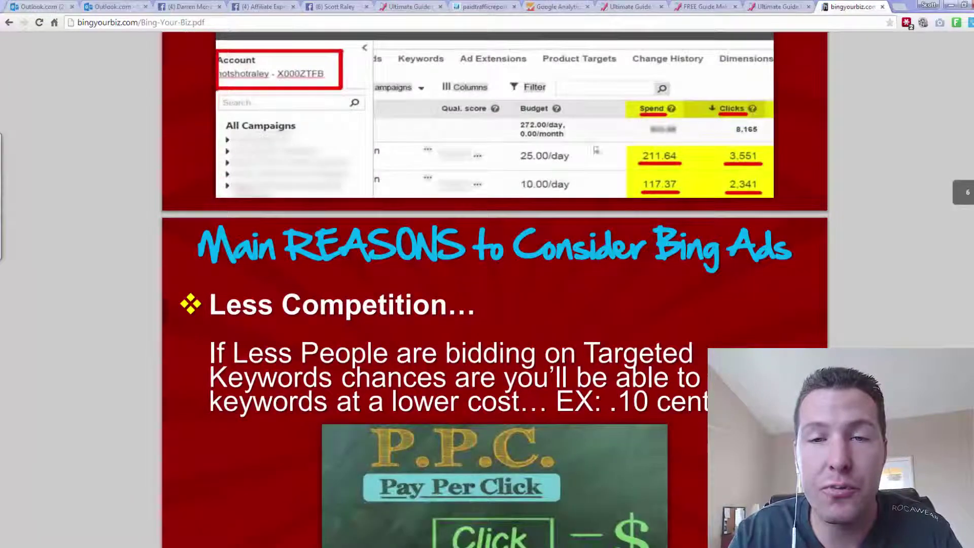
scroll(597, 150, "up", 2)
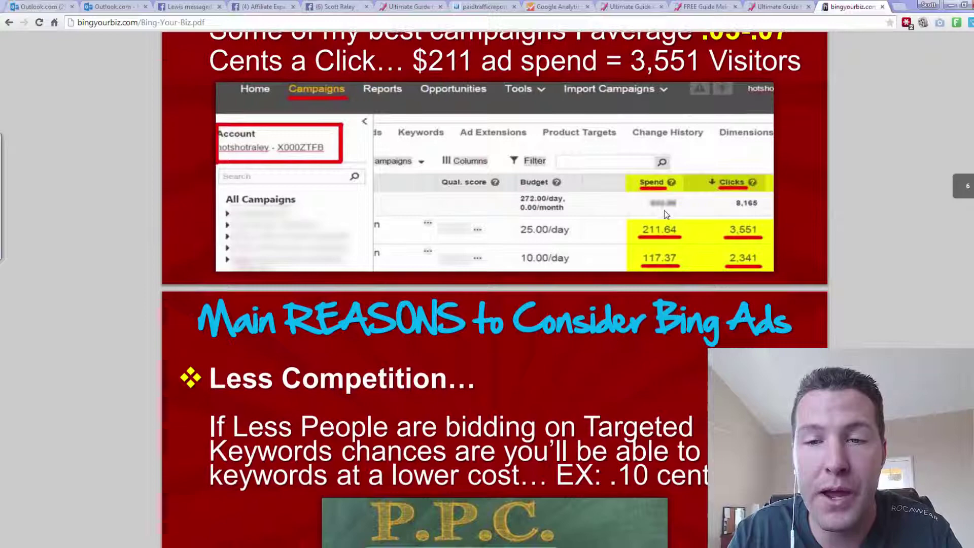
scroll(665, 210, "down", 6)
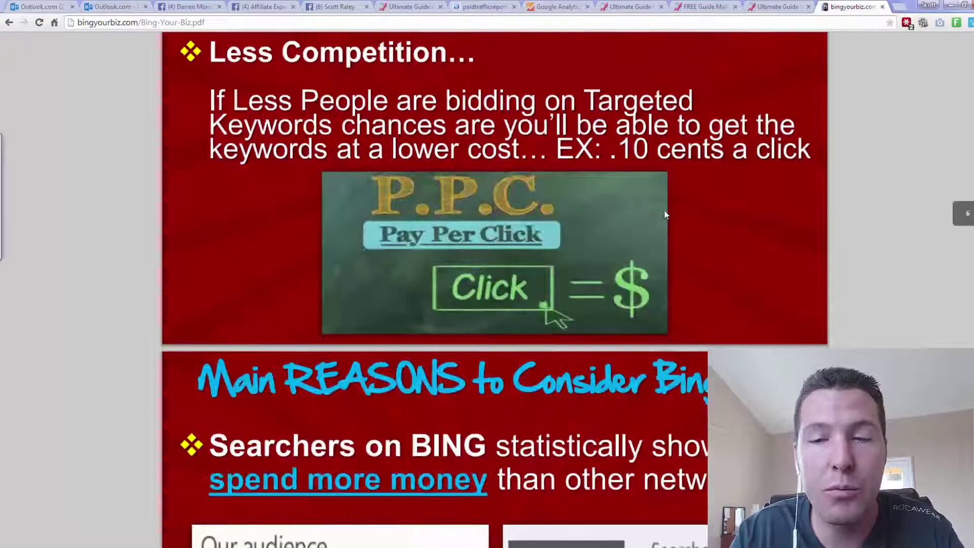
scroll(665, 210, "down", 10)
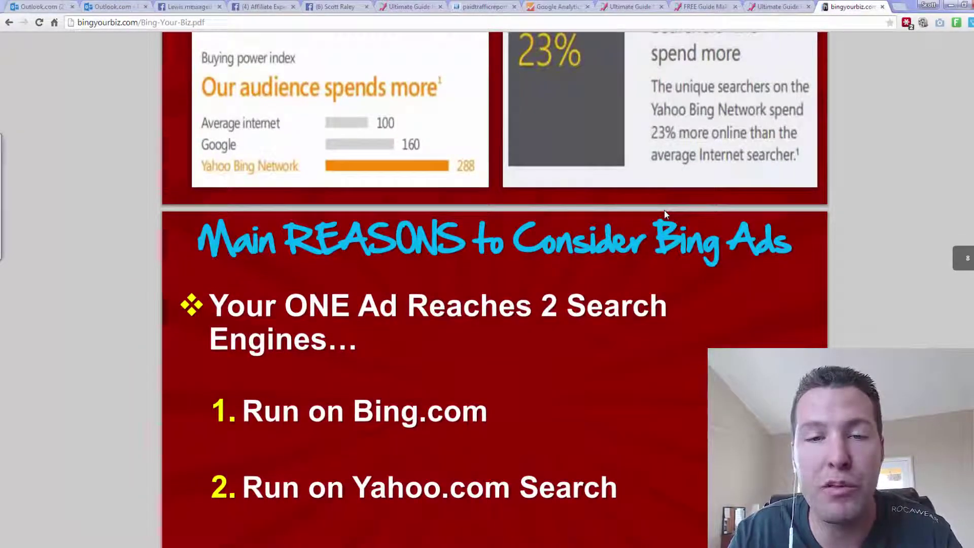
scroll(665, 210, "down", 4)
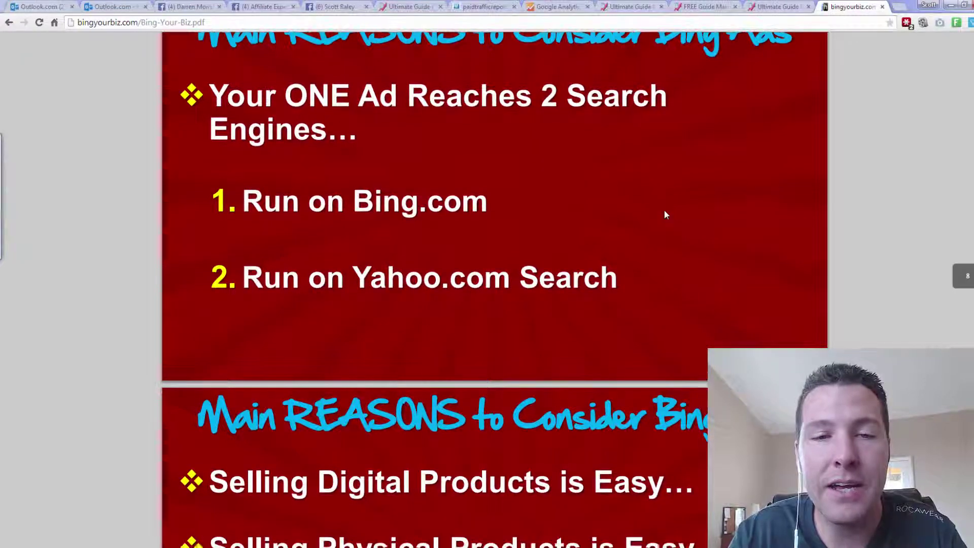
scroll(665, 214, "down", 3)
scroll(666, 214, "down", 5)
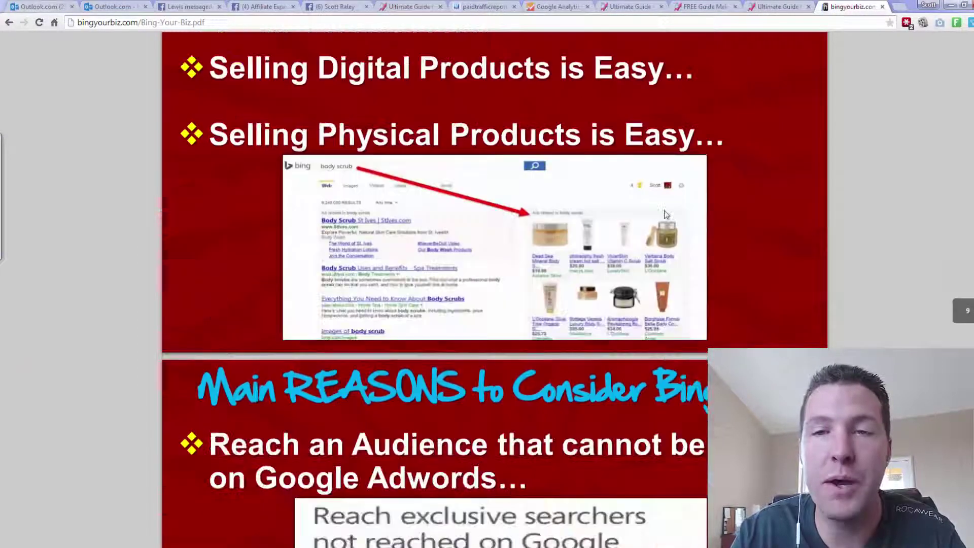
key("ctrl+w")
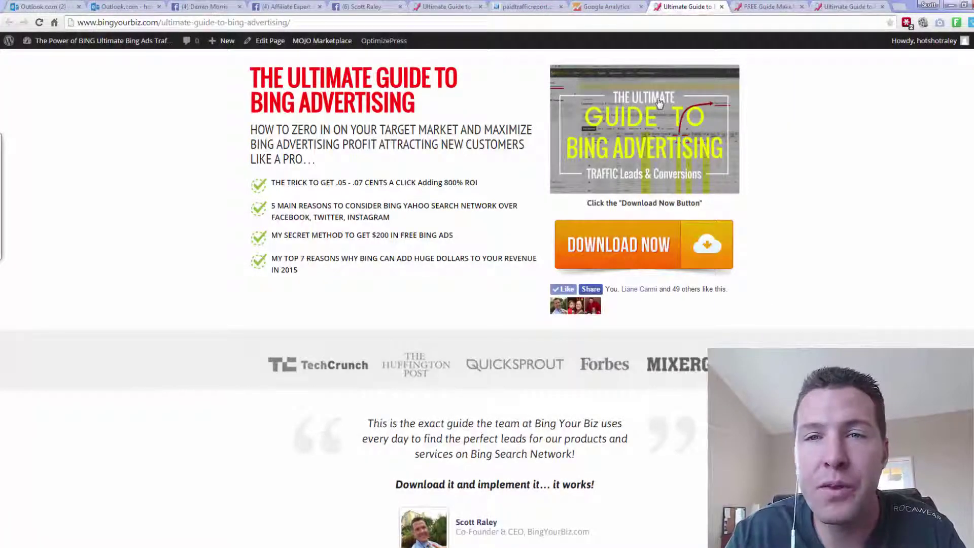
Step: Open the bingyourbiz.com WordPress admin in a new tab placed beside Google Analytics
left_click(606, 7)
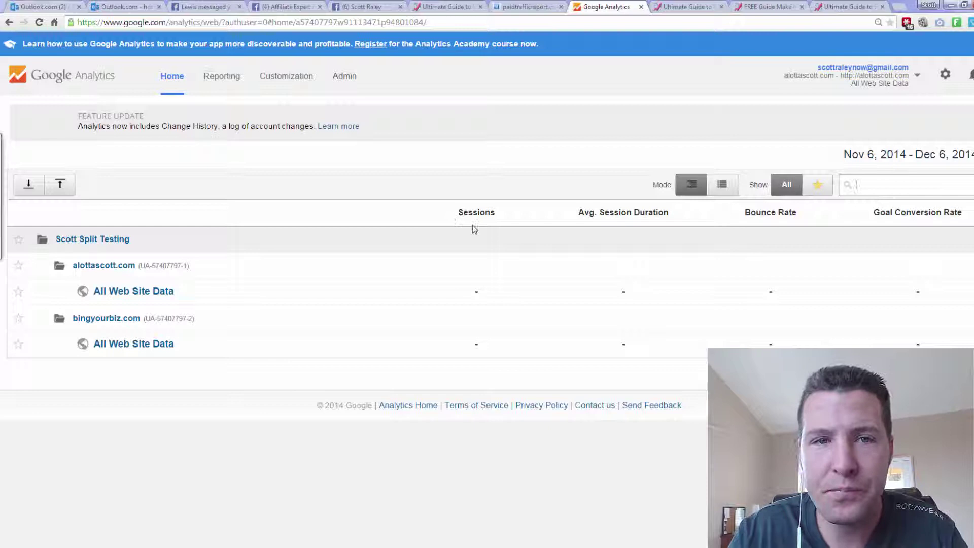
key("ctrl+t")
type("bingyourbiz.com")
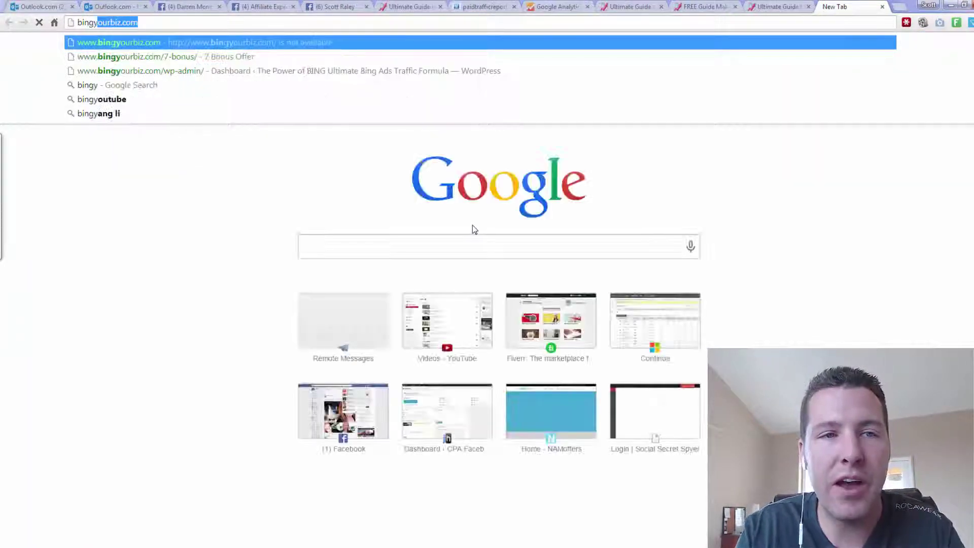
left_click(609, 70)
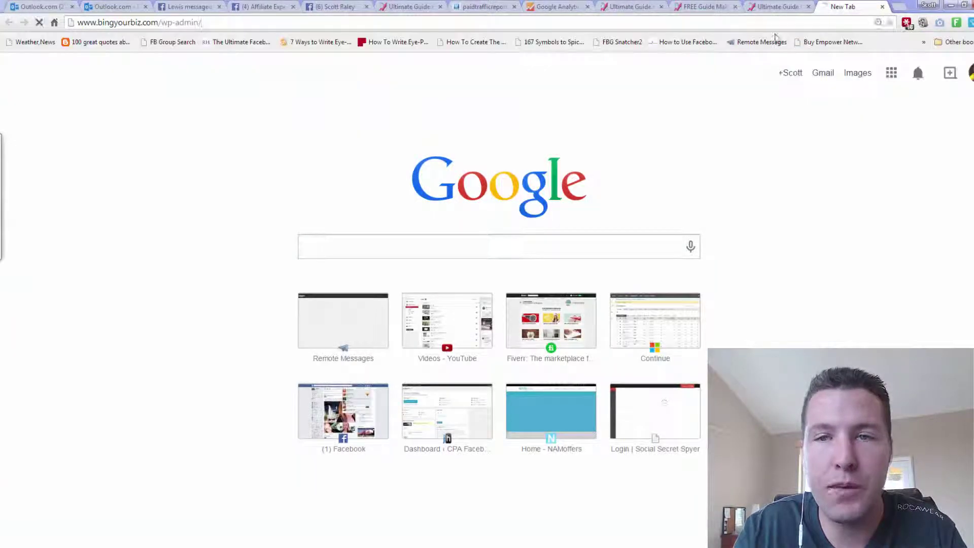
left_click_drag(856, 6, 583, 7)
left_click(632, 7)
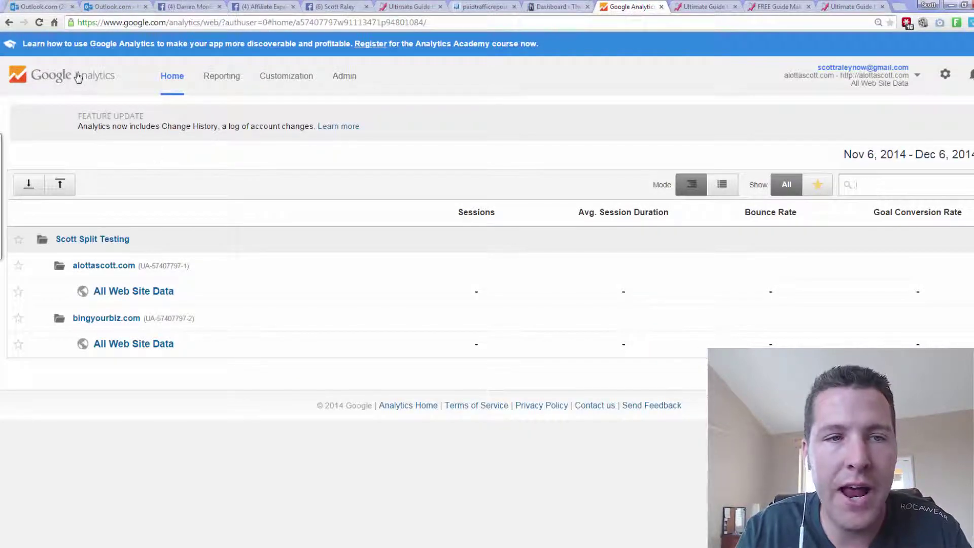
Step: Reload the Analytics home and underline the alottascott.com and bingyourbiz.com properties
left_click(90, 85)
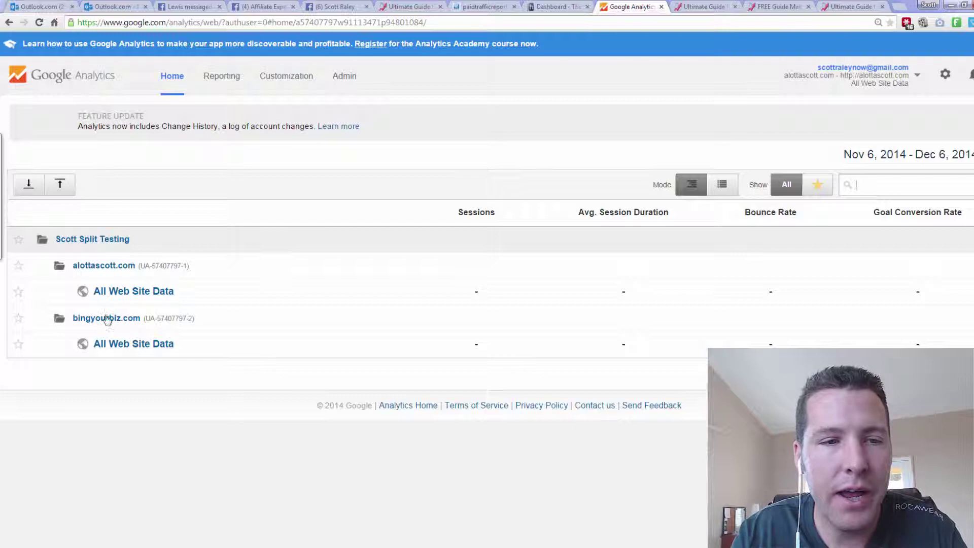
left_click_drag(152, 271, 64, 274)
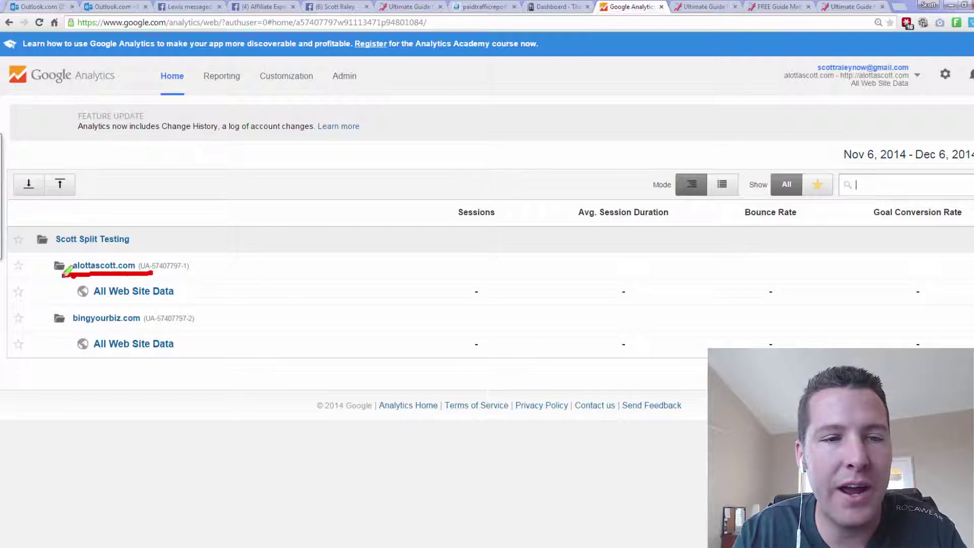
left_click_drag(165, 329, 74, 327)
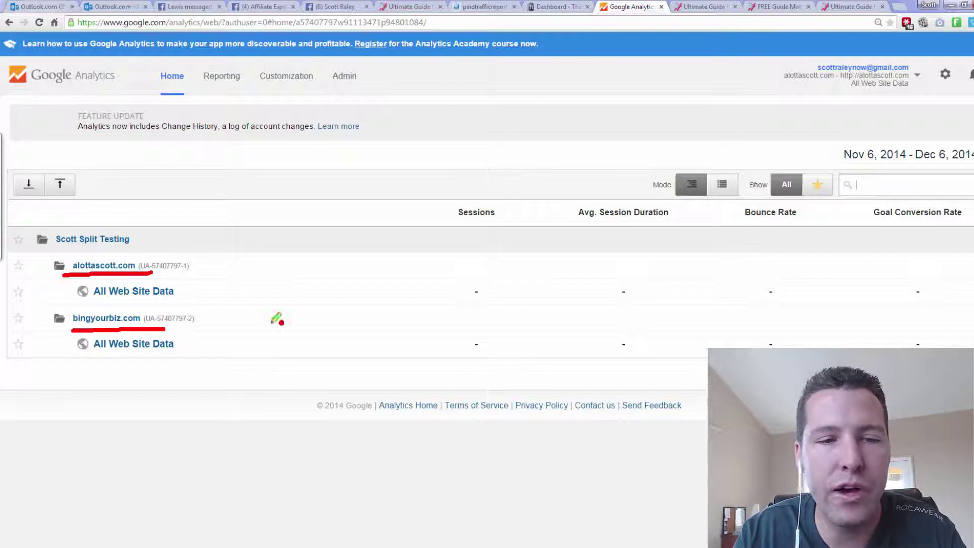
key("Escape")
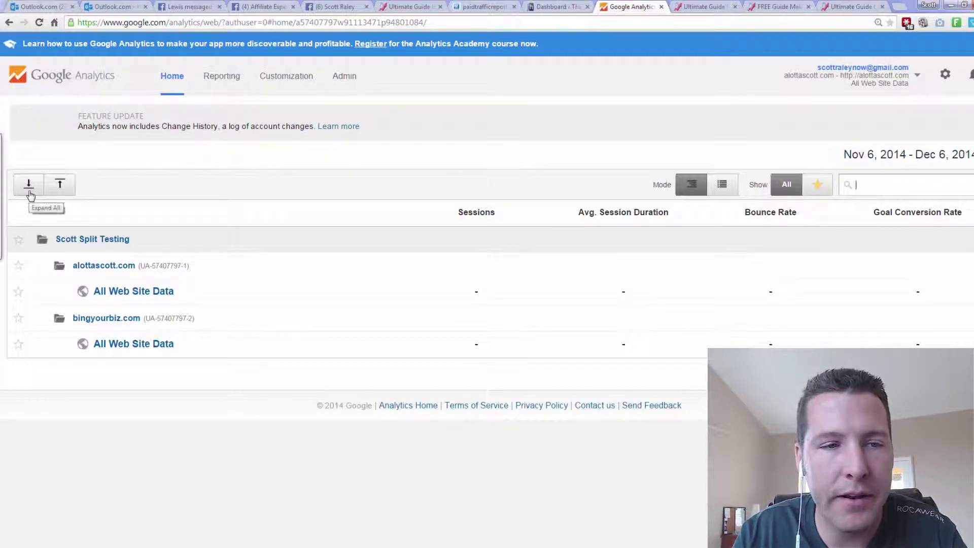
Step: Open the Analytics Admin settings, annotating the way into the administration area
left_click(354, 82)
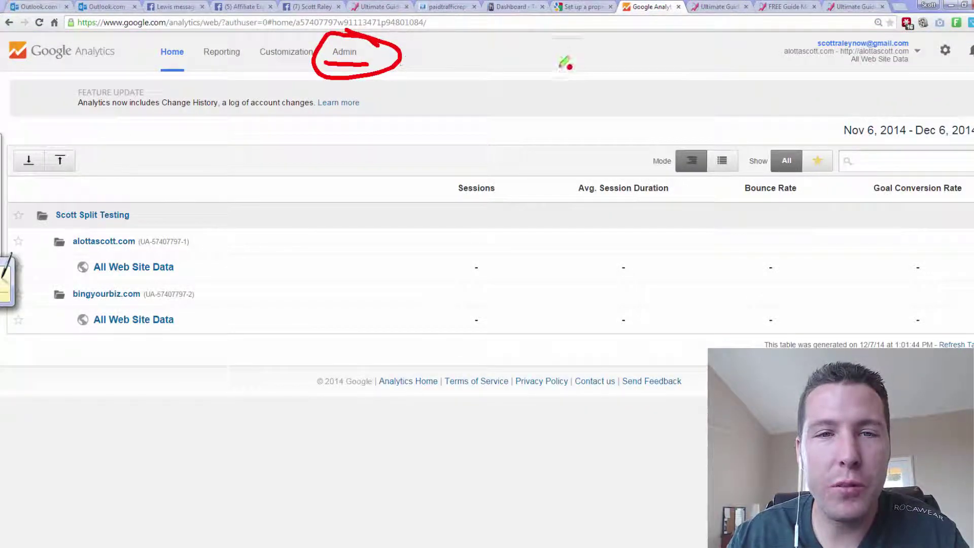
mouse_move(561, 61)
left_mouse_down()
mouse_move(417, 60)
mouse_move(455, 48)
mouse_move(437, 98)
left_mouse_up()
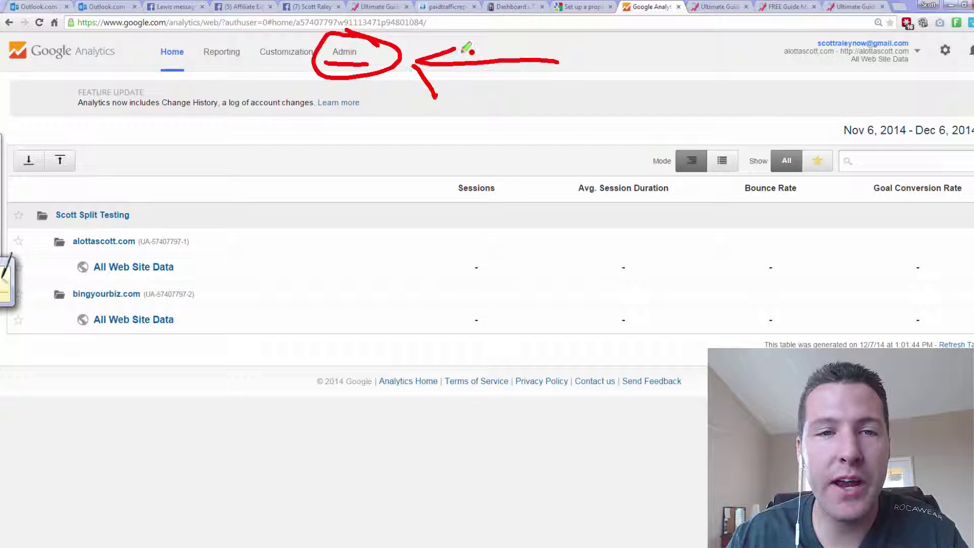
left_click_drag(195, 65, 320, 66)
key("Escape")
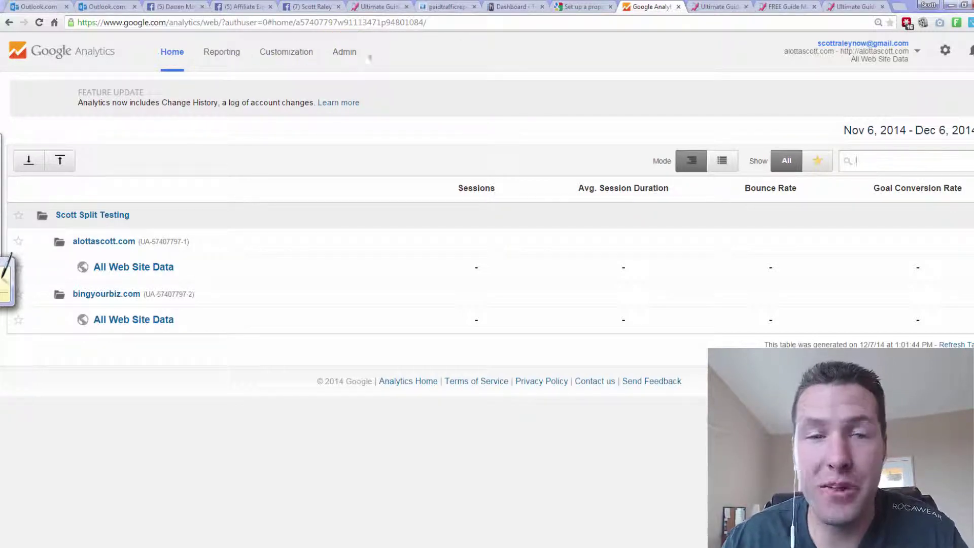
left_click(350, 55)
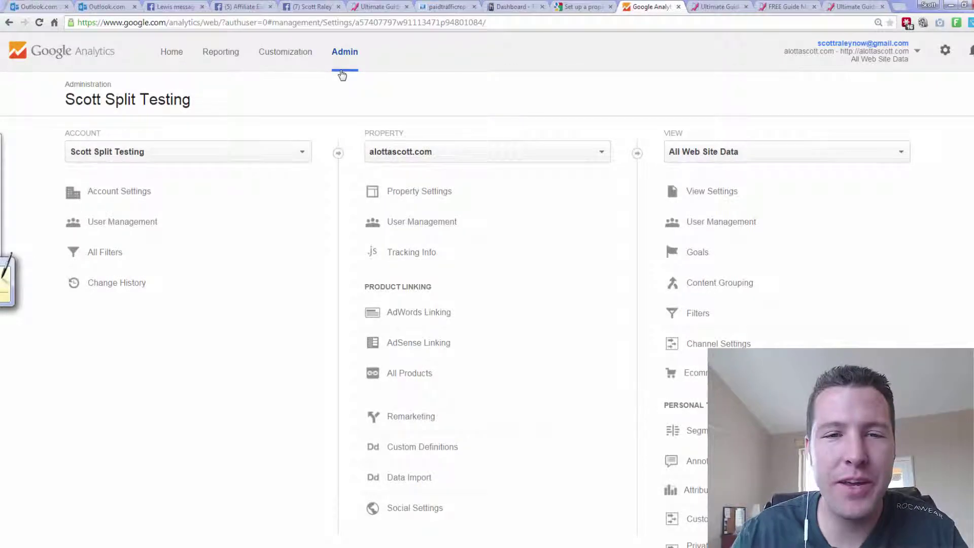
mouse_move(434, 122)
left_mouse_down()
mouse_move(395, 80)
mouse_move(420, 206)
mouse_move(358, 63)
left_mouse_up()
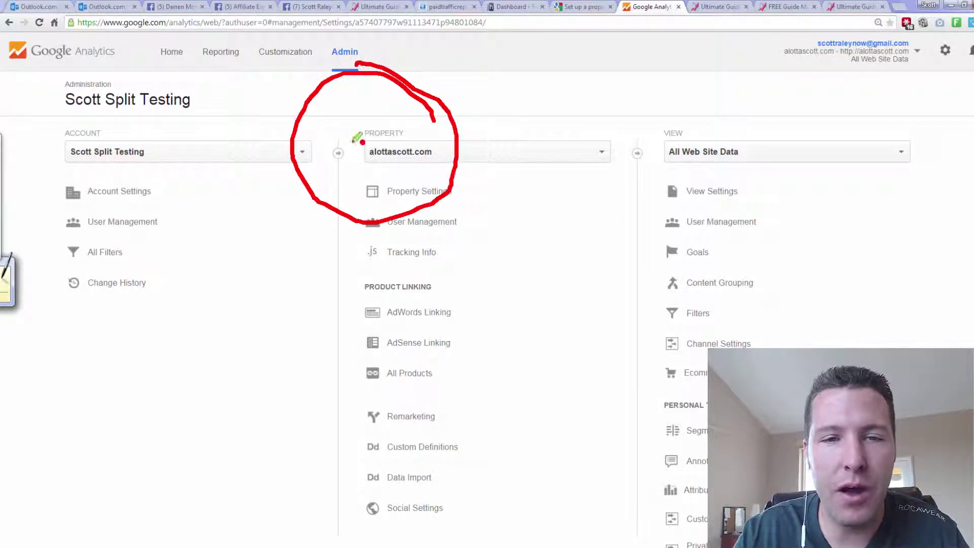
left_click_drag(346, 141, 417, 144)
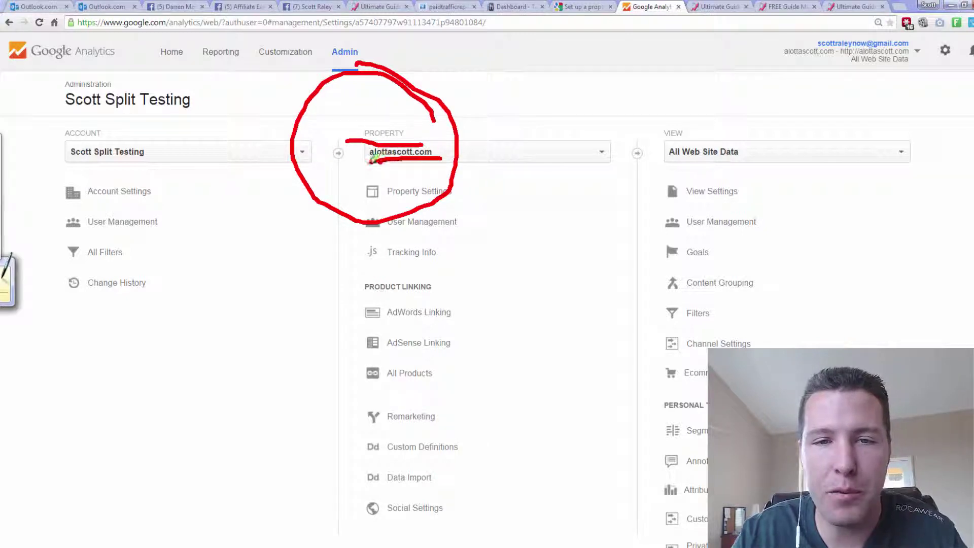
key("Escape")
Step: Switch the Property dropdown to bingyourbiz.com, then choose Create new property
left_click(369, 160)
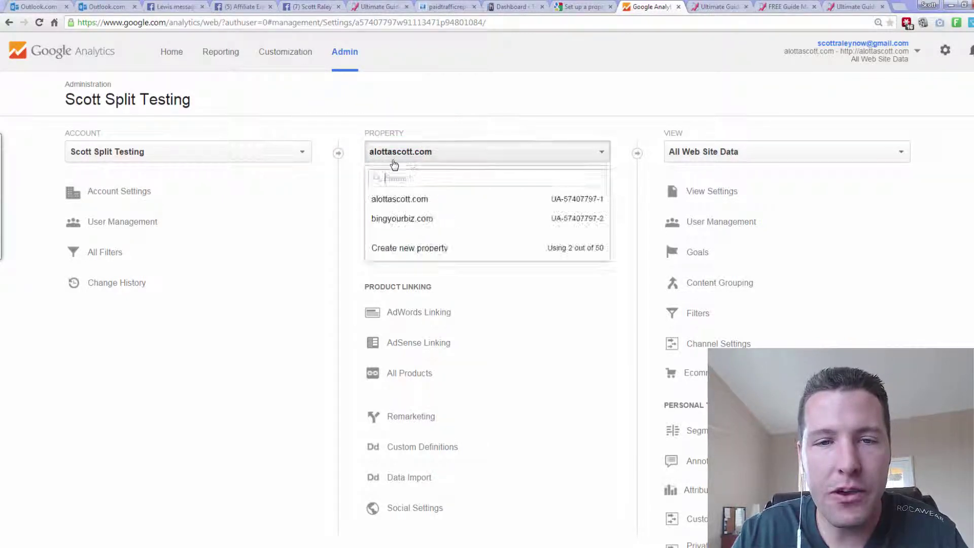
left_click(404, 219)
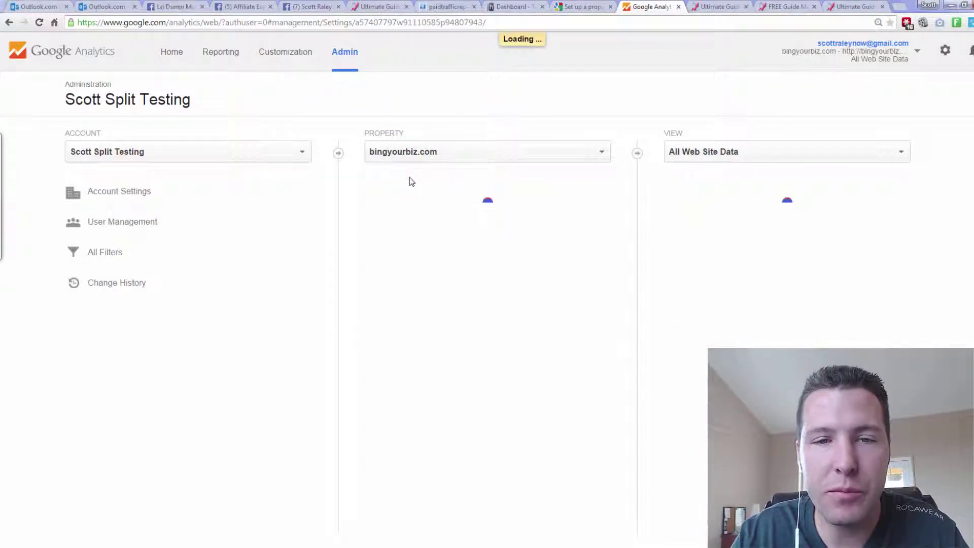
left_click(435, 153)
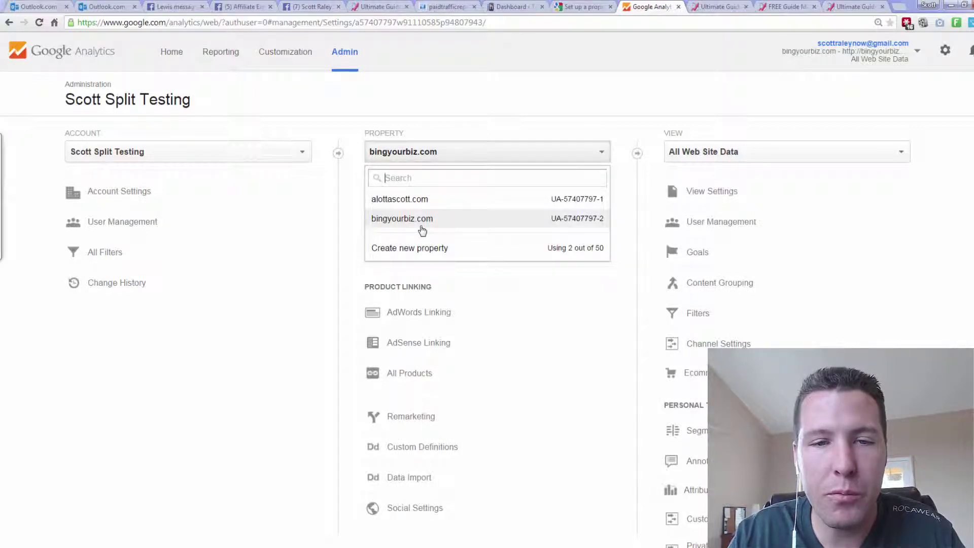
mouse_move(431, 235)
left_mouse_down()
mouse_move(383, 233)
mouse_move(376, 267)
mouse_move(463, 258)
mouse_move(465, 235)
mouse_move(393, 228)
mouse_move(456, 265)
left_mouse_up()
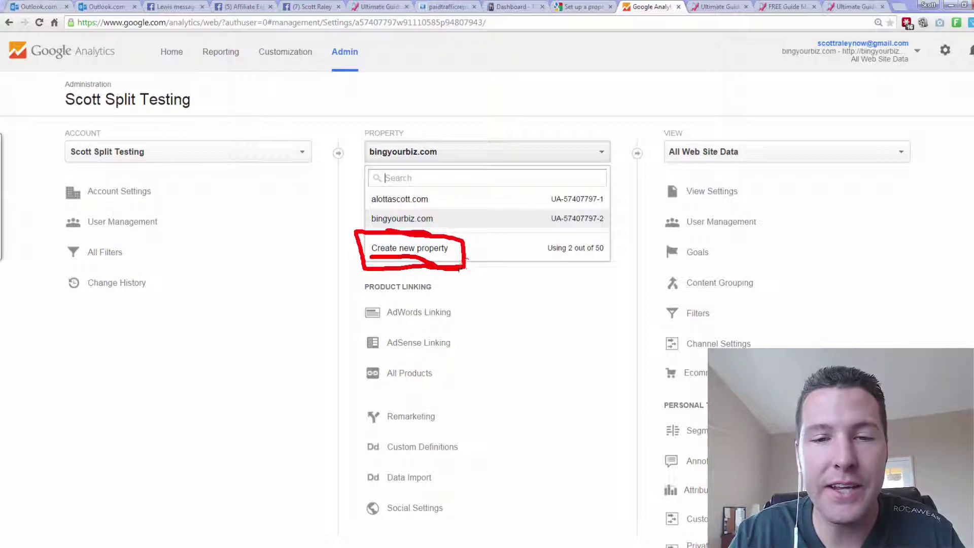
key("Escape")
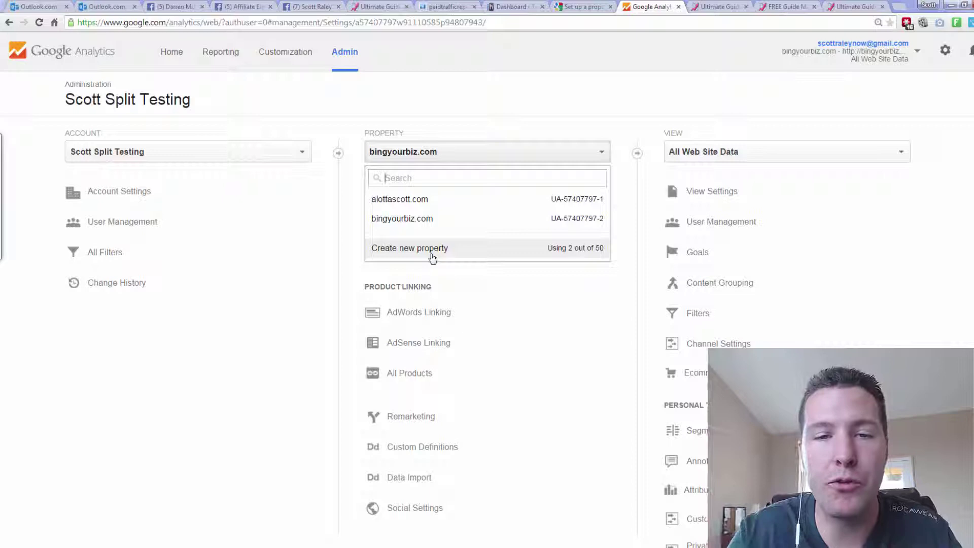
left_click(432, 258)
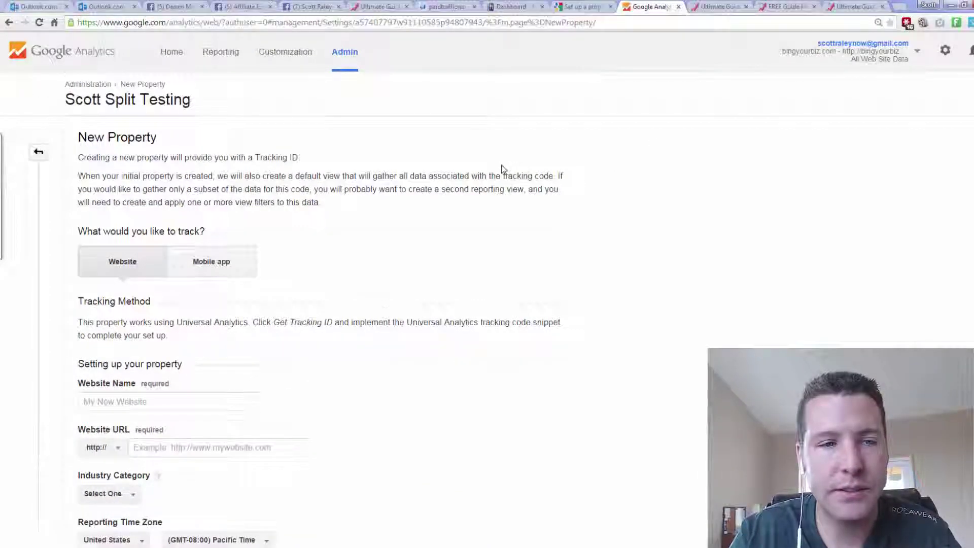
Step: Enter CPA FB Academy as the new property's Website Name
scroll(501, 170, "down", 3)
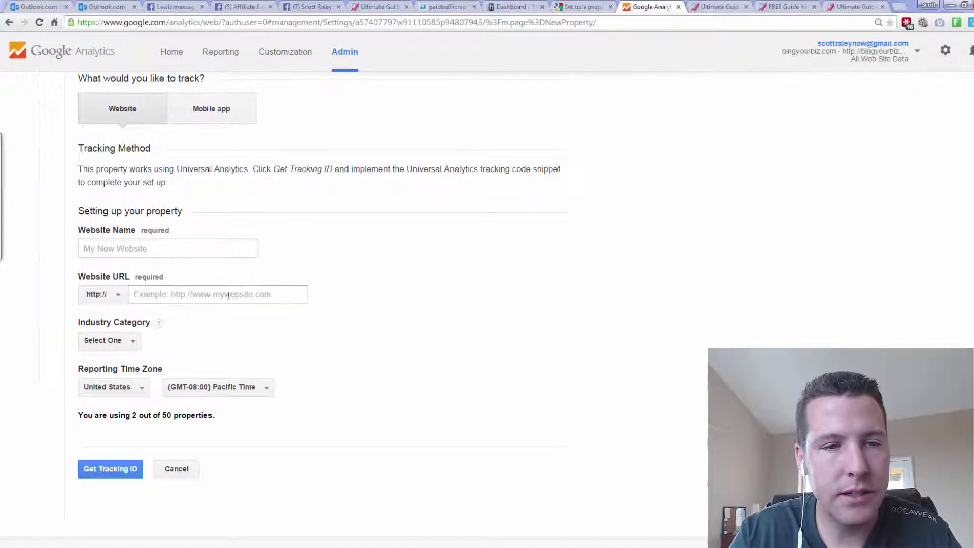
scroll(183, 246, "up", 3)
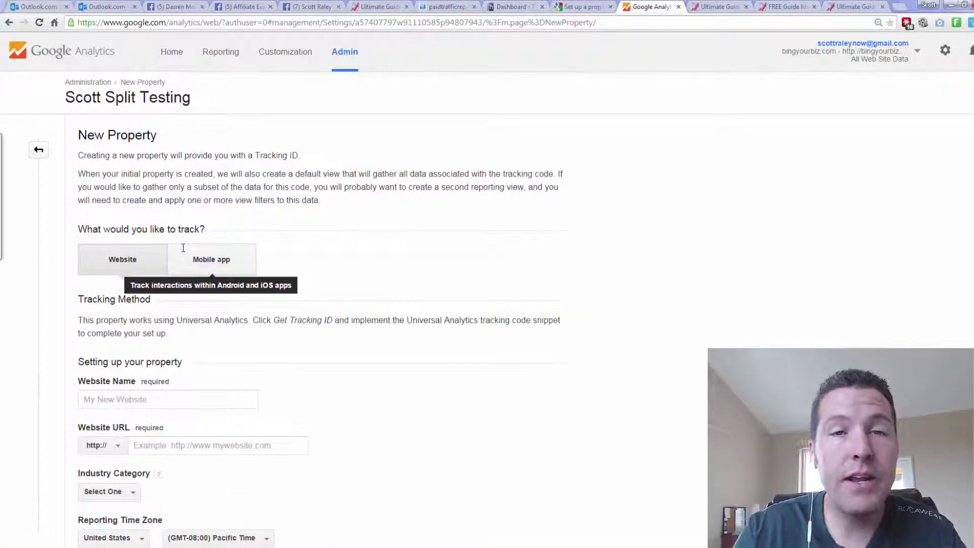
scroll(295, 361, "down", 3)
left_click(127, 277)
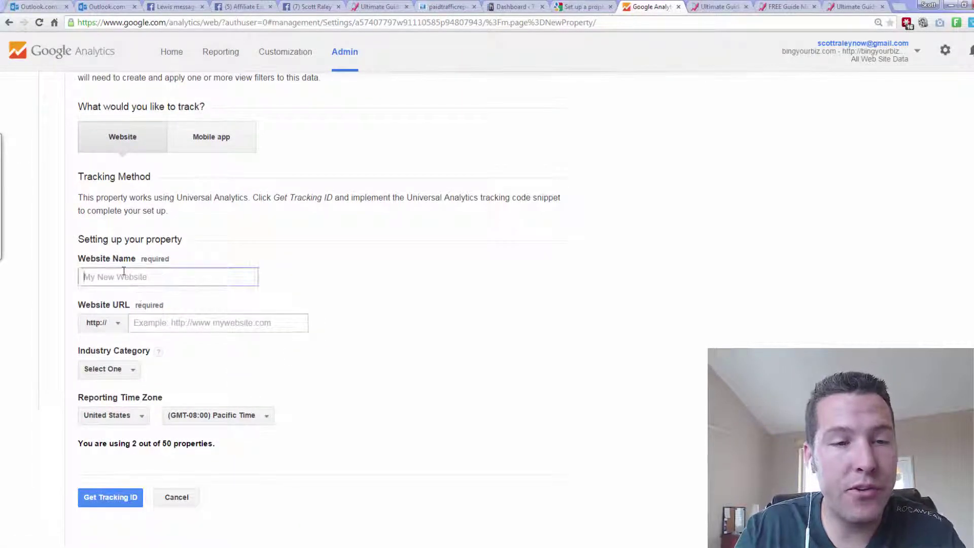
type("Bing")
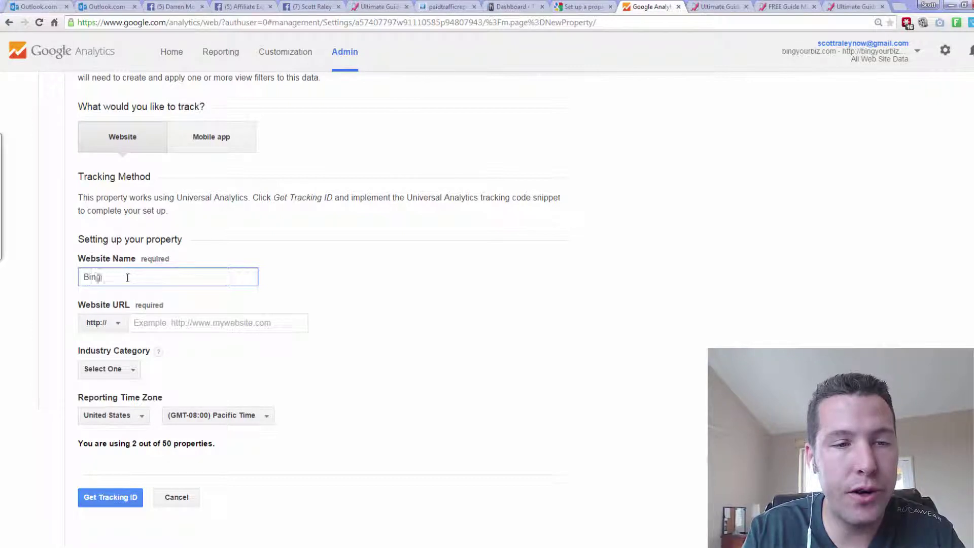
key("BackSpace")
key("BackSpace")
key("BackSpace")
type("CPA FB A")
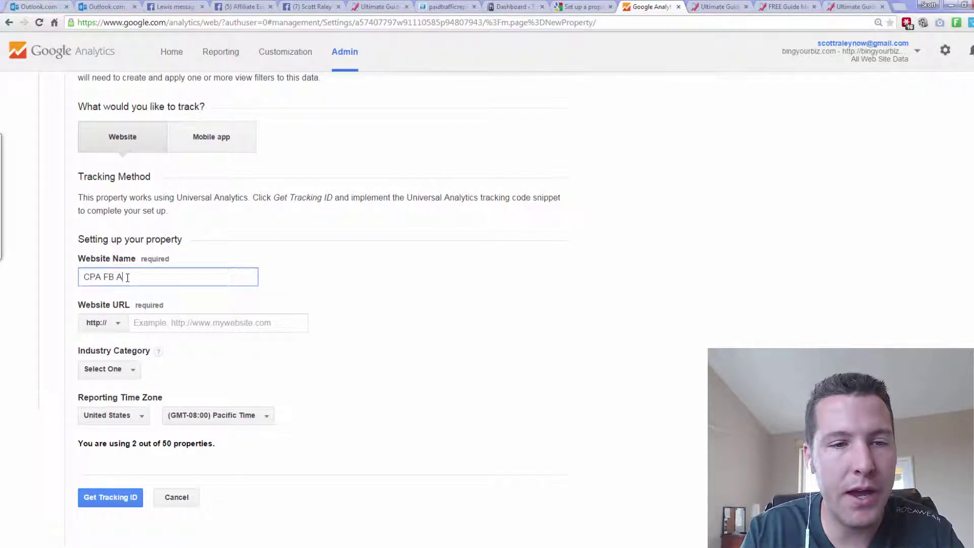
type("cadmey")
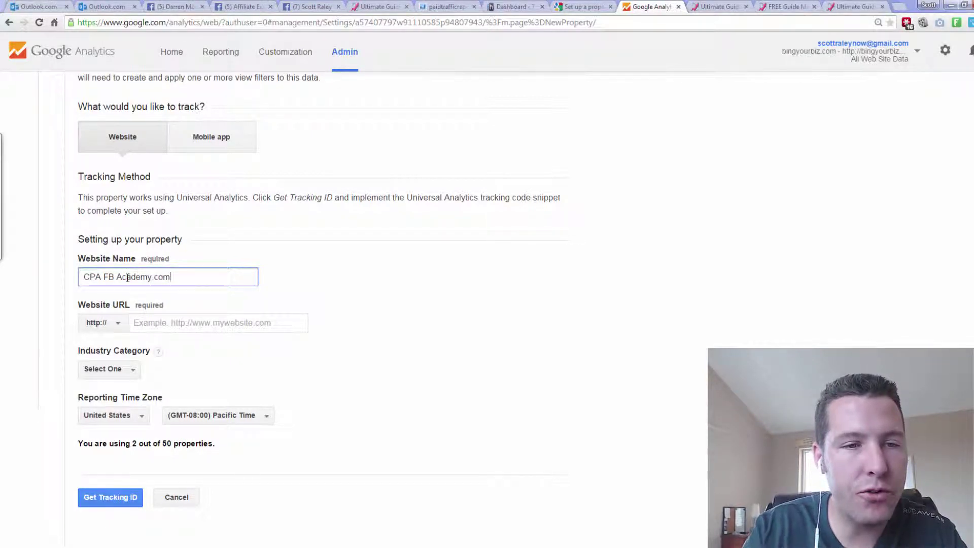
double_click(127, 278)
left_click(156, 322)
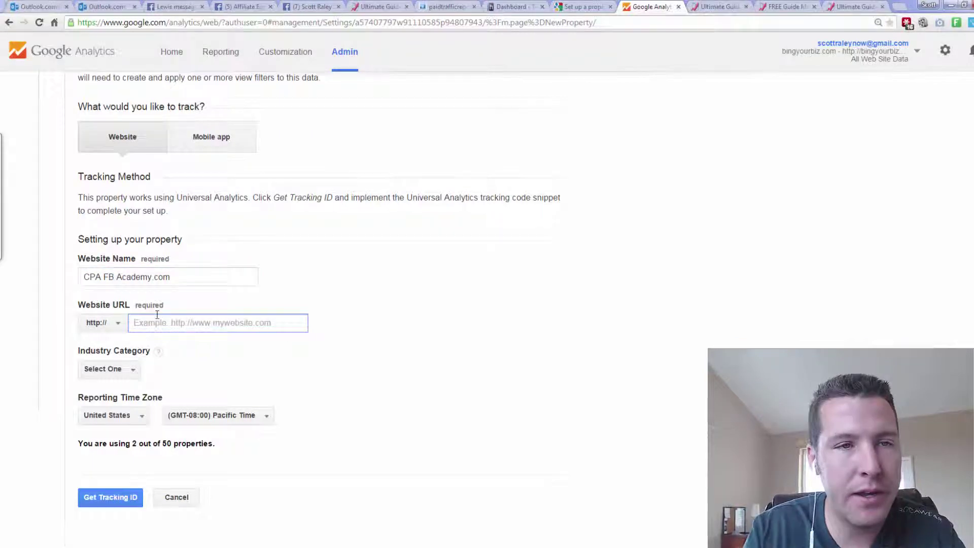
key("ctrl+t")
type("www.cpafbacademy.com")
key("Return")
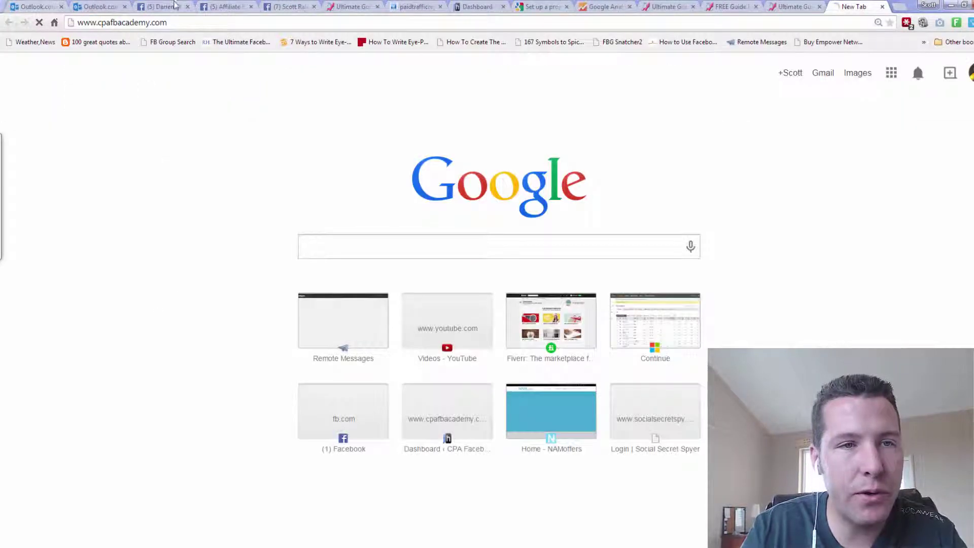
left_click(171, 22)
key("ctrl+c")
key("ctrl+w")
key("ctrl+v")
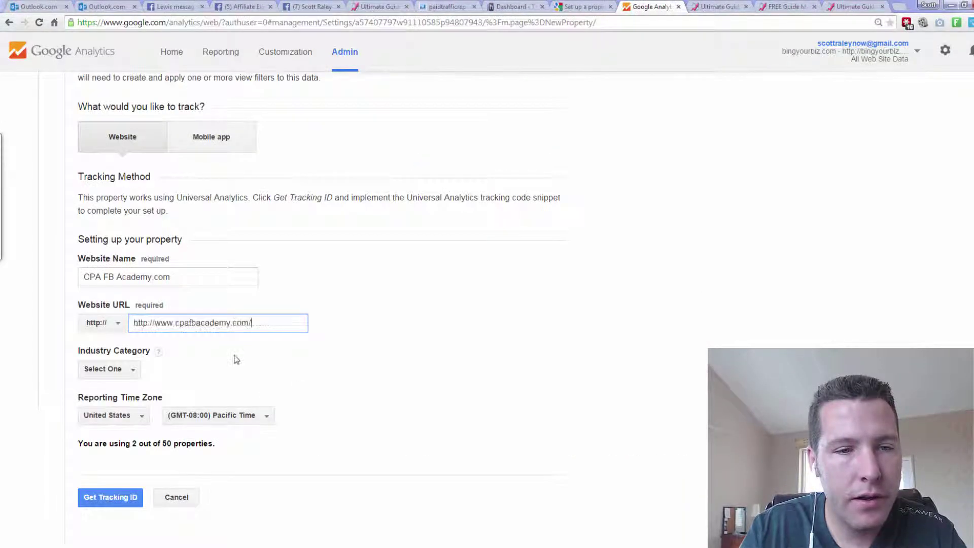
Step: Set the Industry Category to Computers and Electronics
scroll(373, 363, "down", 1)
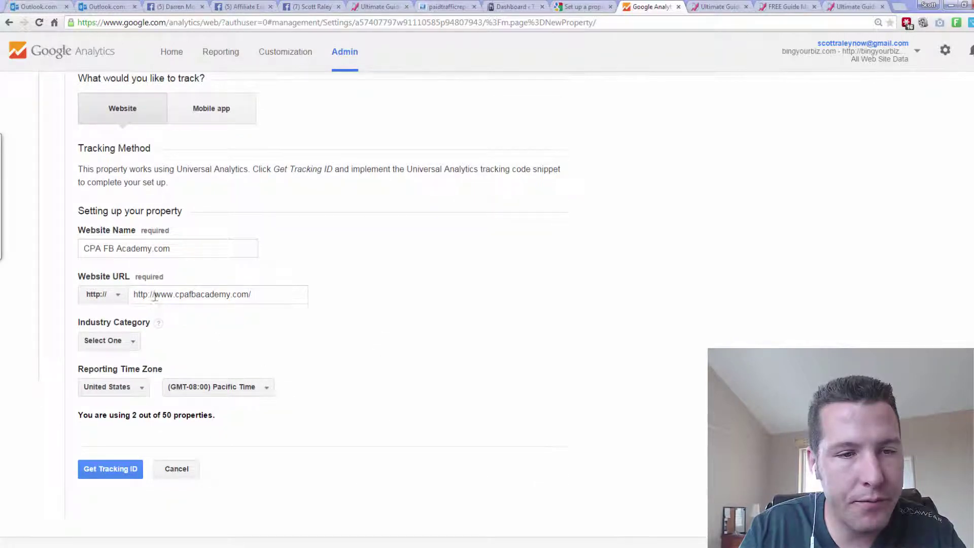
left_click(114, 342)
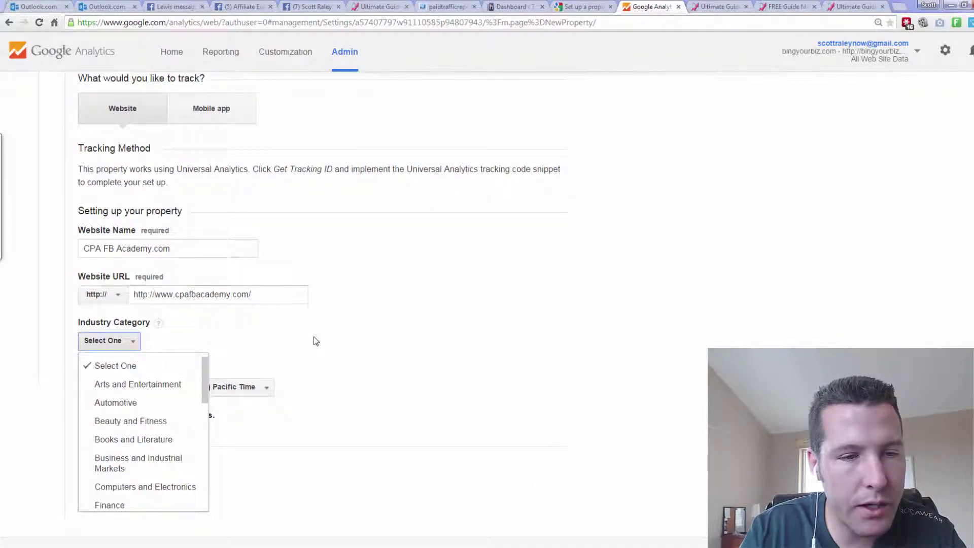
scroll(154, 404, "down", 3)
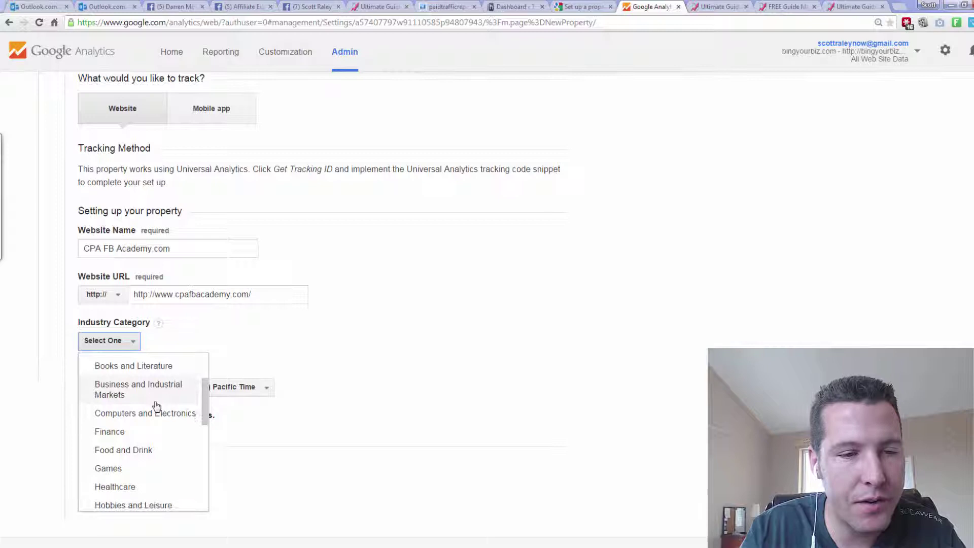
left_click(155, 414)
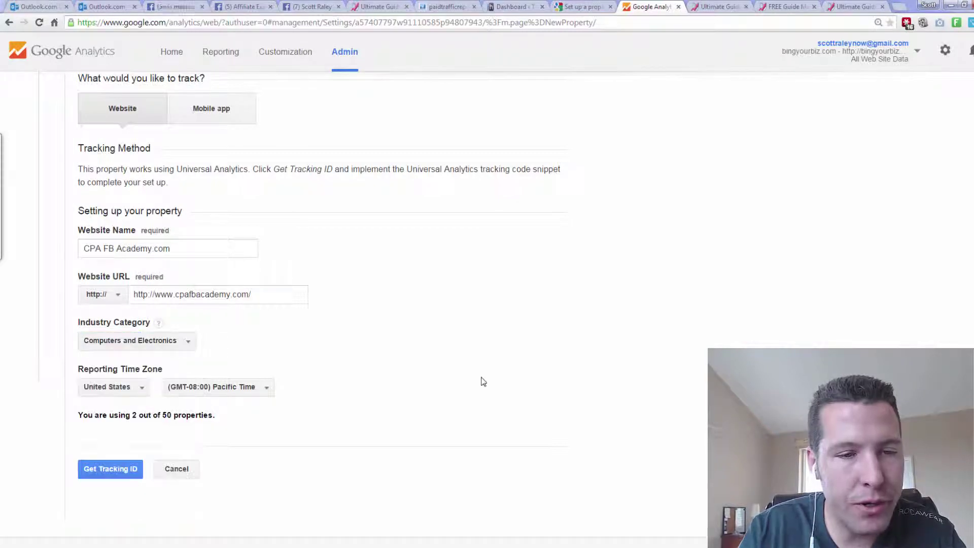
Step: Get Tracking ID UA-57407797-3 and select the whole Universal Analytics tracking snippet
left_click(121, 477)
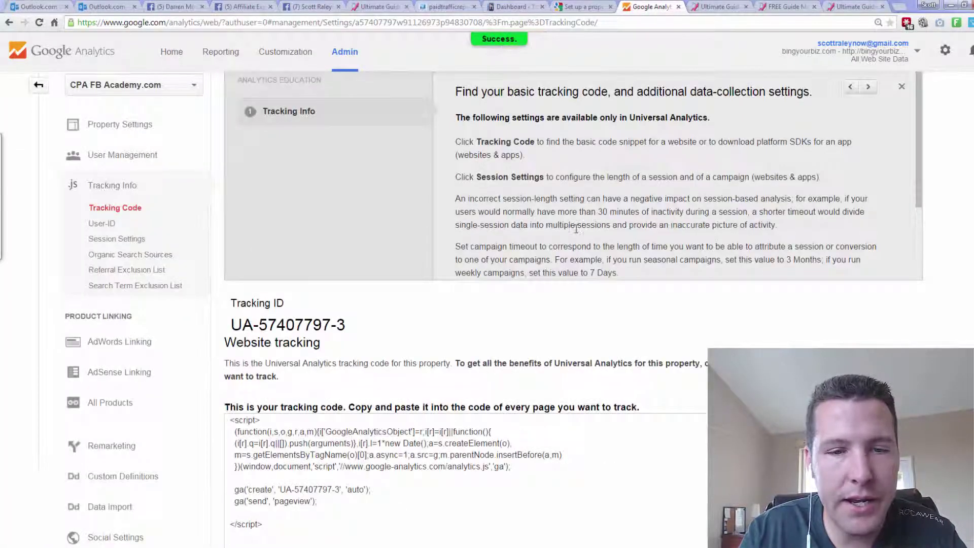
scroll(576, 228, "down", 4)
left_click(234, 355)
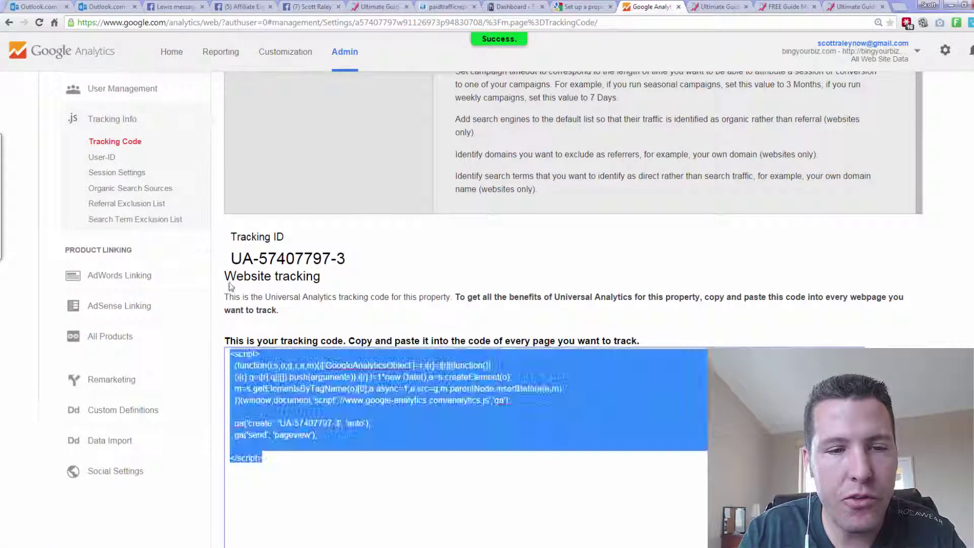
scroll(427, 262, "down", 5)
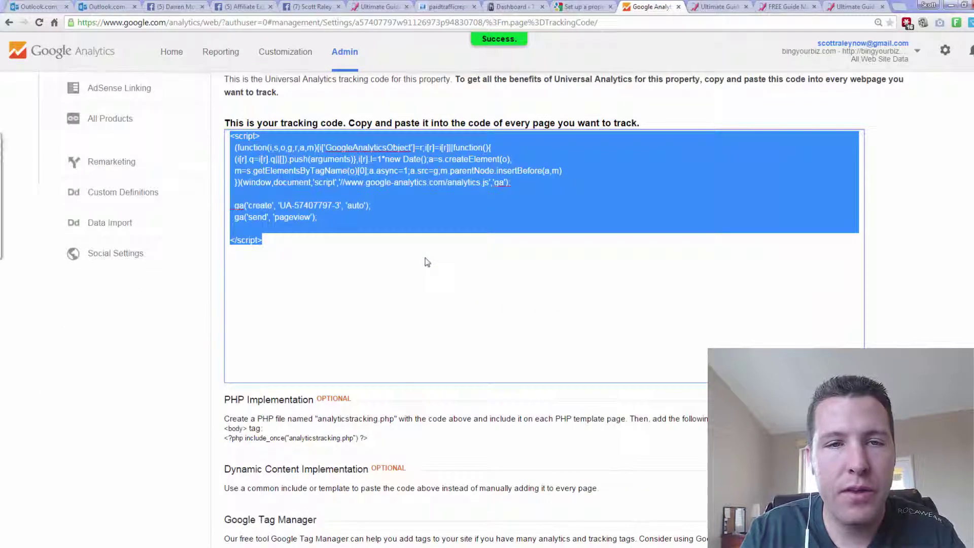
mouse_move(283, 89)
left_mouse_down()
mouse_move(239, 77)
mouse_move(201, 284)
mouse_move(610, 280)
mouse_move(679, 96)
mouse_move(250, 77)
mouse_move(215, 236)
mouse_move(591, 307)
mouse_move(589, 89)
mouse_move(223, 99)
left_mouse_up()
key("e")
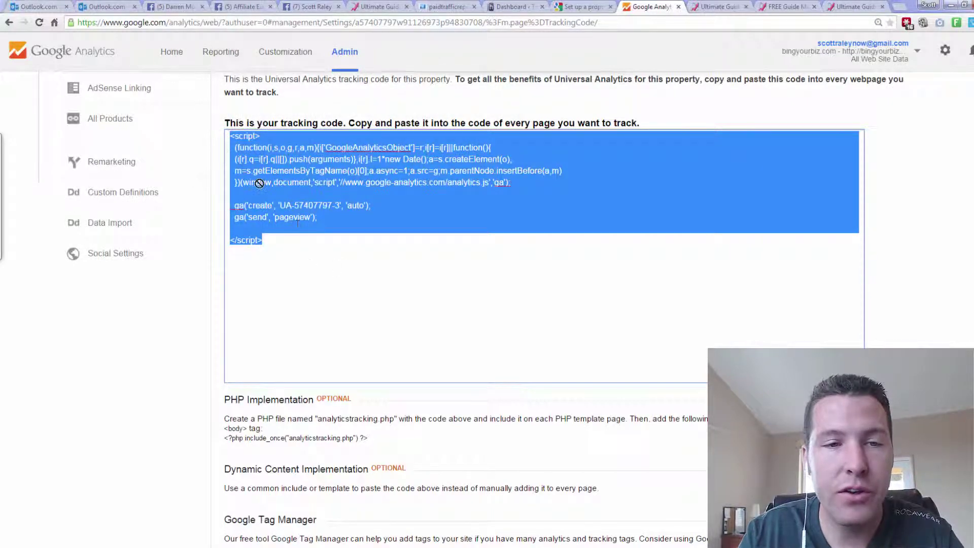
Step: Load the cpafbacademy.com WordPress admin in a new tab beside the Analytics tab
key("ctrl+t")
type("cpafbacademy.com")
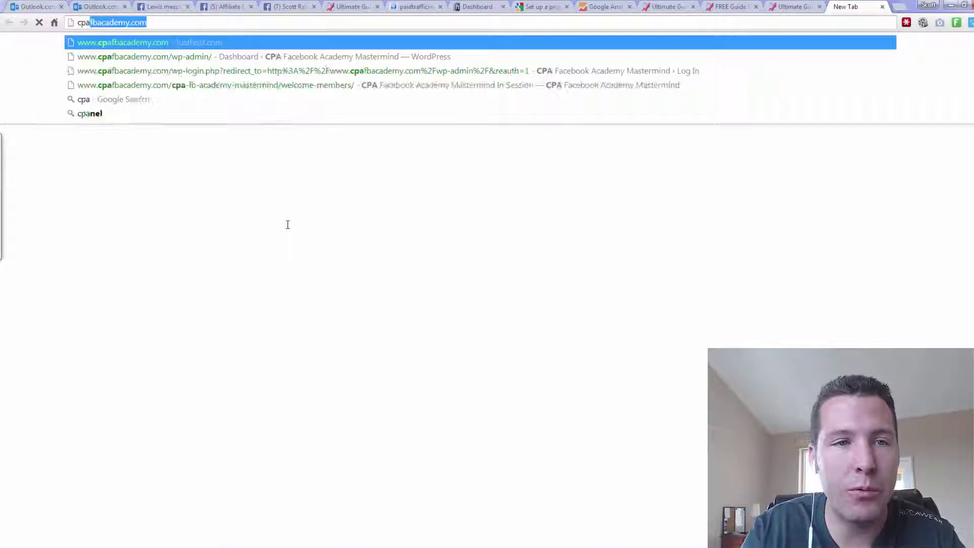
key("Down")
key("Return")
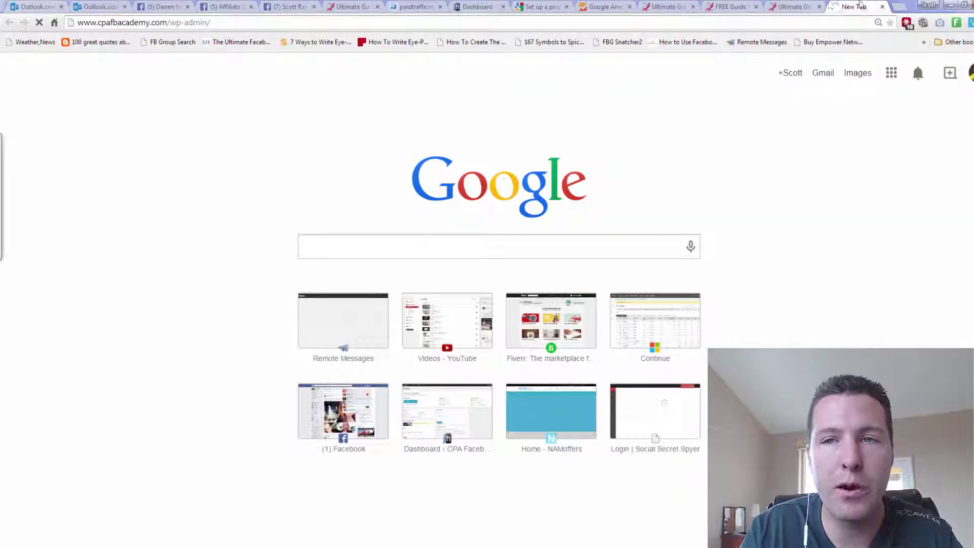
left_click_drag(831, 5, 640, 6)
left_click(603, 6)
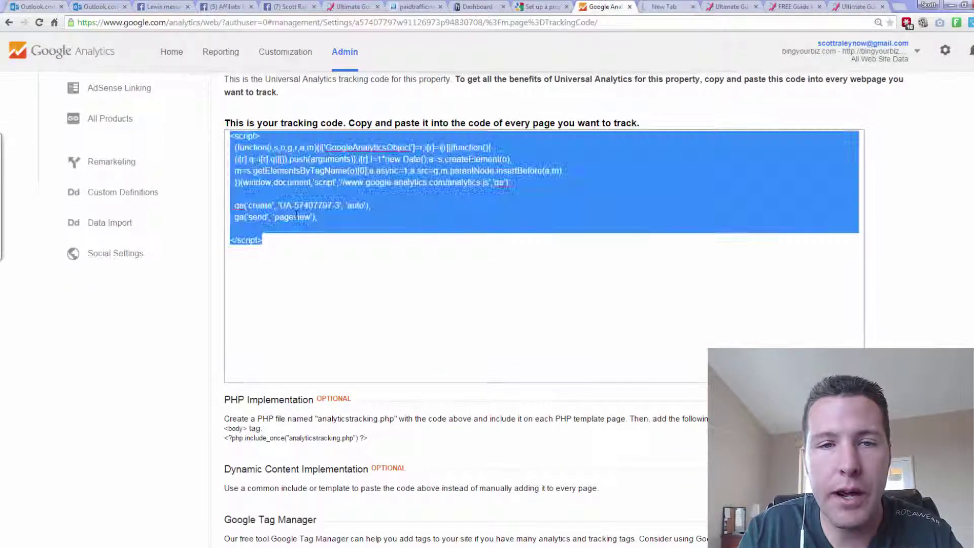
left_click(678, 5)
Step: Go to OptimizePress Analytics and Tracking settings and expand the tracking code boxes
mouse_move(38, 219)
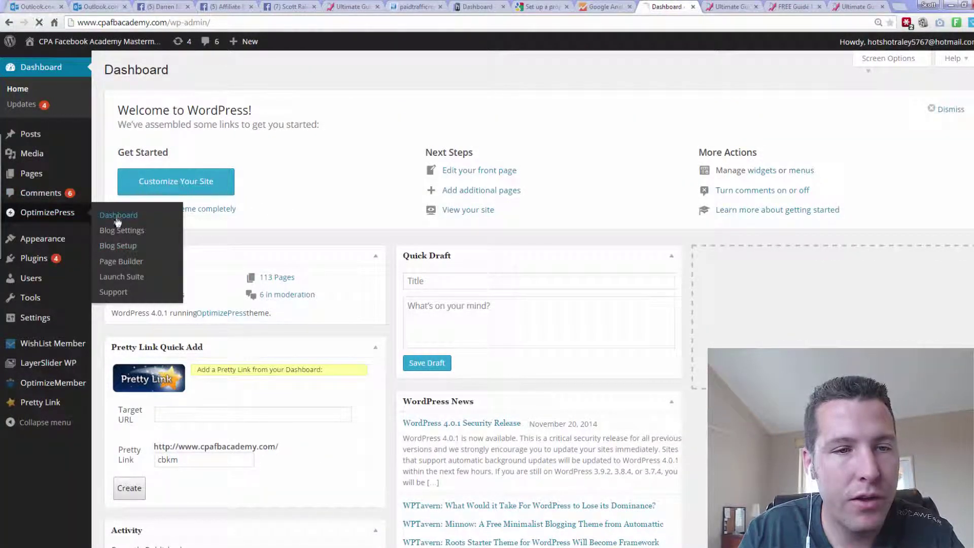
left_click(129, 230)
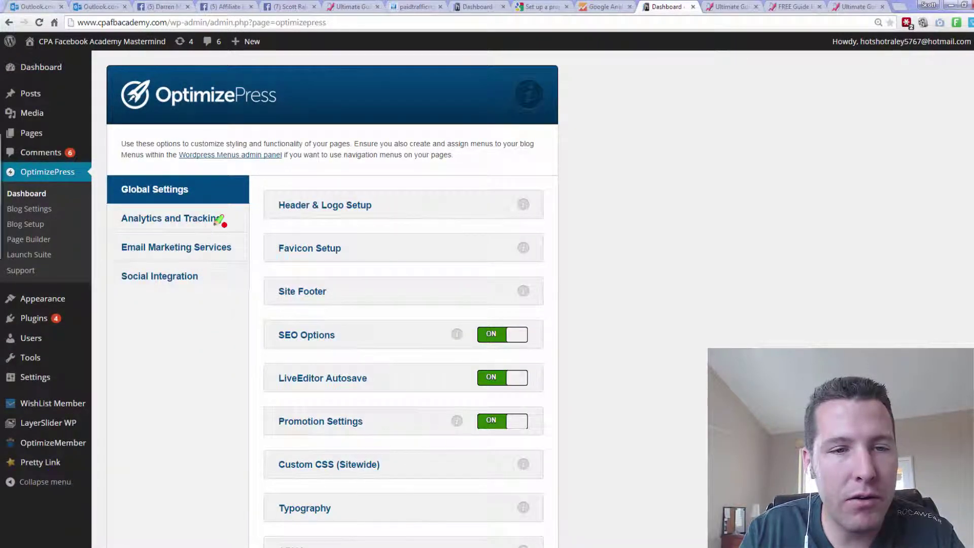
left_click_drag(233, 226, 120, 223)
left_click(172, 230)
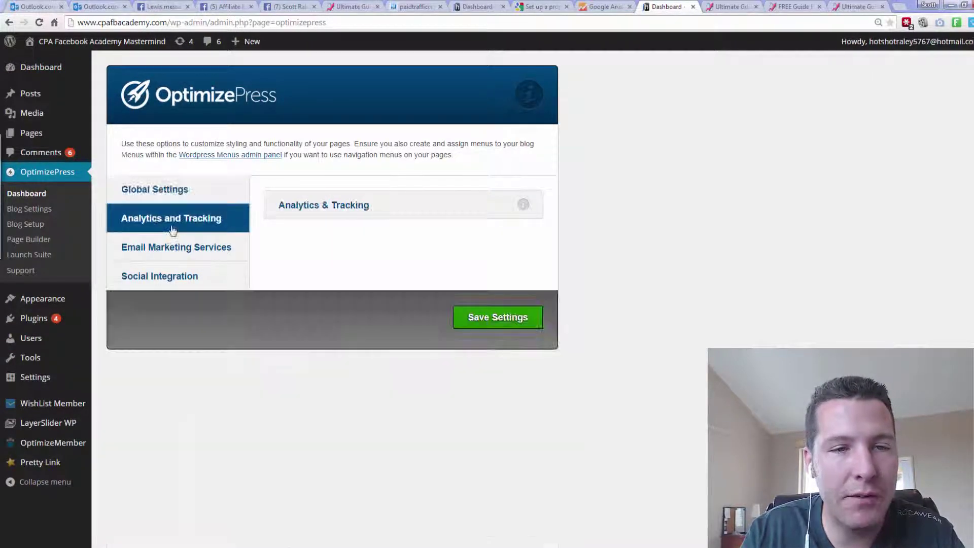
left_click(336, 207)
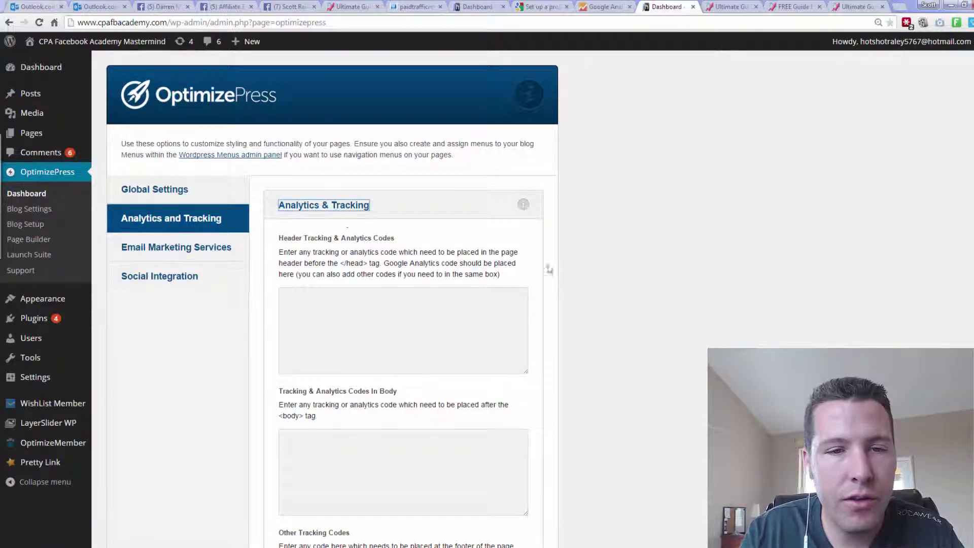
scroll(591, 274, "down", 3)
scroll(591, 274, "up", 1)
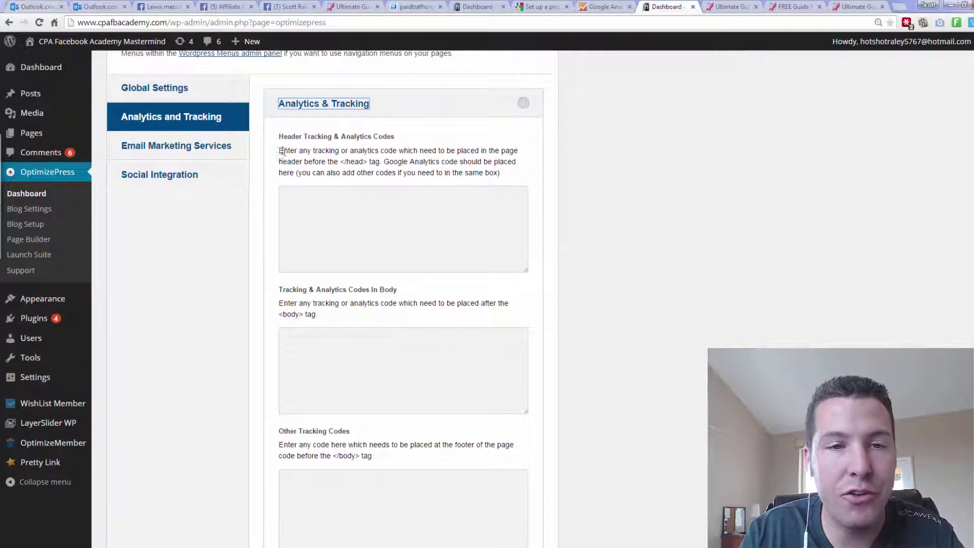
left_click_drag(281, 151, 519, 177)
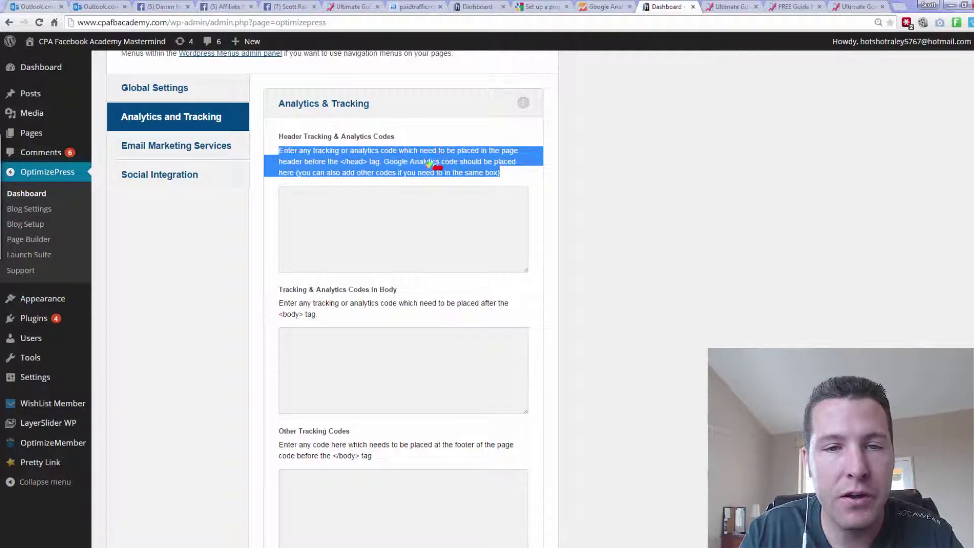
Step: Paste the GA snippet into Header Tracking & Analytics Codes, save, and return to Analytics
left_click(389, 232)
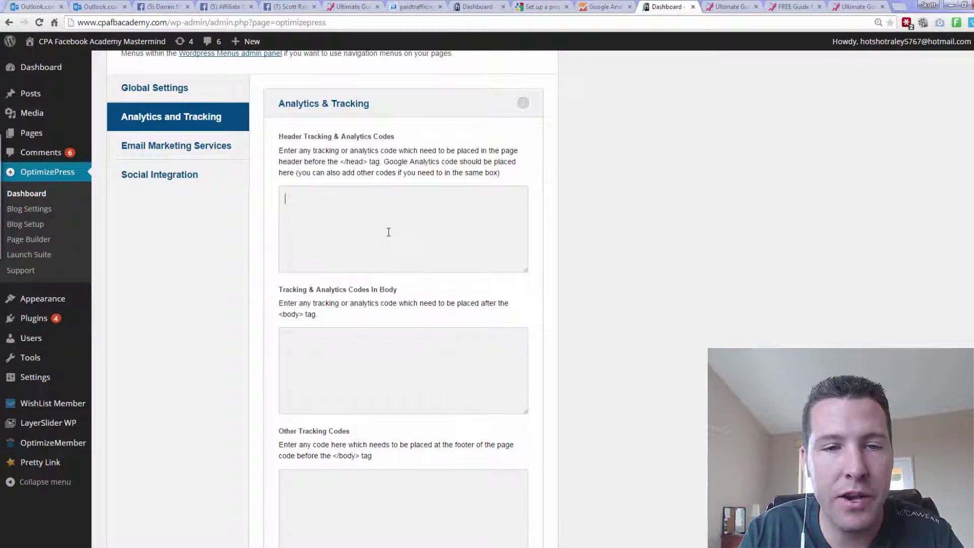
key("ctrl+v")
scroll(618, 306, "down", 3)
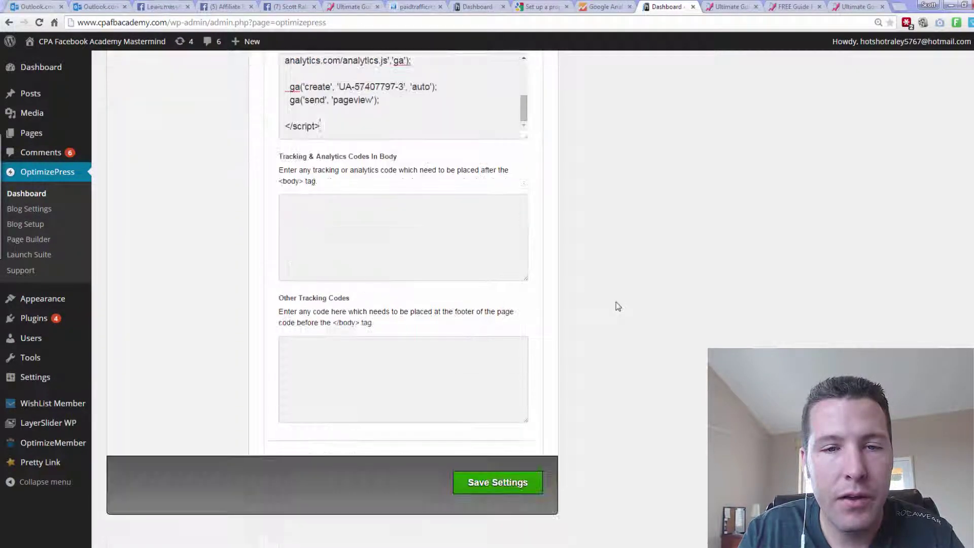
left_click(509, 483)
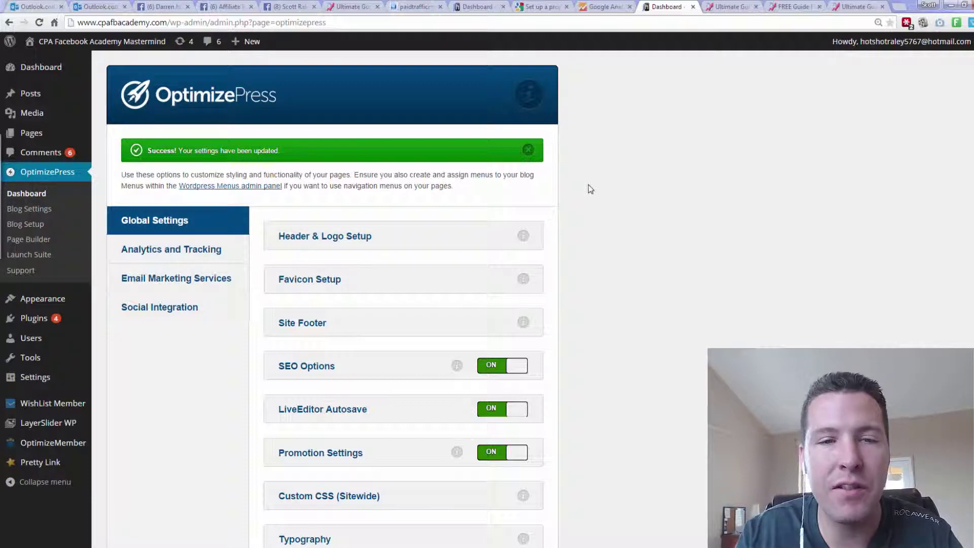
scroll(632, 219, "down", 5)
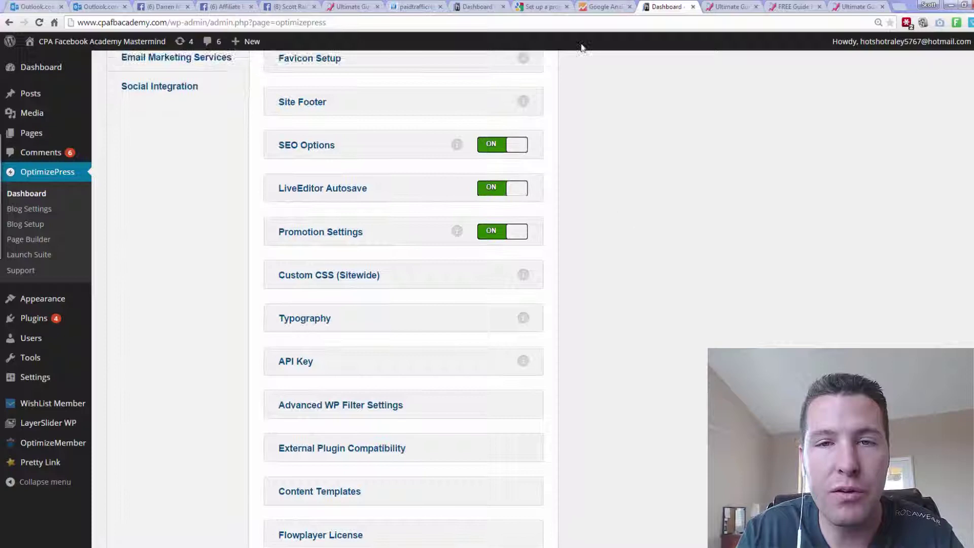
left_click(609, 7)
left_click(565, 334)
scroll(565, 335, "up", 7)
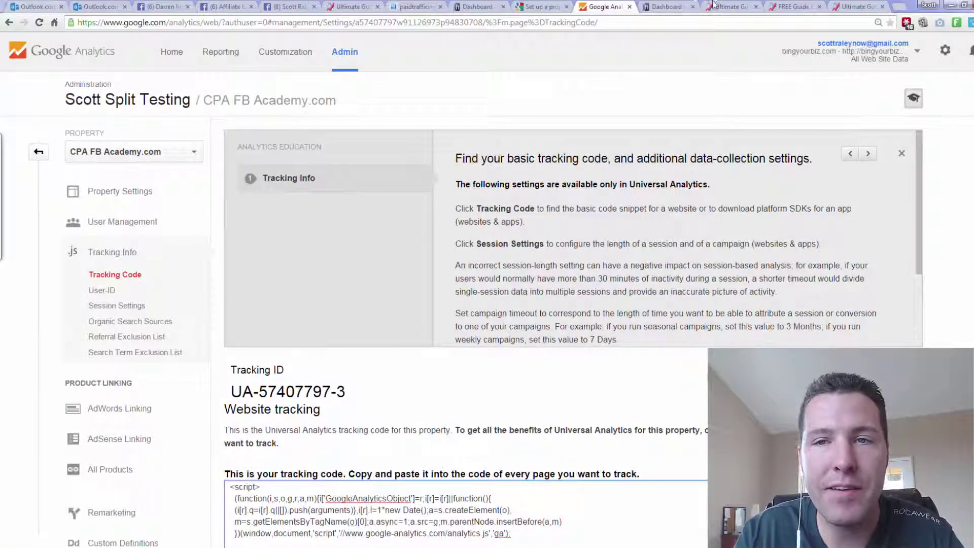
Step: Flip between the FREE Guide and Ultimate Guide pages, then open the bingyourbiz.com WordPress dashboard
left_click(722, 6)
left_click(782, 7)
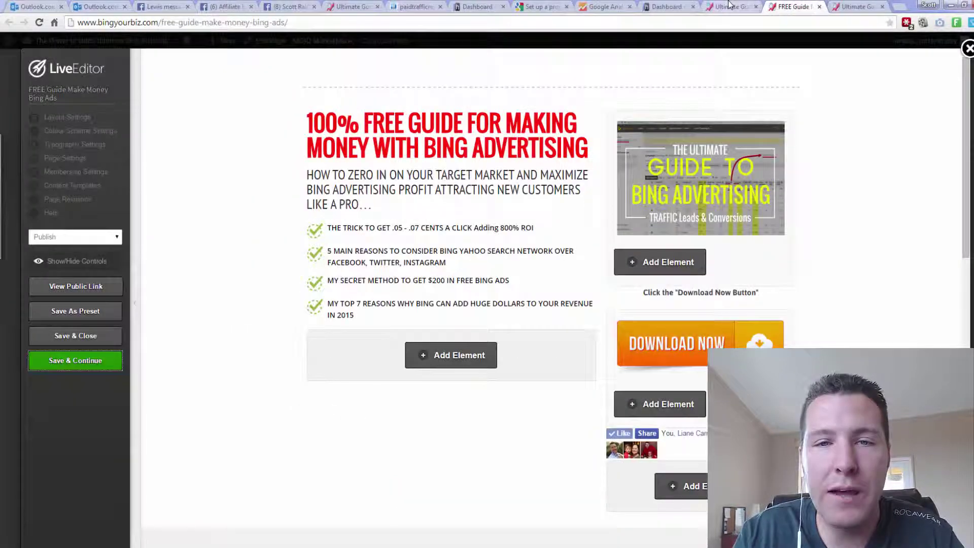
left_click(860, 7)
left_click(794, 6)
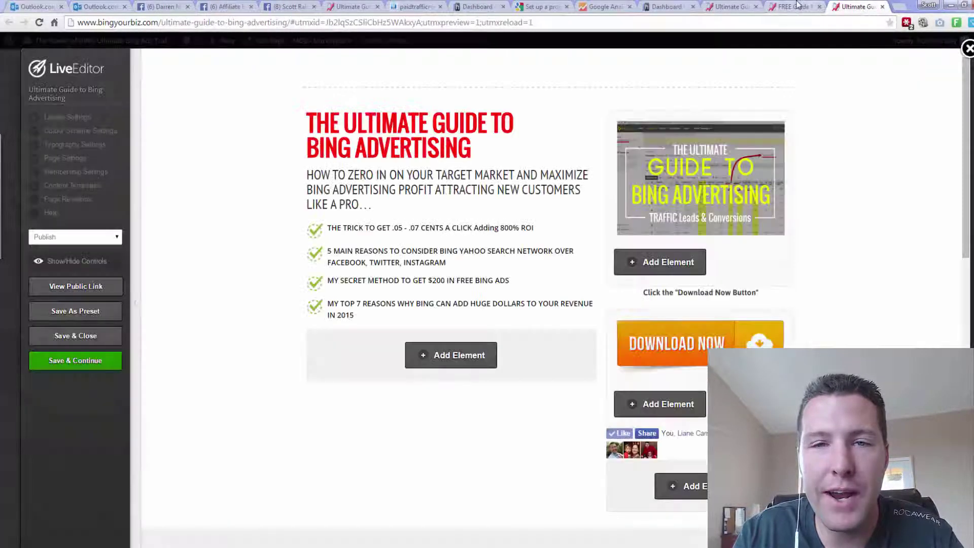
left_click(842, 6)
left_click(794, 6)
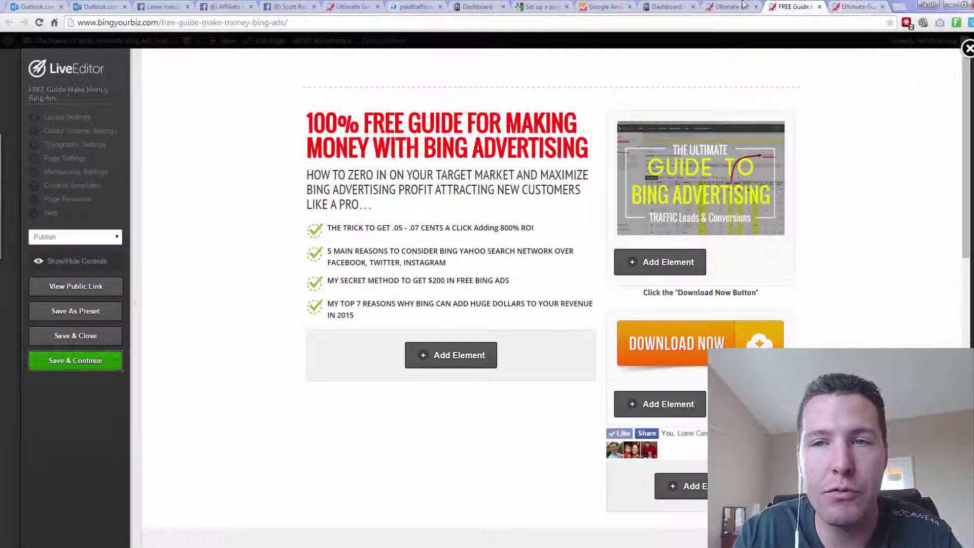
left_click(730, 6)
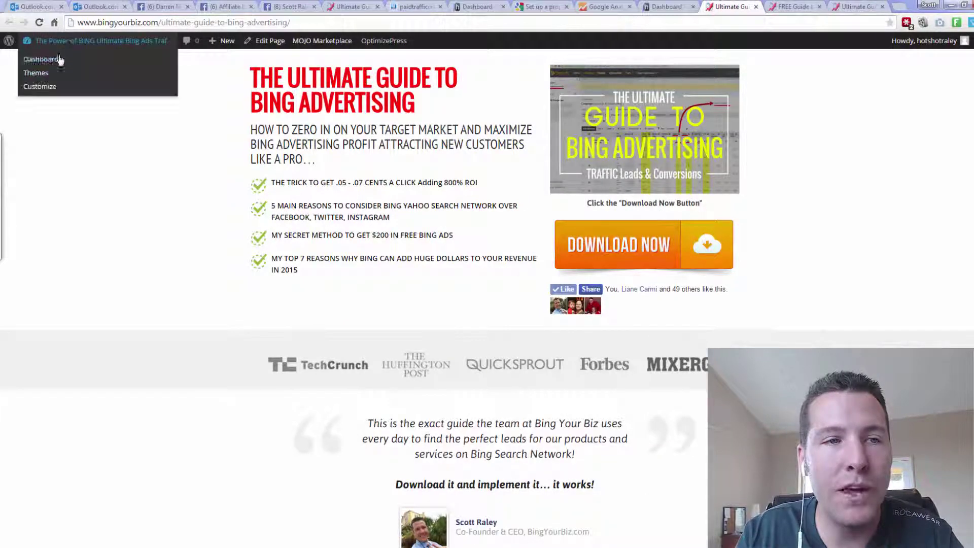
left_click(54, 56)
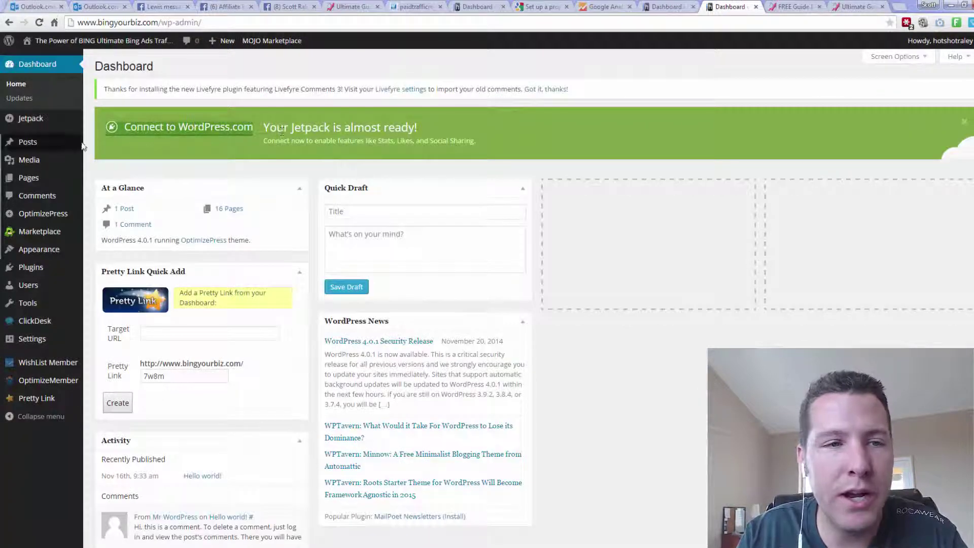
Step: Open the WordPress Pages list and glance at the FREE Guide and Ultimate Guide pages
left_click(48, 185)
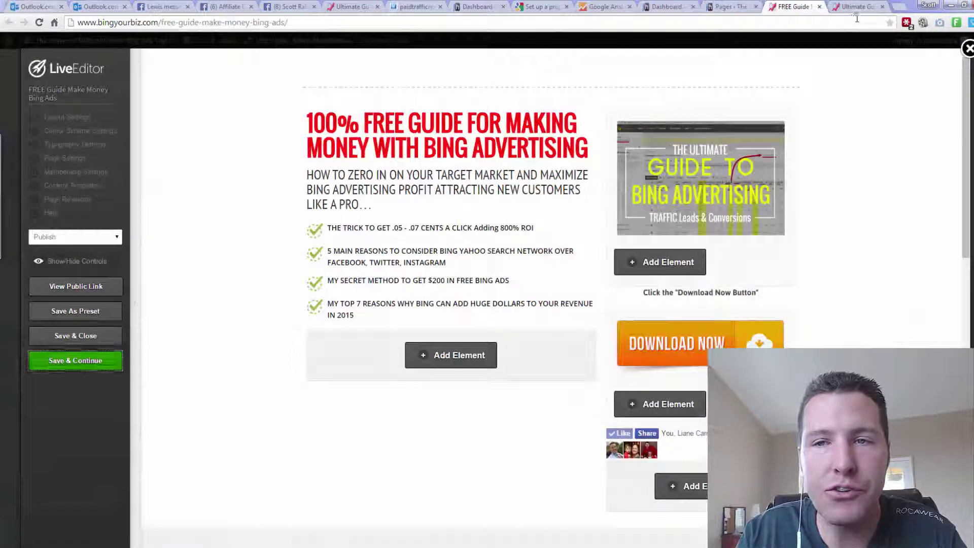
left_click(857, 6)
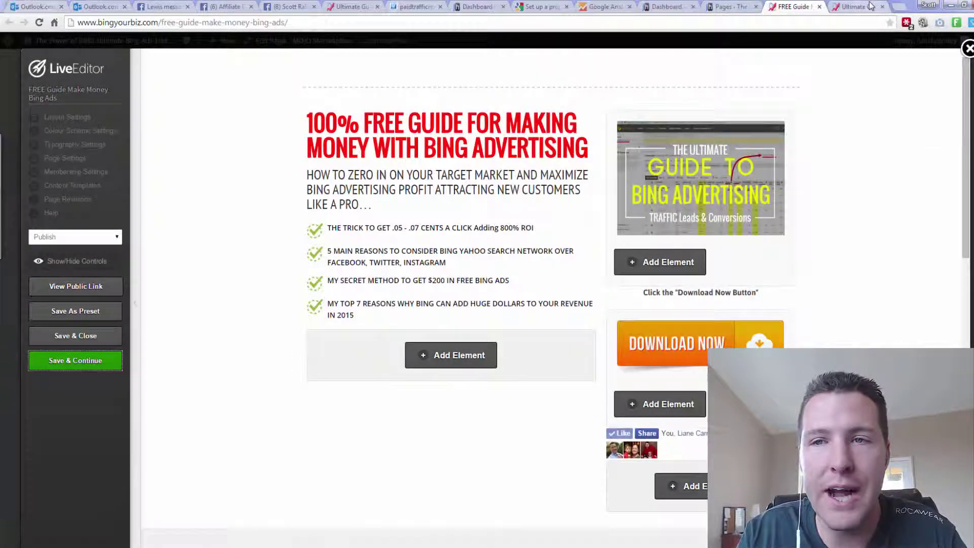
left_click(794, 5)
left_click(830, 5)
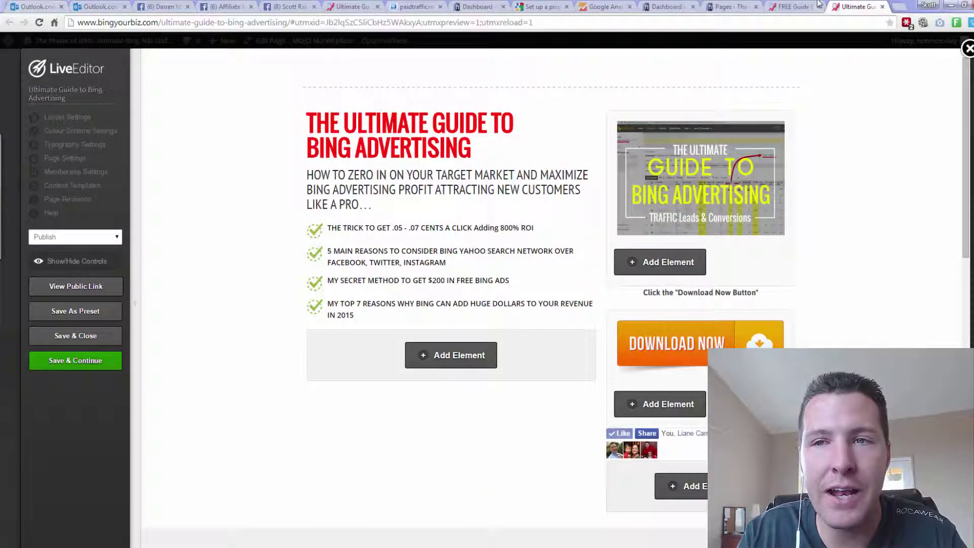
left_click(741, 5)
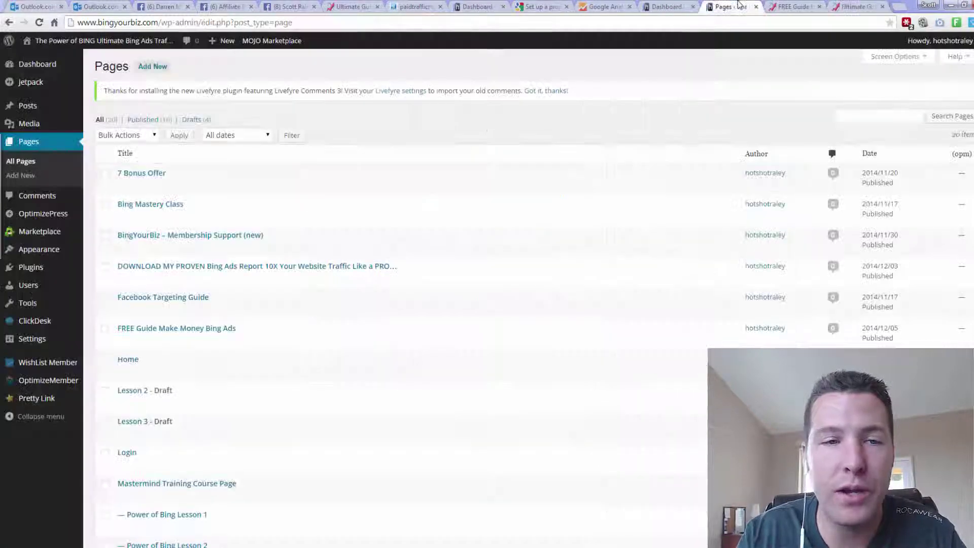
Step: Sort the bingyourbiz.com pages by date, newest first, and review the list
left_click(876, 152)
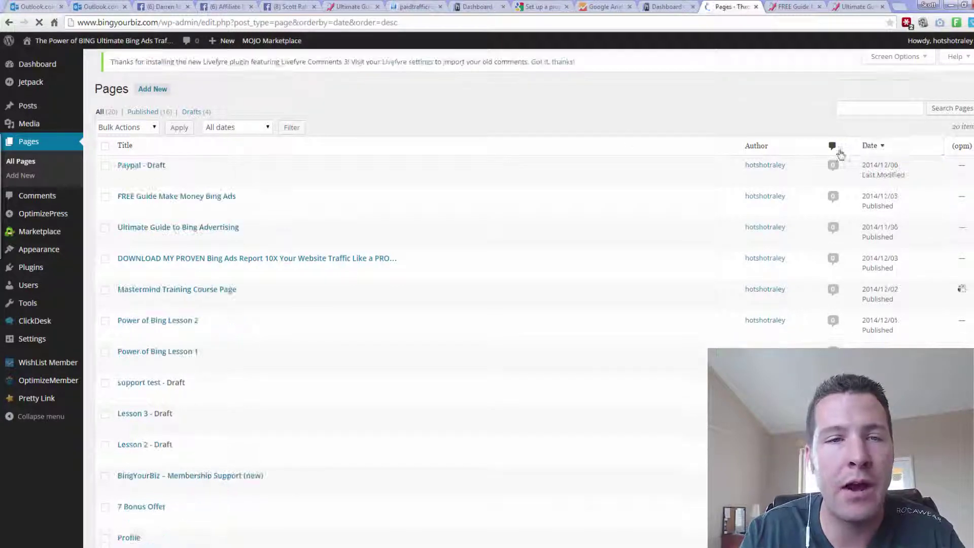
scroll(558, 152, "down", 2)
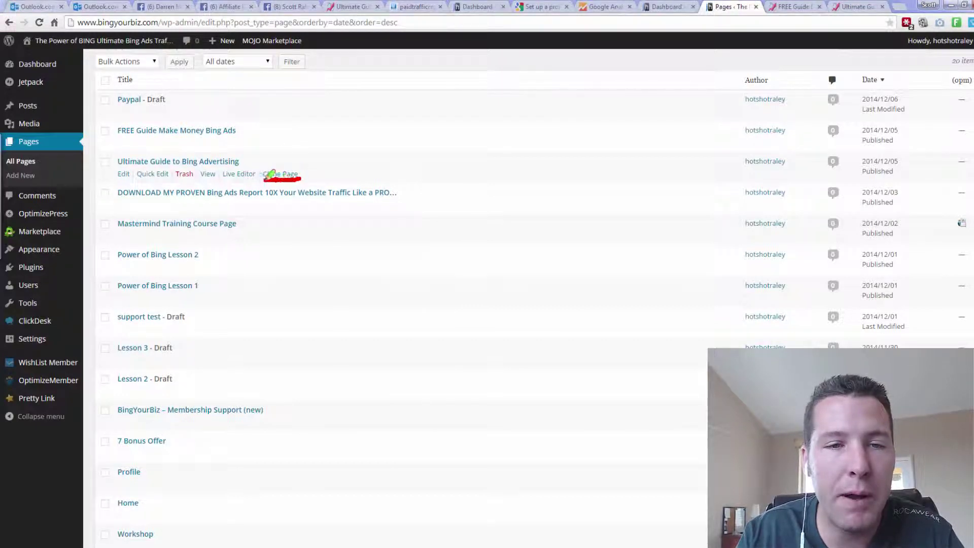
mouse_move(325, 115)
left_mouse_down()
mouse_move(330, 145)
mouse_move(295, 173)
left_mouse_up()
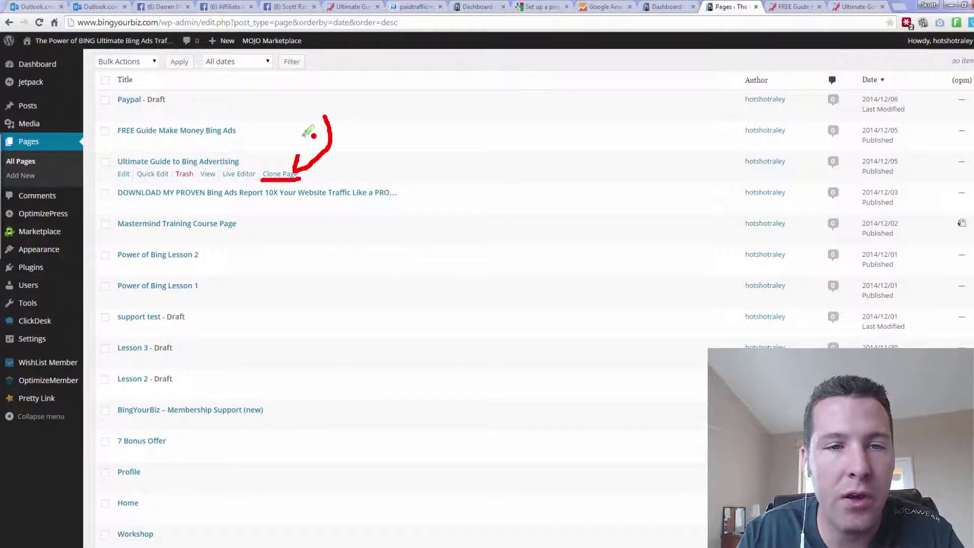
mouse_move(303, 136)
left_mouse_down()
mouse_move(295, 175)
mouse_move(327, 174)
left_mouse_up()
key("Escape")
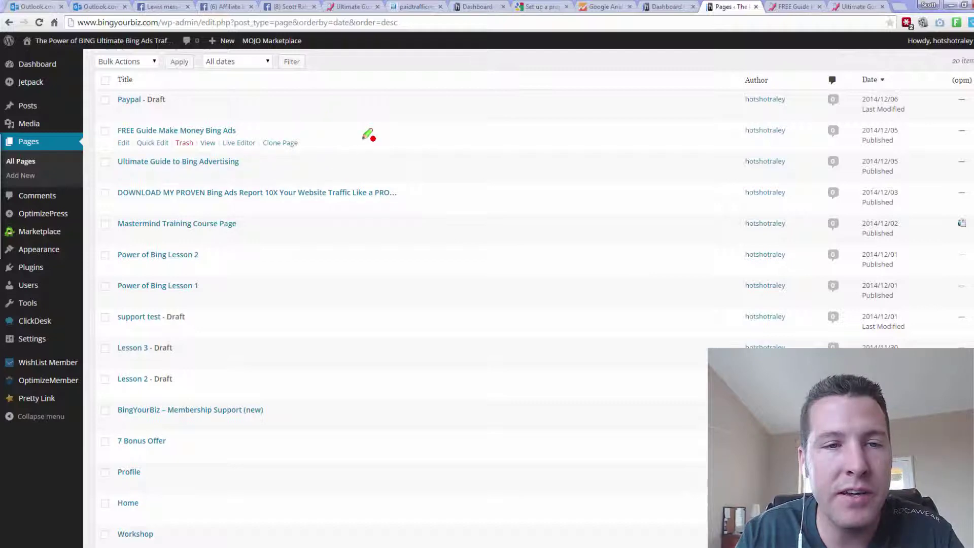
left_click(791, 6)
left_click(857, 6)
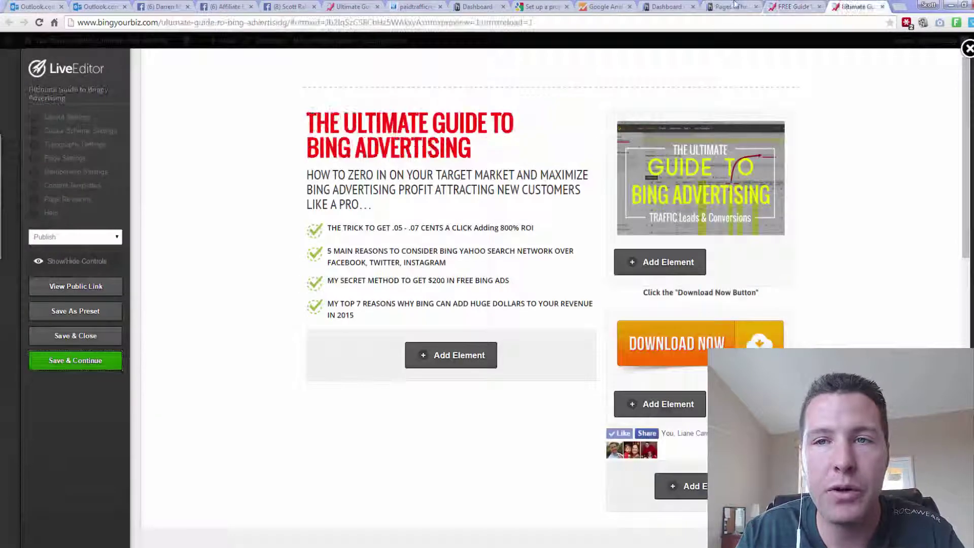
left_click(711, 6)
Step: Switch Analytics admin to bingyourbiz.com, Tracking ID UA-57407797-2, status Tracking Not Installed
left_click(603, 7)
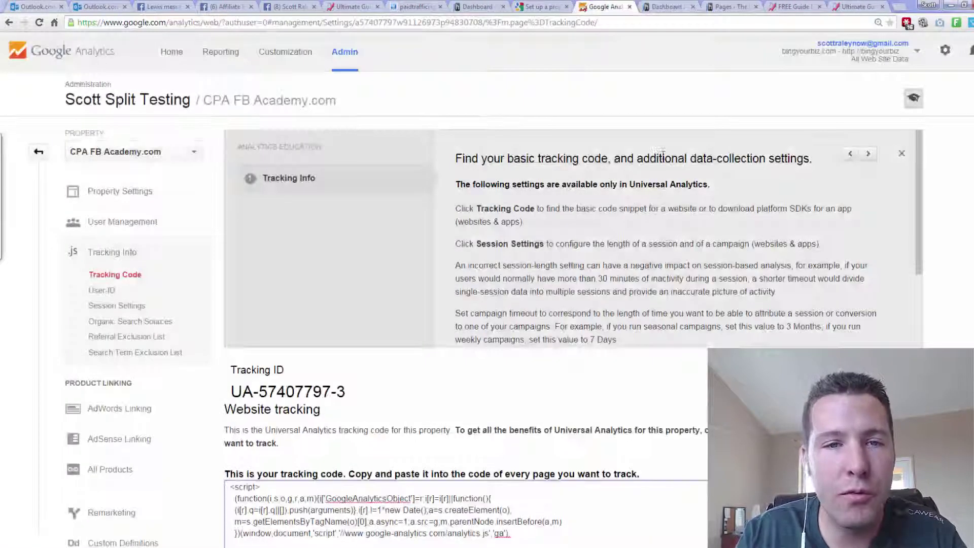
scroll(417, 217, "down", 3)
left_click(131, 148)
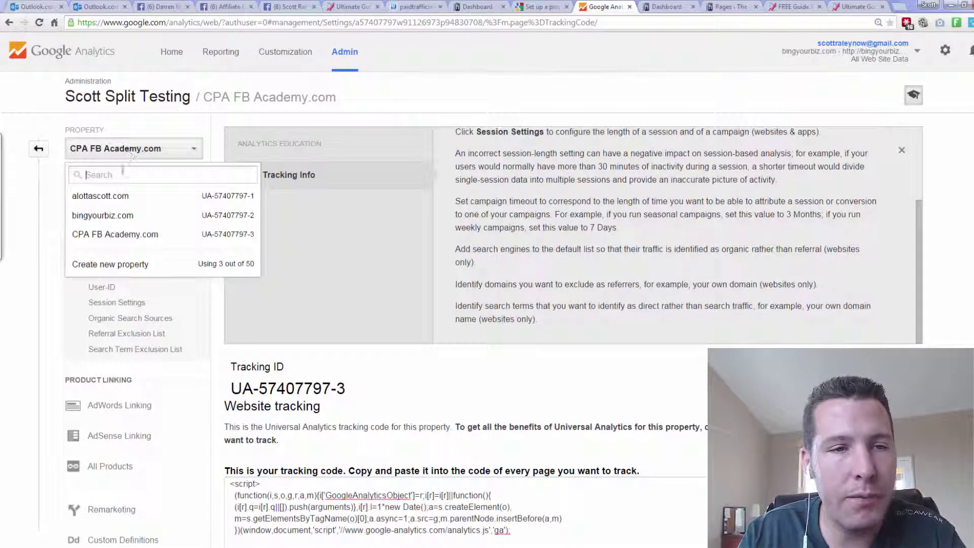
left_click(119, 217)
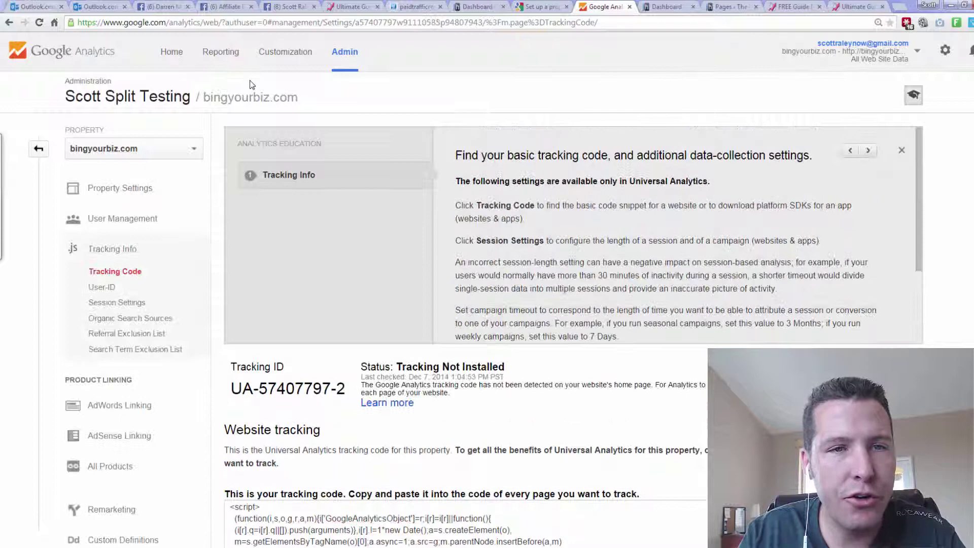
left_click_drag(261, 68, 188, 64)
mouse_move(255, 43)
left_mouse_down()
mouse_move(197, 40)
mouse_move(191, 65)
left_mouse_up()
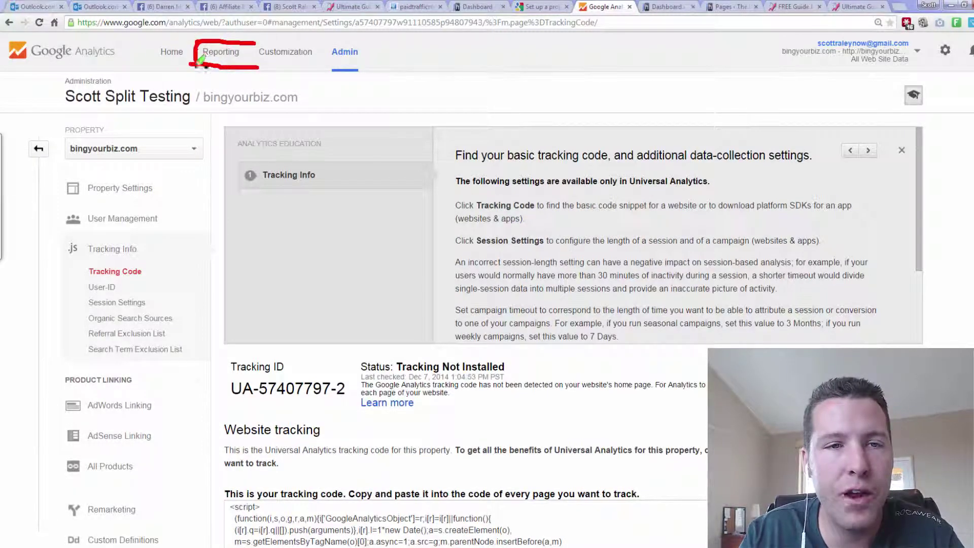
left_click_drag(253, 43, 254, 65)
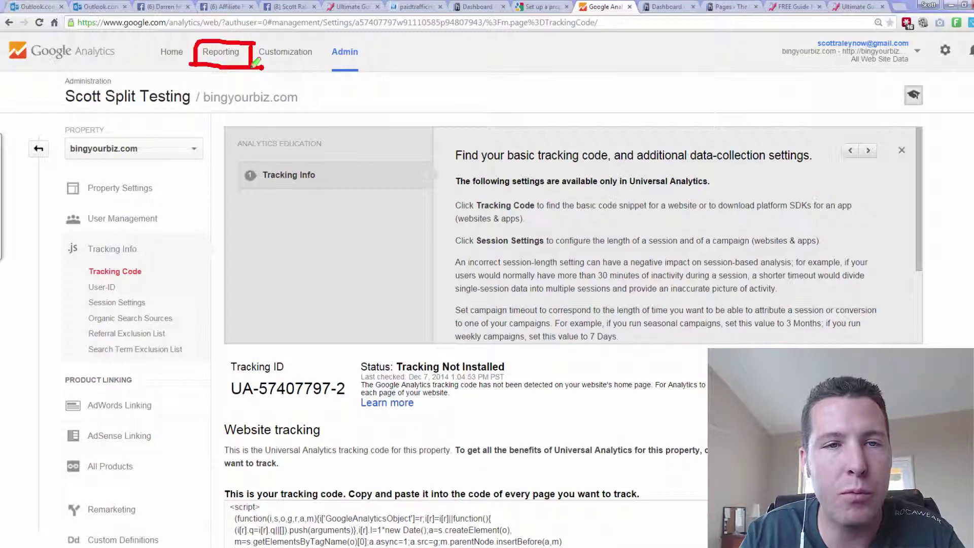
Step: Go to Reporting and expand the Behavior reports to reveal Experiments
left_click(223, 53)
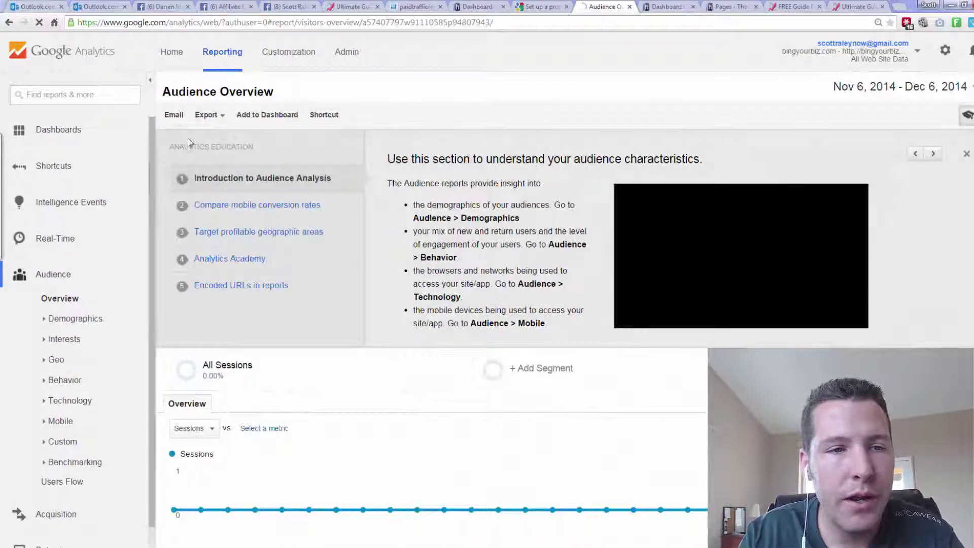
scroll(158, 144, "down", 1)
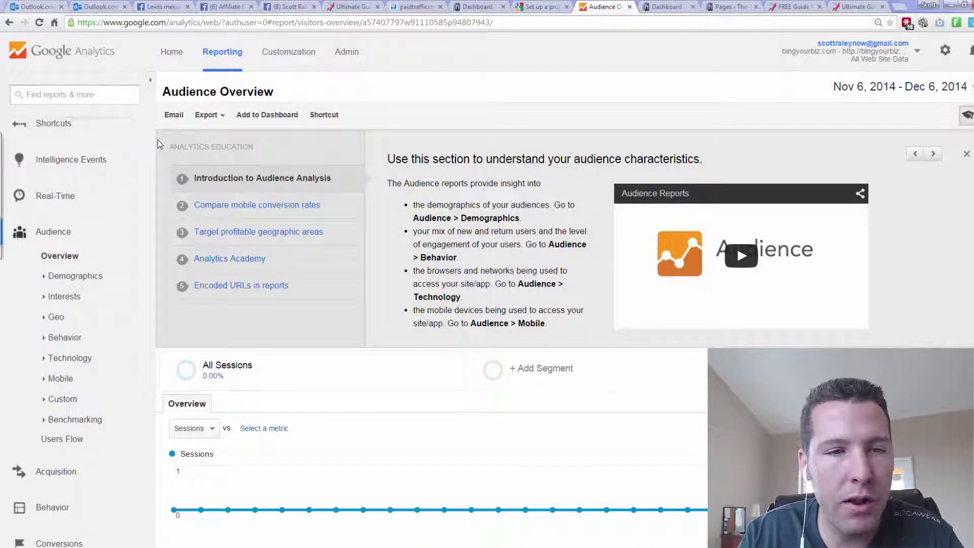
mouse_move(158, 145)
left_mouse_down()
mouse_move(107, 451)
mouse_move(73, 505)
mouse_move(80, 493)
left_mouse_up()
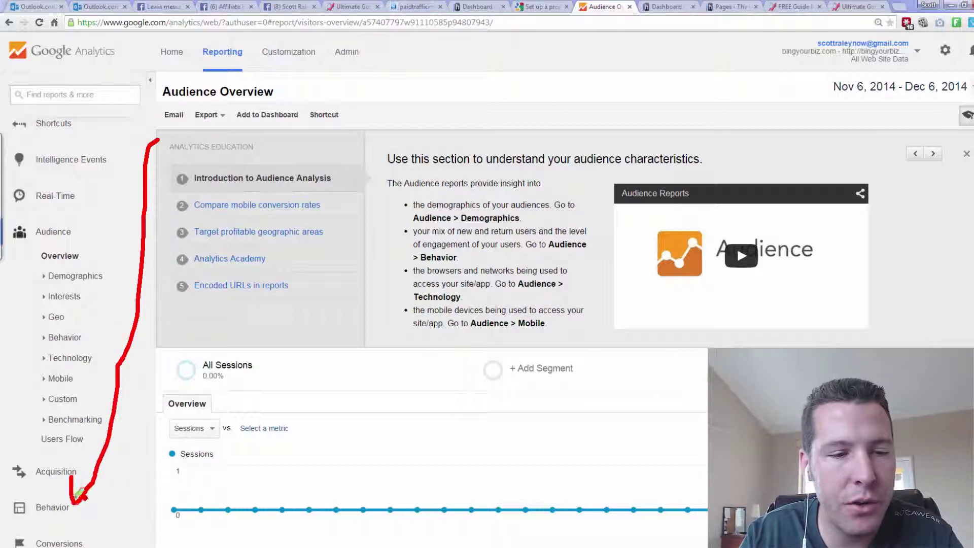
key("e")
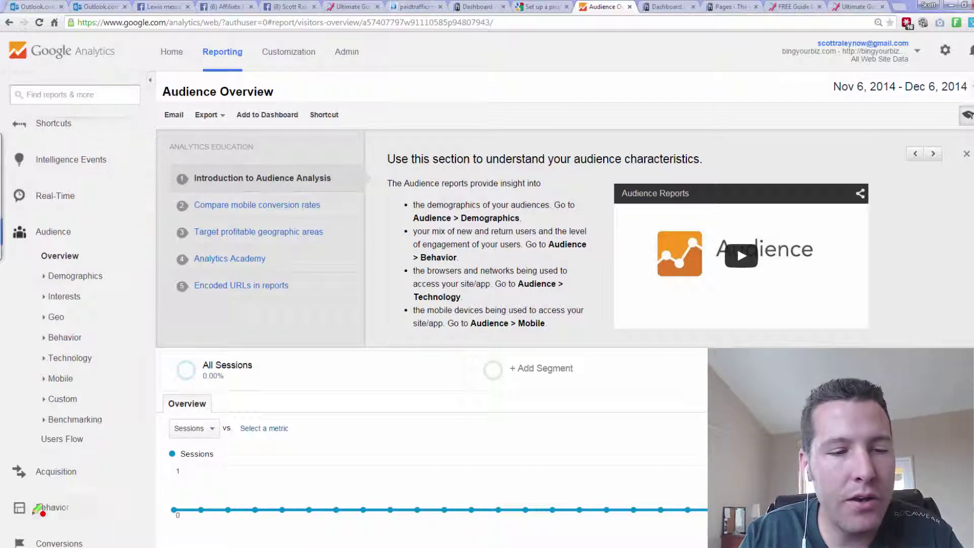
left_click(34, 515)
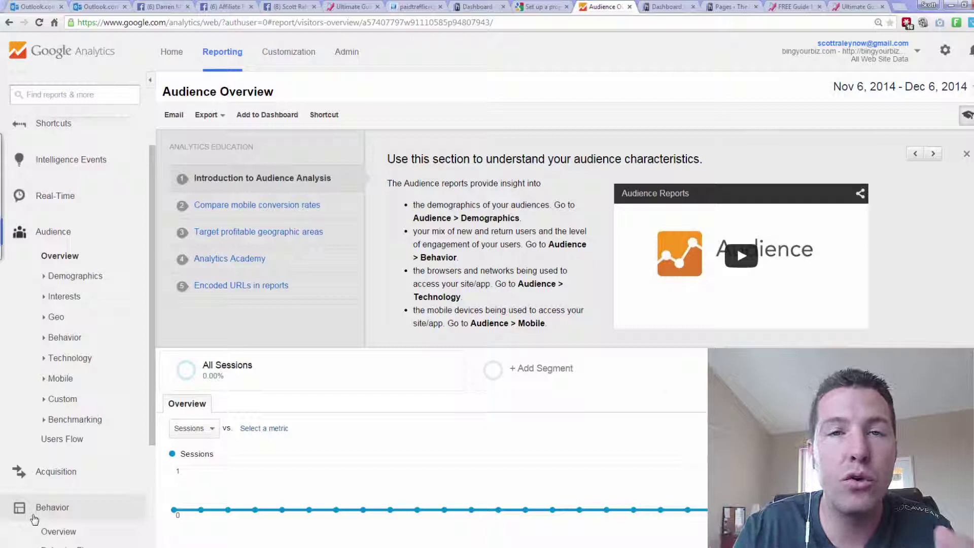
scroll(34, 518, "down", 4)
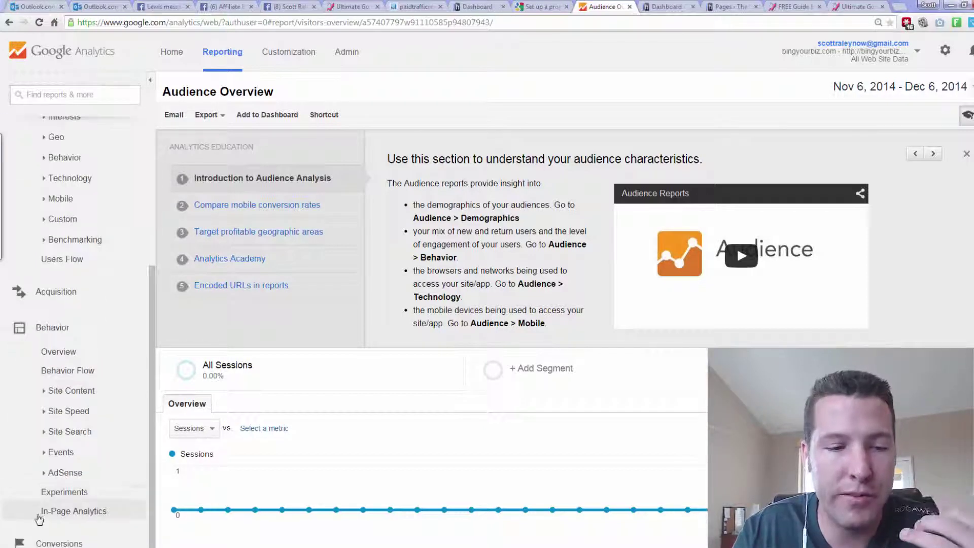
key("ctrl+2")
left_click_drag(127, 375, 123, 426)
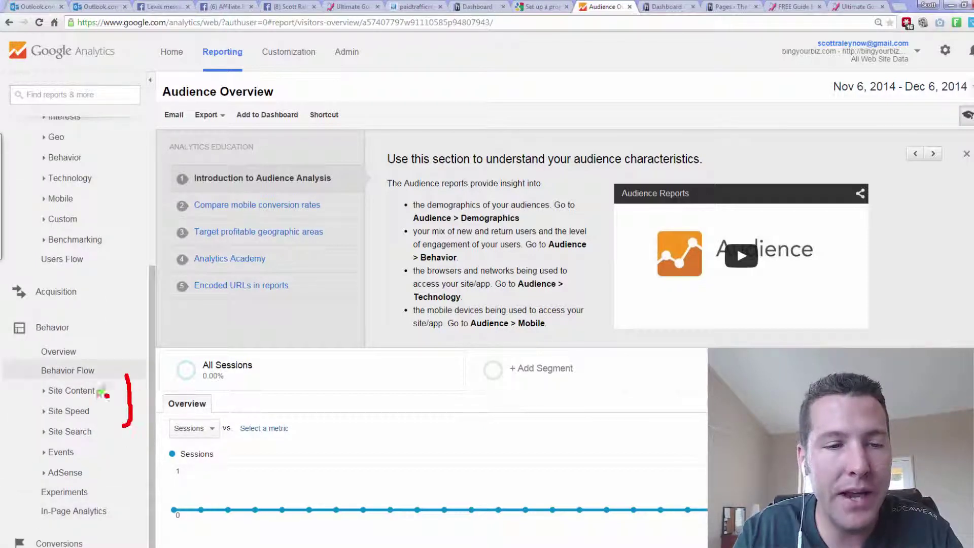
left_click_drag(28, 343, 94, 336)
mouse_move(134, 263)
left_mouse_down()
mouse_move(130, 406)
mouse_move(103, 501)
mouse_move(33, 495)
left_mouse_up()
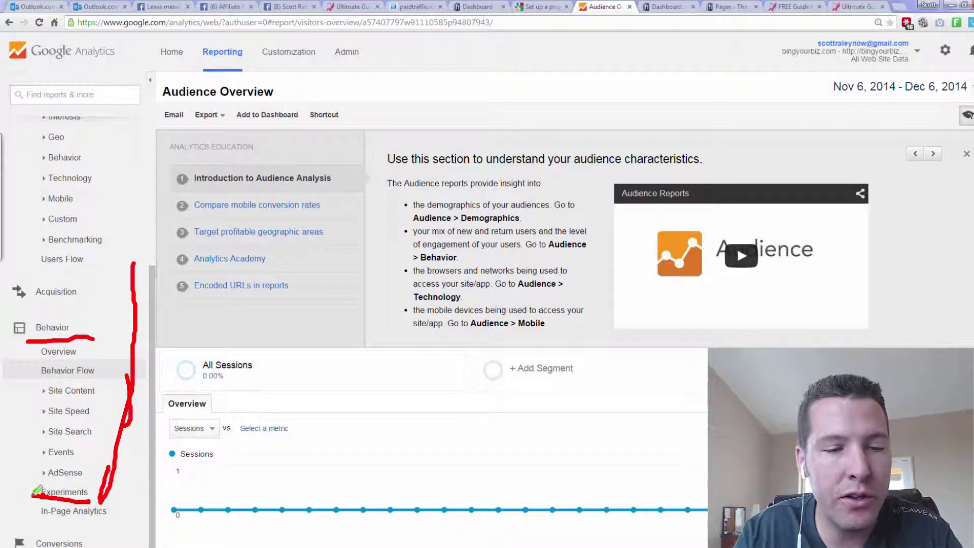
key("e")
Step: Open All Experiments and start a new content experiment
left_click(60, 493)
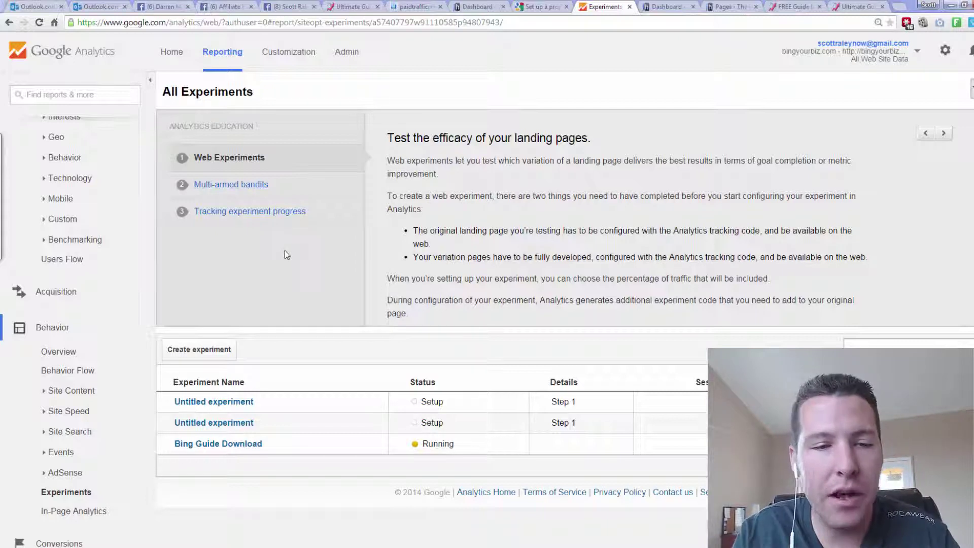
mouse_move(286, 248)
left_mouse_down()
mouse_move(285, 266)
mouse_move(229, 326)
mouse_move(235, 276)
left_mouse_up()
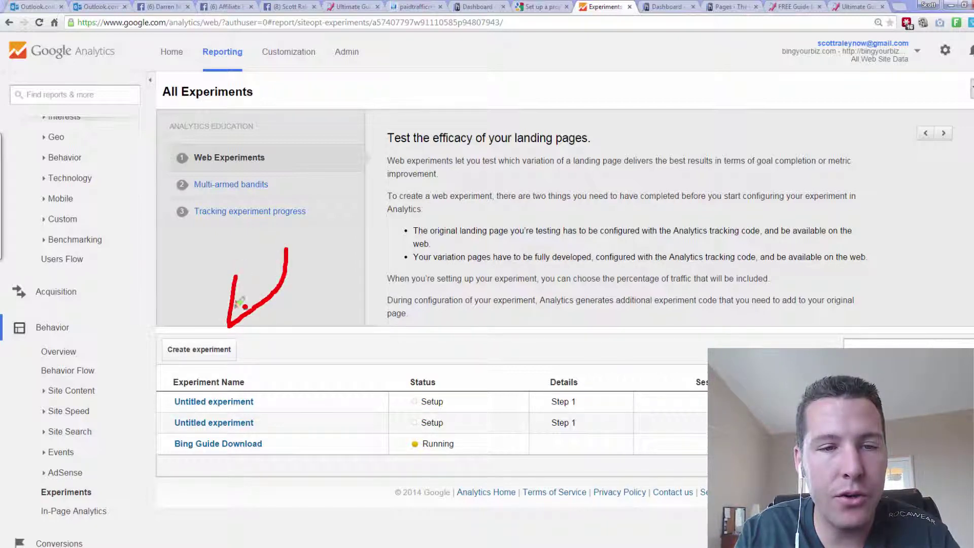
key("e")
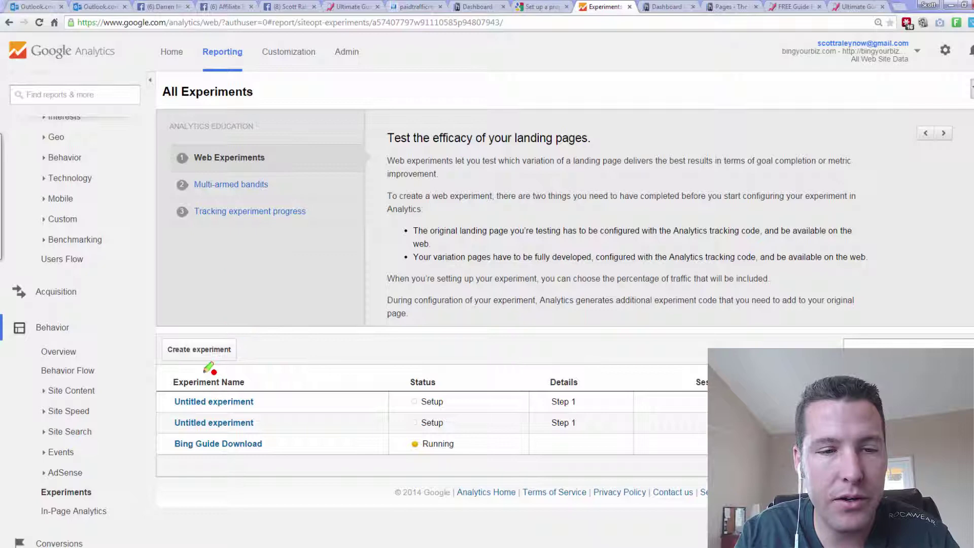
left_click(212, 360)
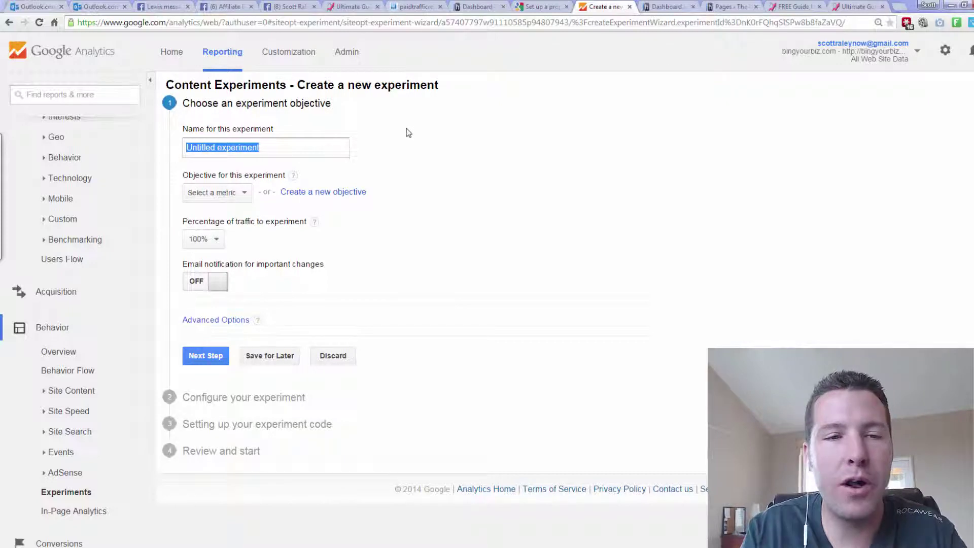
Step: Name the experiment 'Lead Capture Page conversions' and point out the create-new-objective option
type("Lead Capture Page conversions")
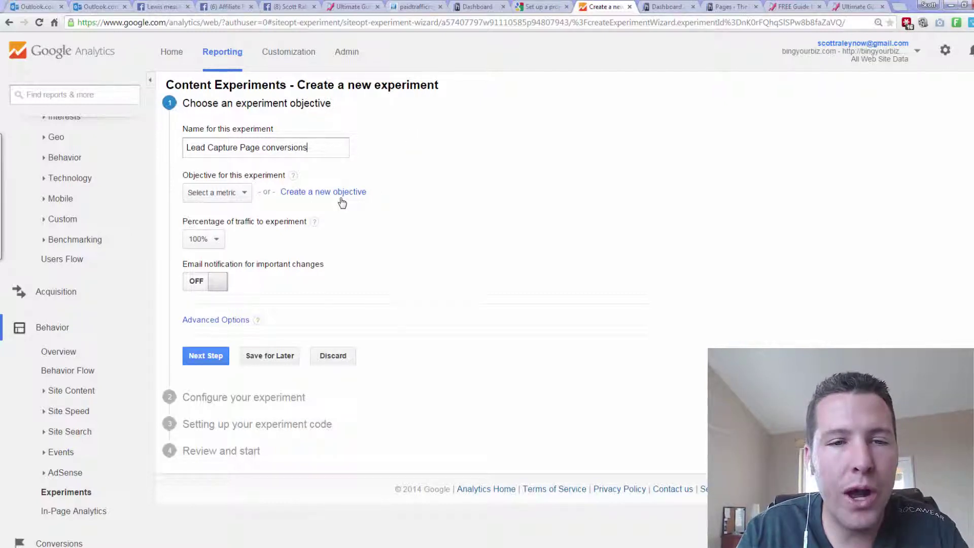
mouse_move(374, 201)
left_mouse_down()
mouse_move(268, 199)
mouse_move(283, 199)
left_mouse_up()
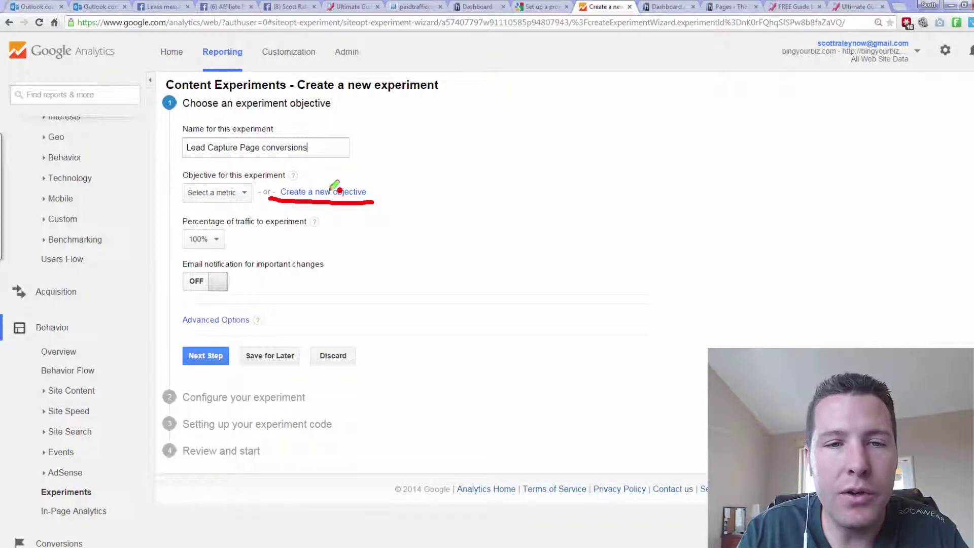
mouse_move(418, 101)
left_mouse_down()
mouse_move(399, 154)
mouse_move(369, 177)
mouse_move(378, 152)
mouse_move(375, 177)
left_mouse_up()
key("Escape")
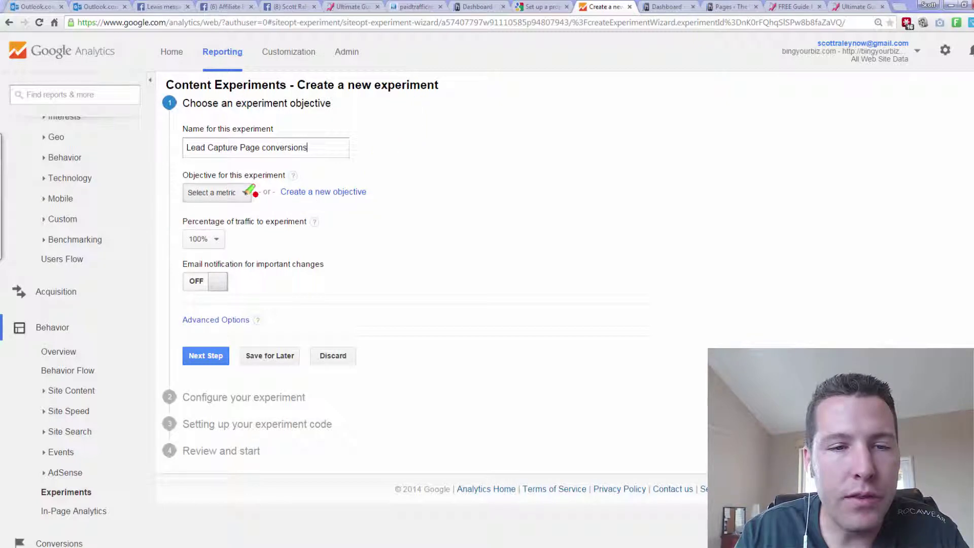
Step: Browse the Site Usage objective metrics without choosing one, then create a new goal instead
left_click(236, 195)
left_click(218, 241)
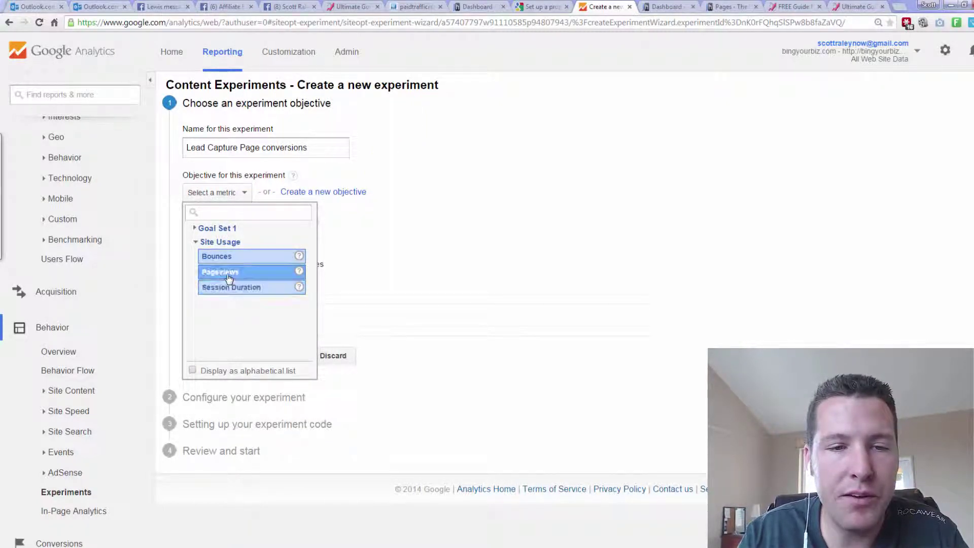
mouse_move(237, 265)
left_mouse_down()
mouse_move(213, 265)
mouse_move(197, 280)
left_mouse_up()
left_click_drag(268, 300, 197, 301)
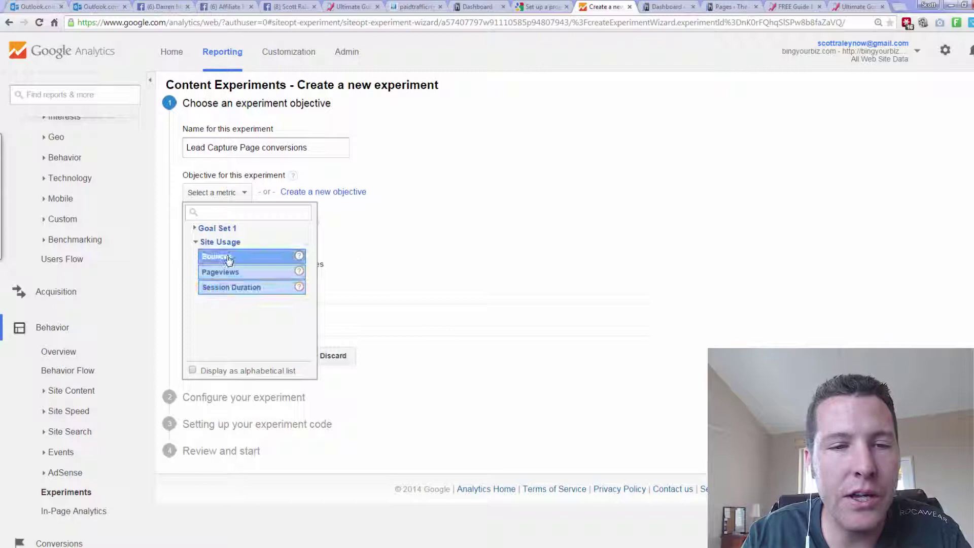
left_click(358, 223)
left_click(329, 193)
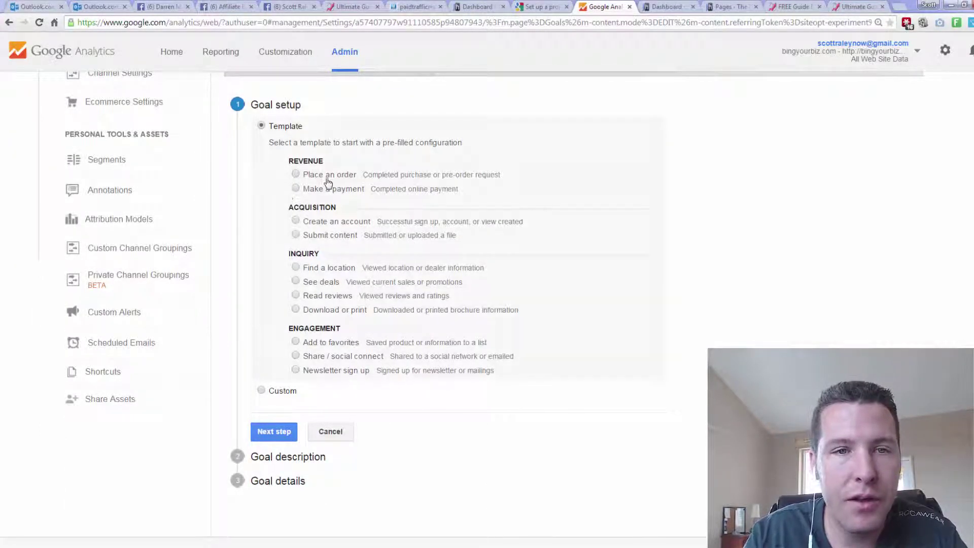
Step: Make a custom goal named 'Lead conversions' with the Destination goal type
mouse_move(325, 179)
left_mouse_down()
mouse_move(370, 401)
mouse_move(298, 103)
left_mouse_up()
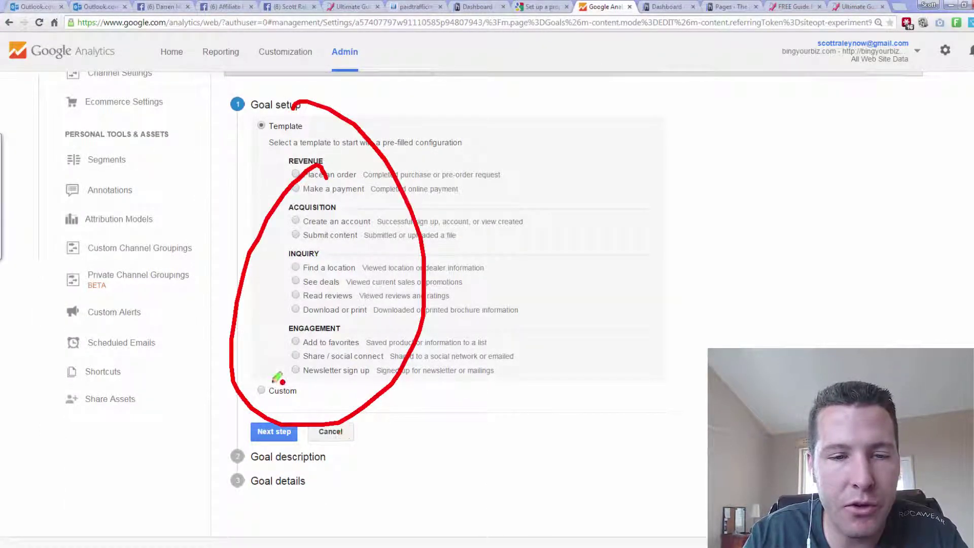
key("Escape")
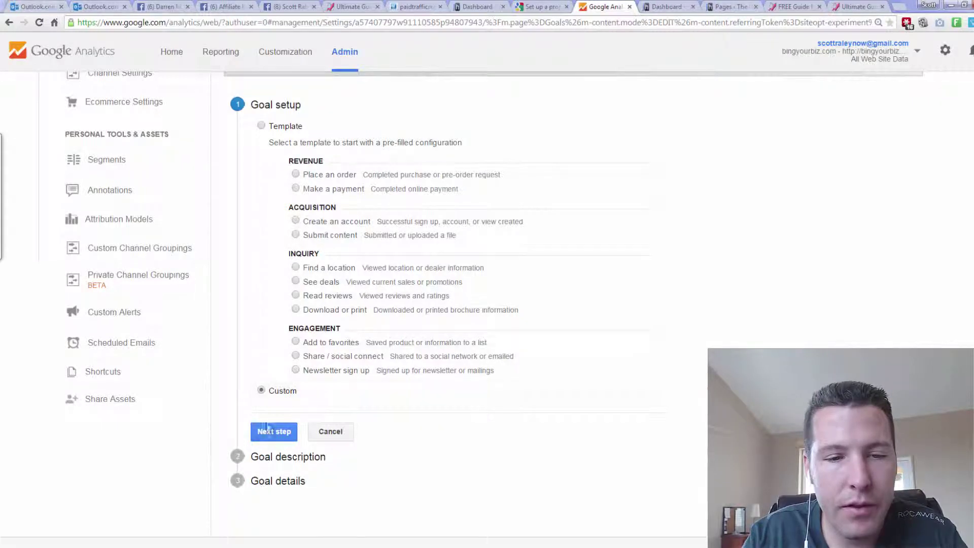
left_click(267, 429)
left_click(307, 197)
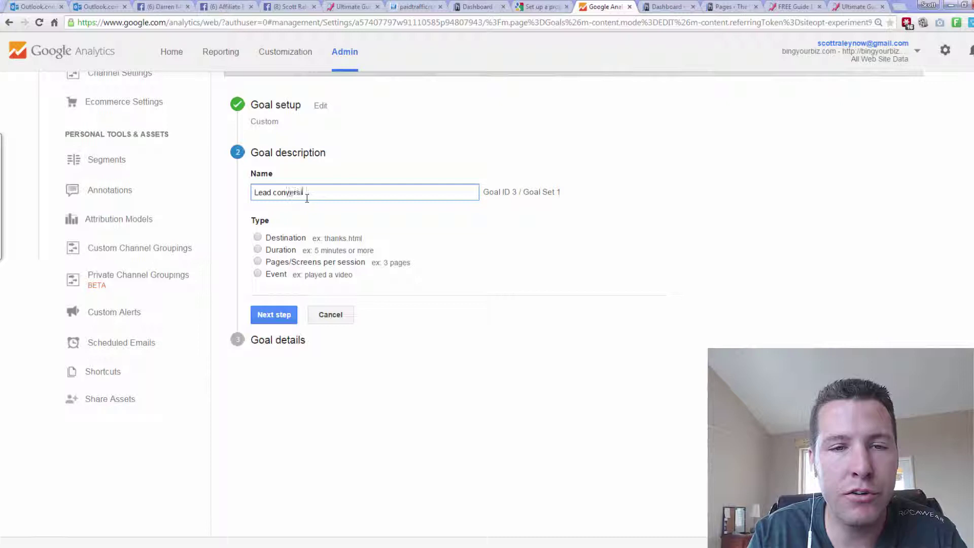
type("Lead conversions")
left_click(257, 237)
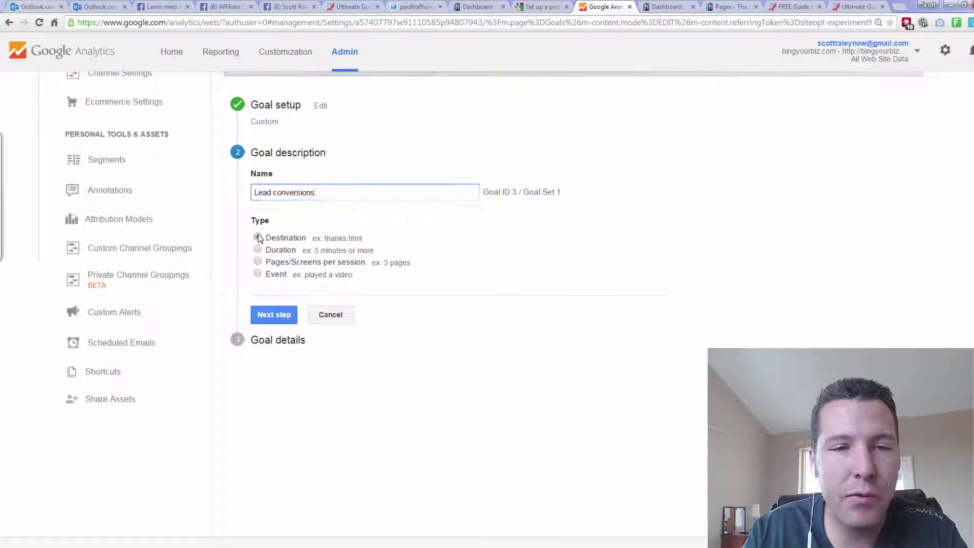
left_click_drag(277, 230, 243, 230)
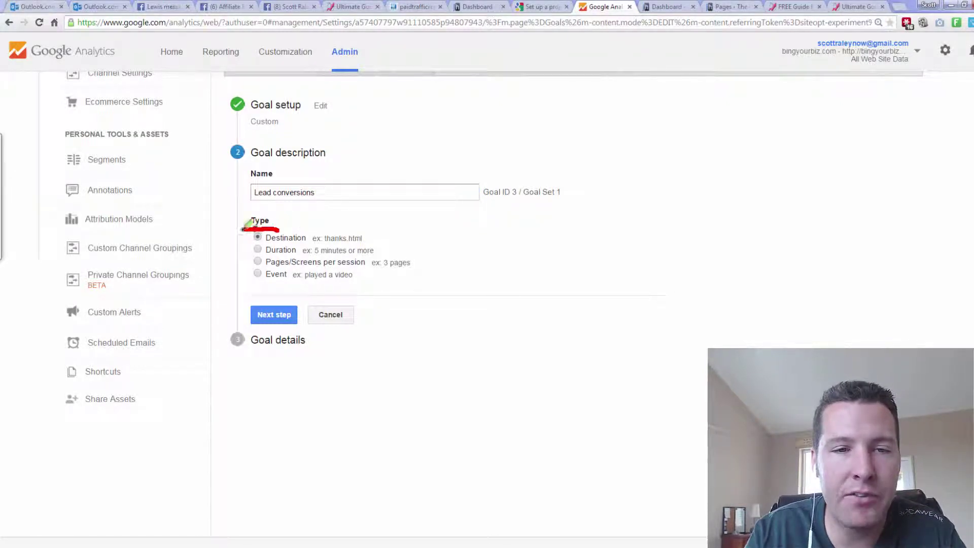
left_click_drag(310, 243, 269, 248)
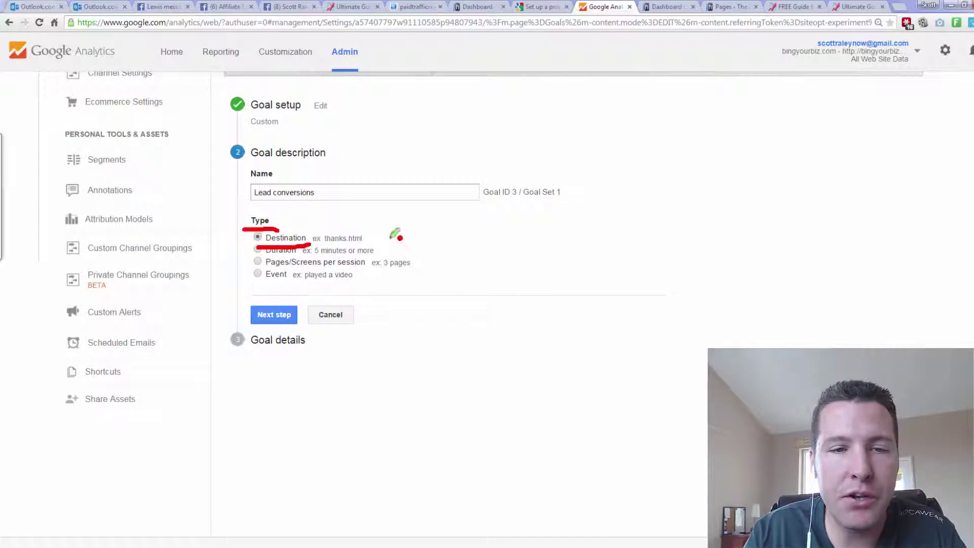
key("e")
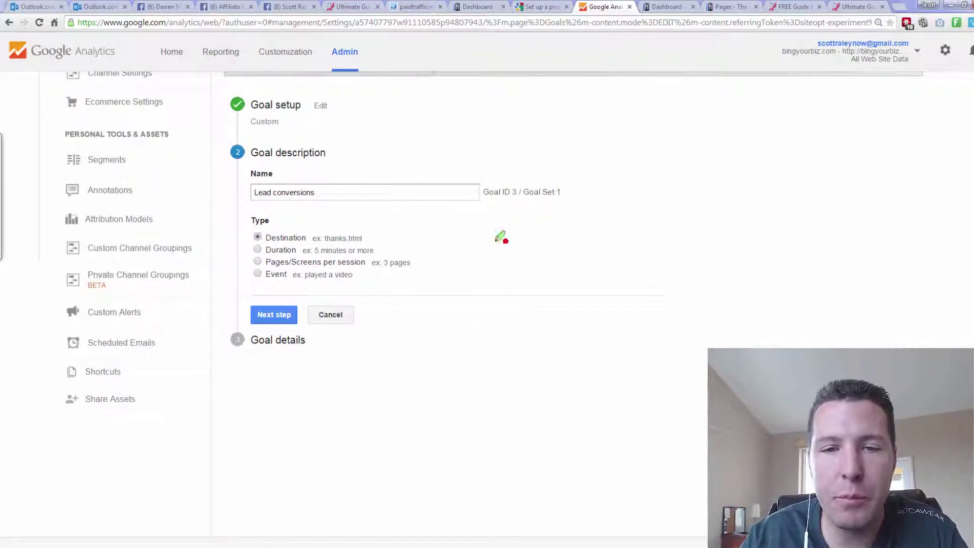
Step: Sketch a capture page to thank-you page diagram explaining the Destination goal
mouse_move(464, 222)
left_mouse_down()
mouse_move(472, 368)
mouse_move(579, 367)
mouse_move(545, 219)
mouse_move(466, 223)
left_mouse_up()
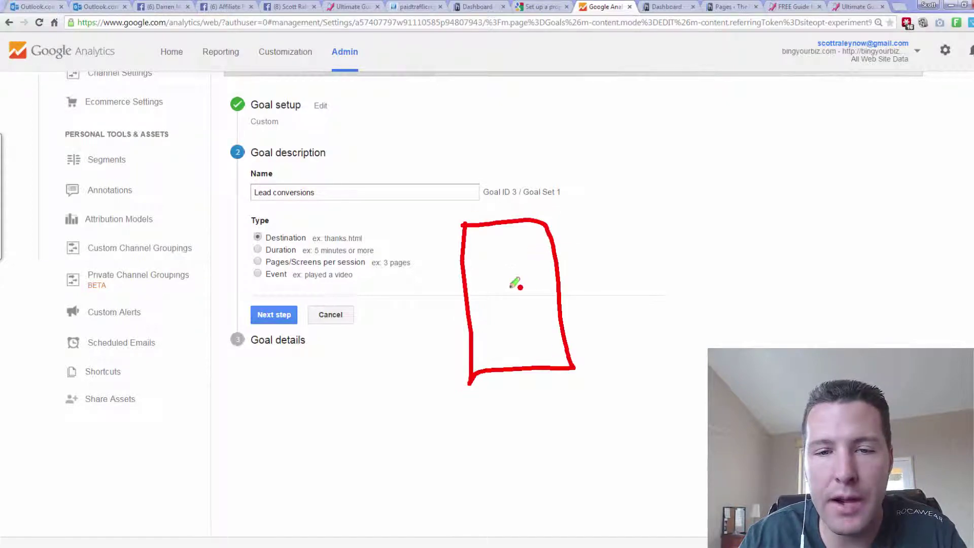
mouse_move(486, 271)
left_mouse_down()
mouse_move(499, 300)
mouse_move(523, 277)
mouse_move(513, 279)
mouse_move(634, 264)
mouse_move(599, 294)
left_mouse_up()
mouse_move(678, 207)
left_mouse_down()
mouse_move(780, 312)
mouse_move(732, 196)
mouse_move(645, 213)
left_mouse_up()
left_click_drag(703, 239, 713, 283)
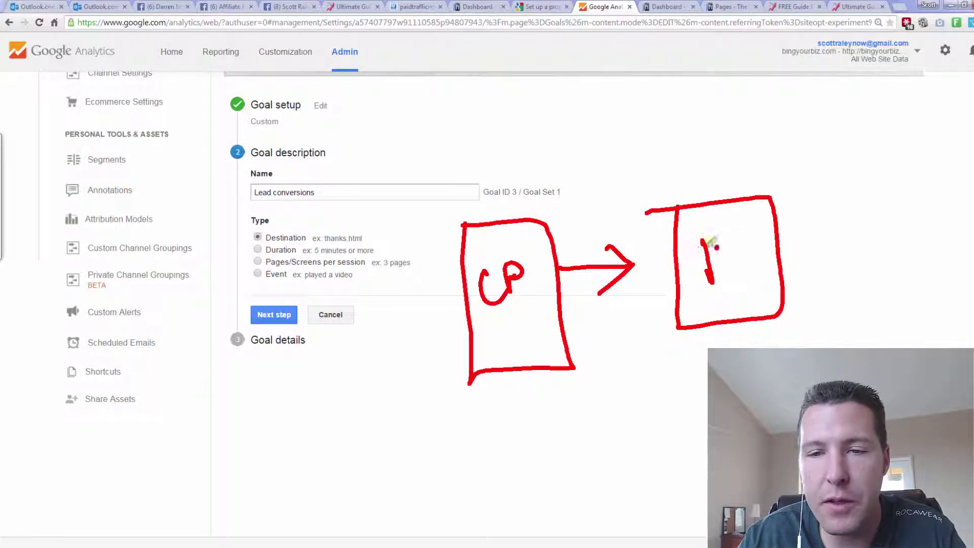
mouse_move(679, 244)
left_mouse_down()
mouse_move(750, 250)
mouse_move(751, 277)
left_mouse_up()
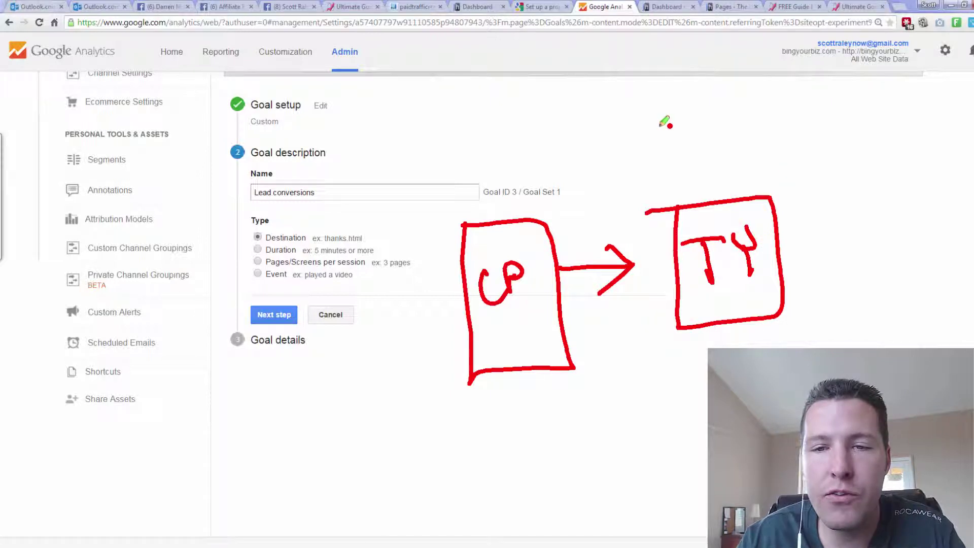
left_click_drag(660, 99, 678, 205)
left_click_drag(698, 168, 679, 204)
left_click_drag(679, 206, 643, 184)
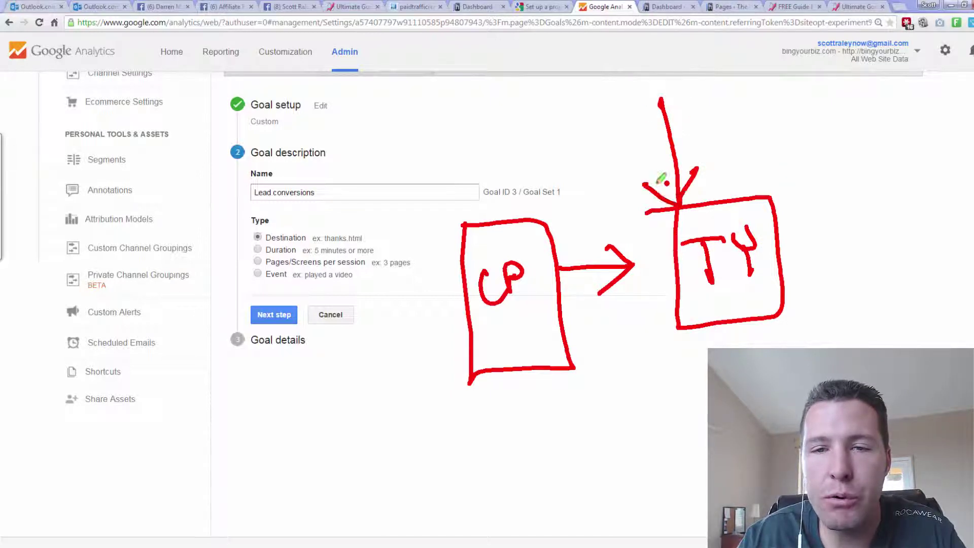
mouse_move(606, 123)
left_mouse_down()
mouse_move(482, 189)
mouse_move(536, 187)
mouse_move(362, 239)
left_mouse_up()
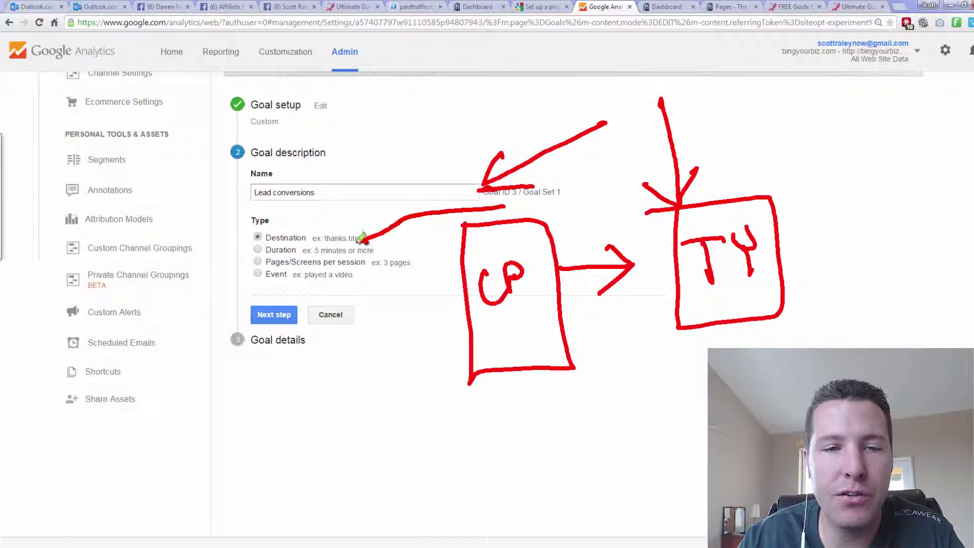
mouse_move(302, 293)
left_mouse_down()
mouse_move(241, 309)
mouse_move(264, 282)
left_mouse_up()
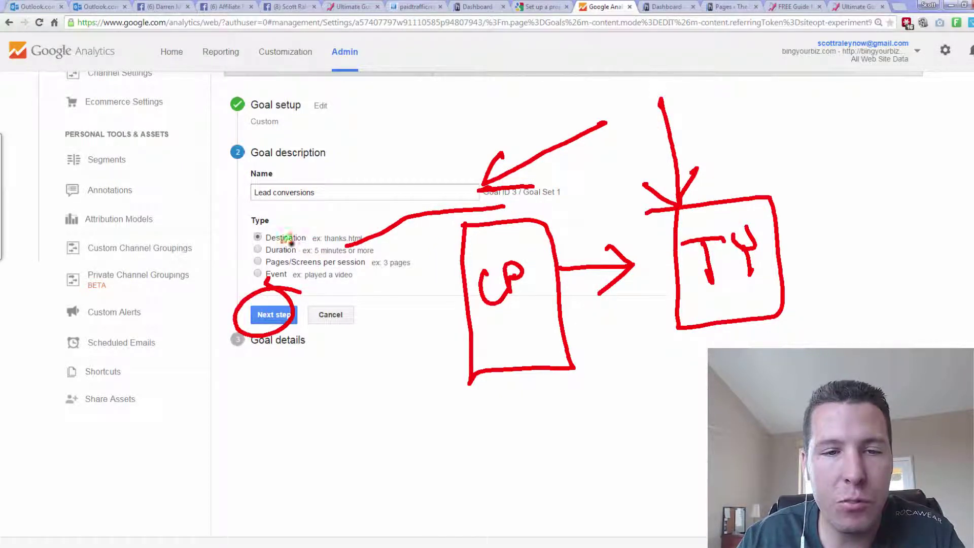
left_click_drag(256, 247, 329, 247)
key("Escape")
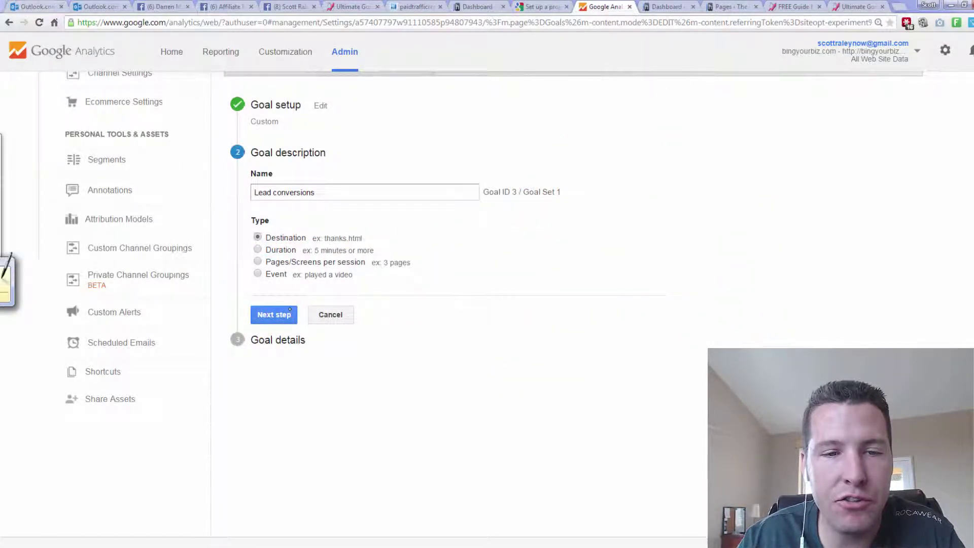
Step: Continue to the goal details and focus the Destination URL field
left_click(297, 313)
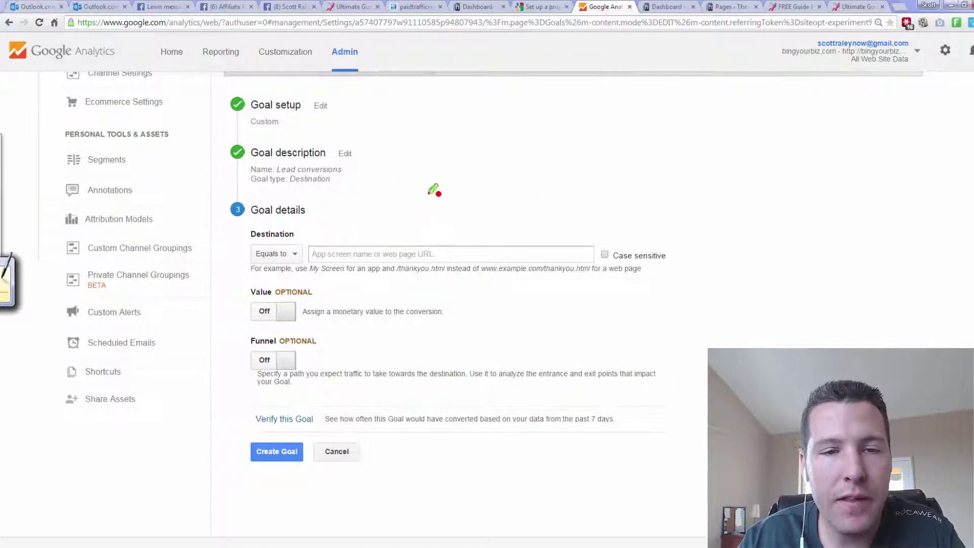
mouse_move(433, 190)
left_mouse_down()
mouse_move(202, 214)
mouse_move(473, 156)
left_mouse_up()
key("Escape")
left_click(408, 255)
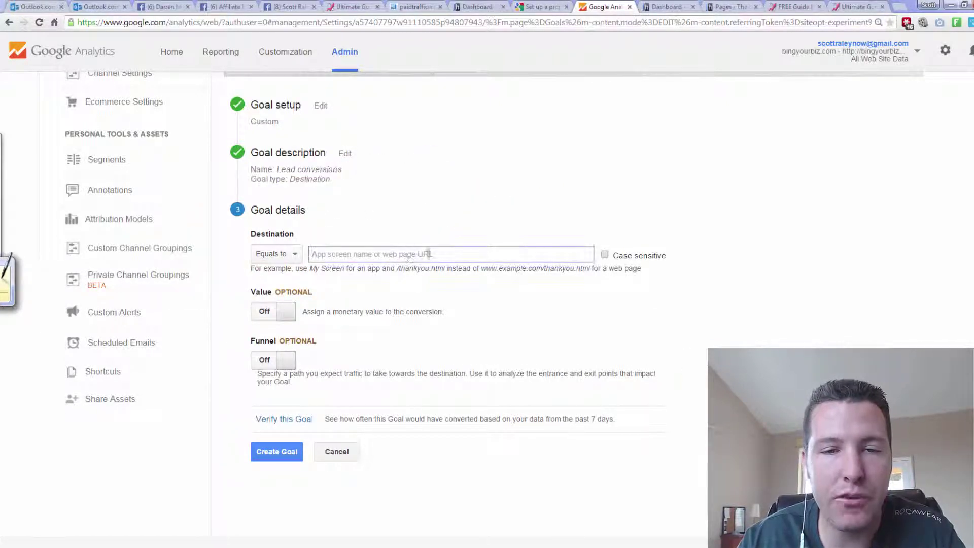
key("ctrl+t")
type("7 b")
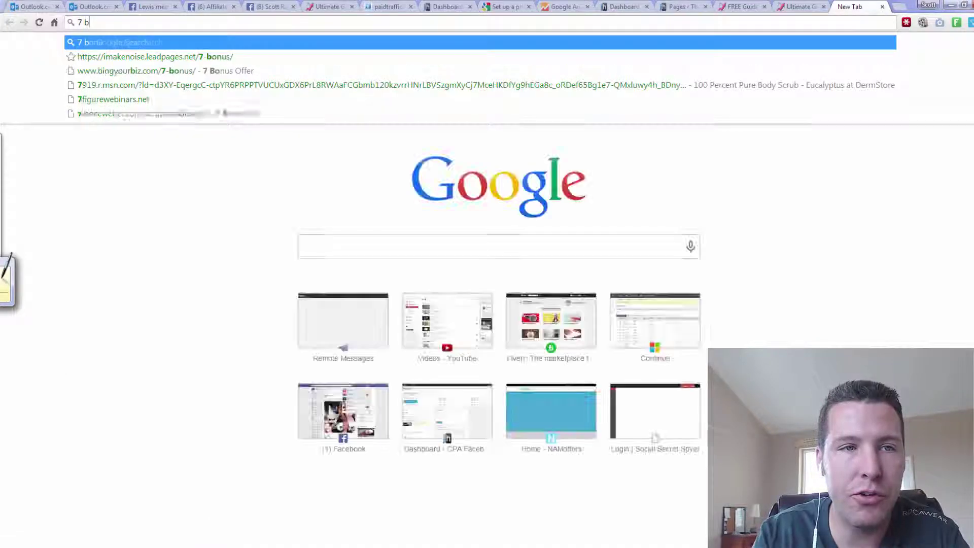
type("onu")
left_click(257, 73)
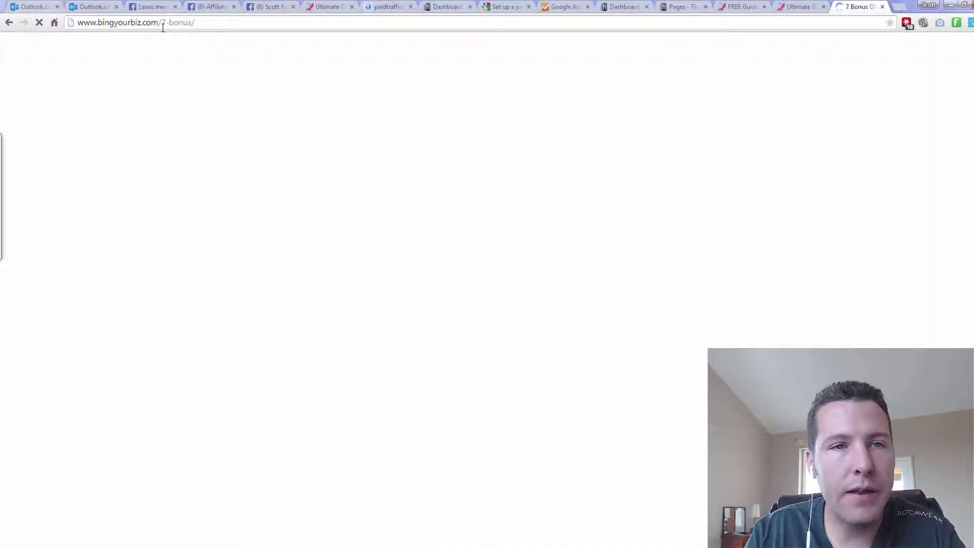
left_click_drag(161, 22, 253, 22)
key("ctrl+c")
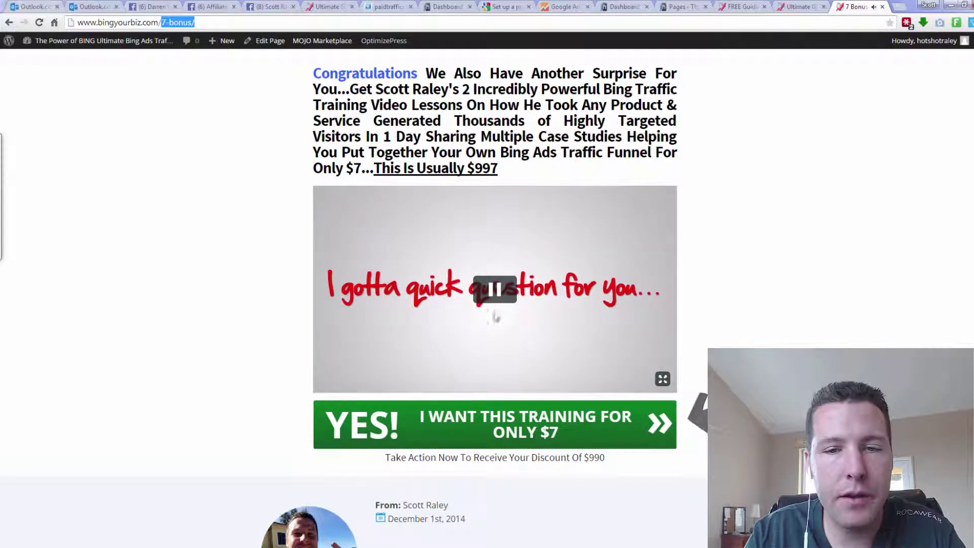
left_click(492, 311)
left_click(489, 303)
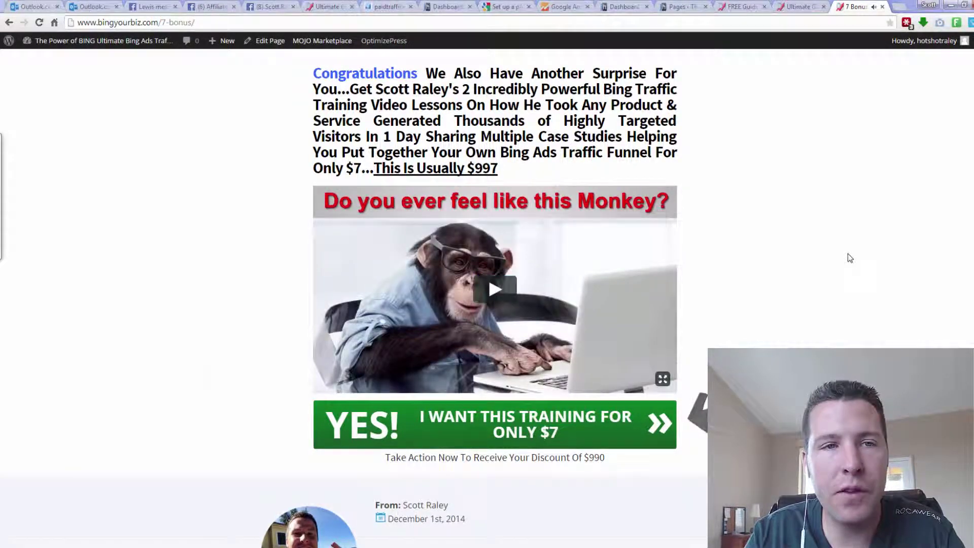
key("ctrl+w")
Step: Paste the destination path and prefix it with '/' so it reads /7-bonus/
key("ctrl+v")
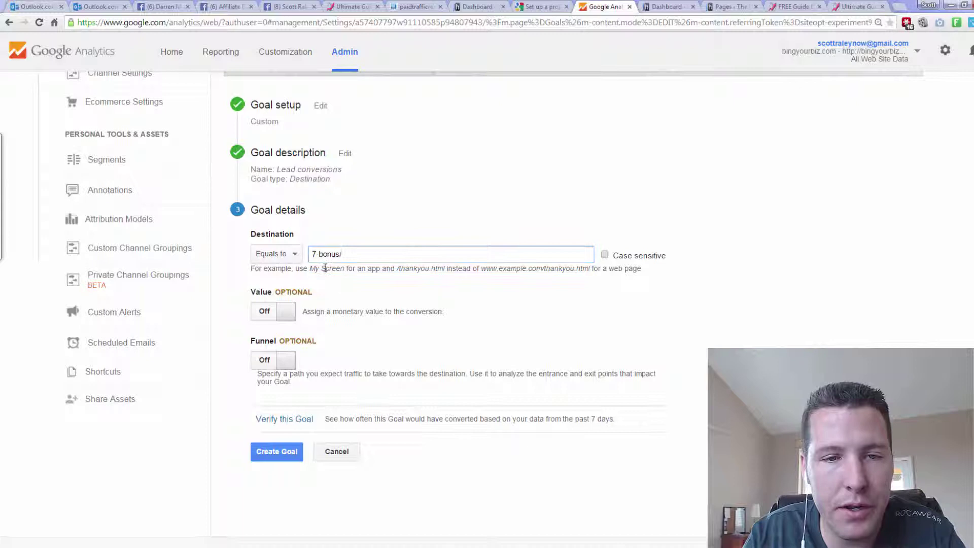
left_click(313, 254)
type("/")
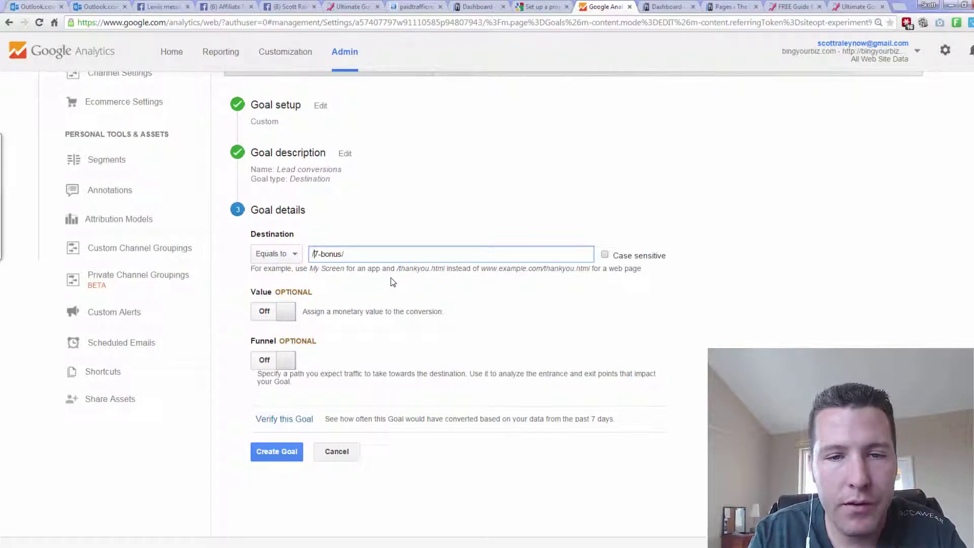
left_click(371, 273)
left_click(315, 255)
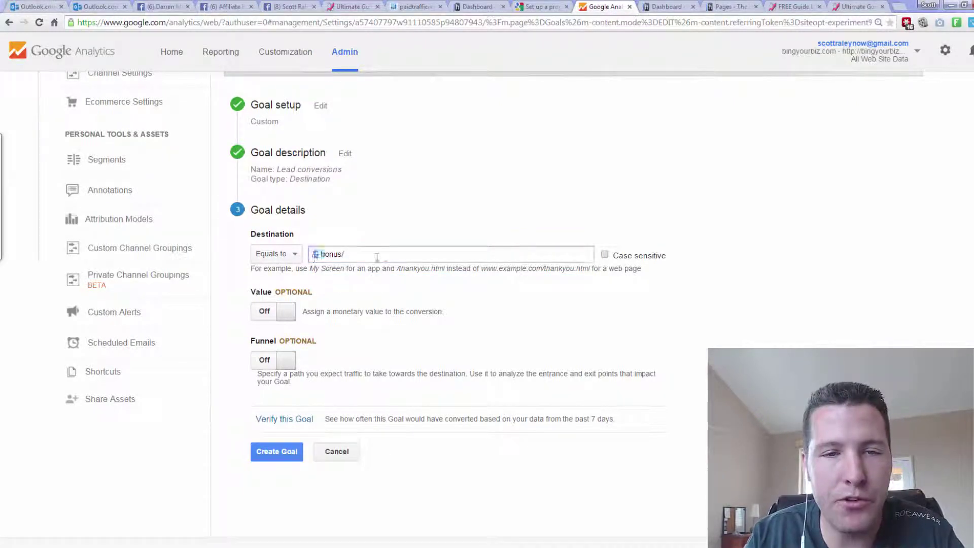
key("ctrl+a")
left_click(313, 255)
left_click_drag(313, 255, 407, 256)
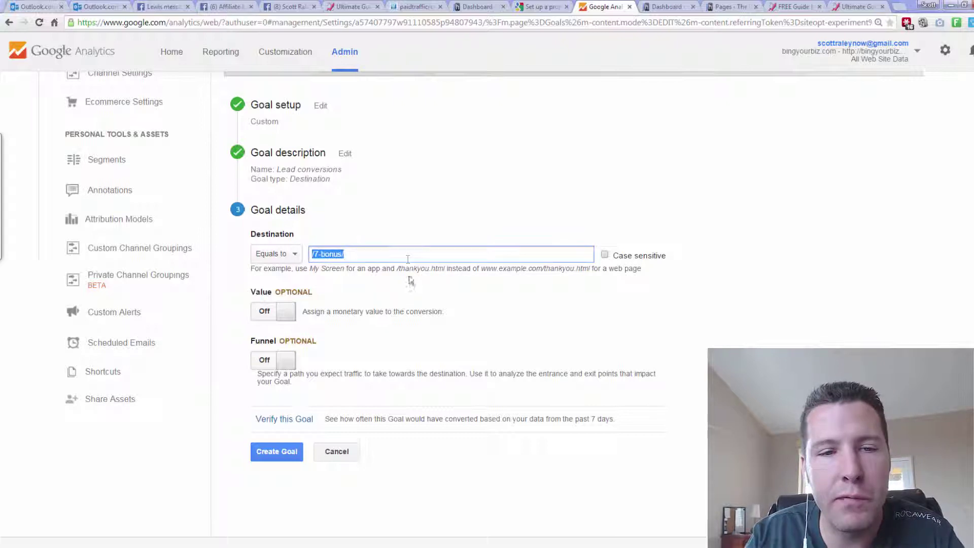
left_click(353, 279)
left_click_drag(313, 252, 413, 258)
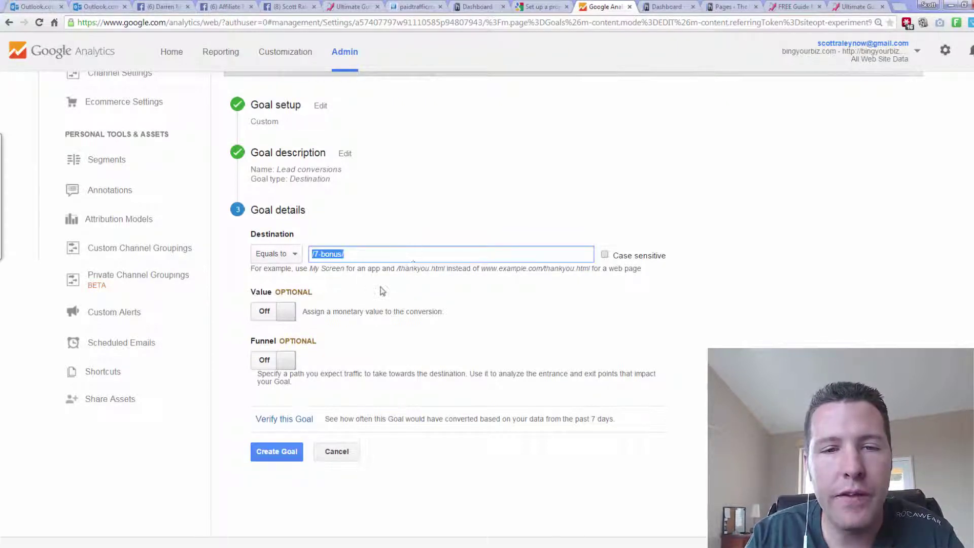
left_click(436, 179)
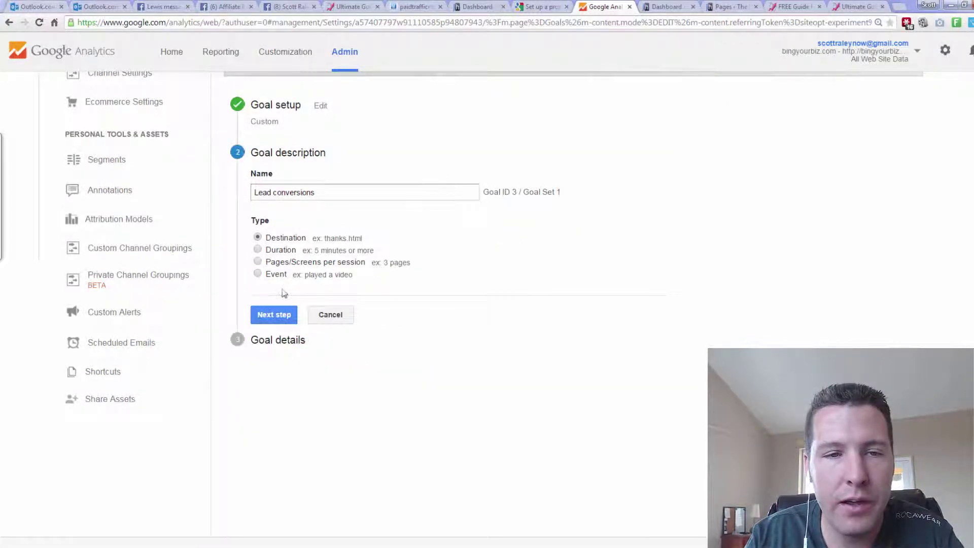
left_click(274, 313)
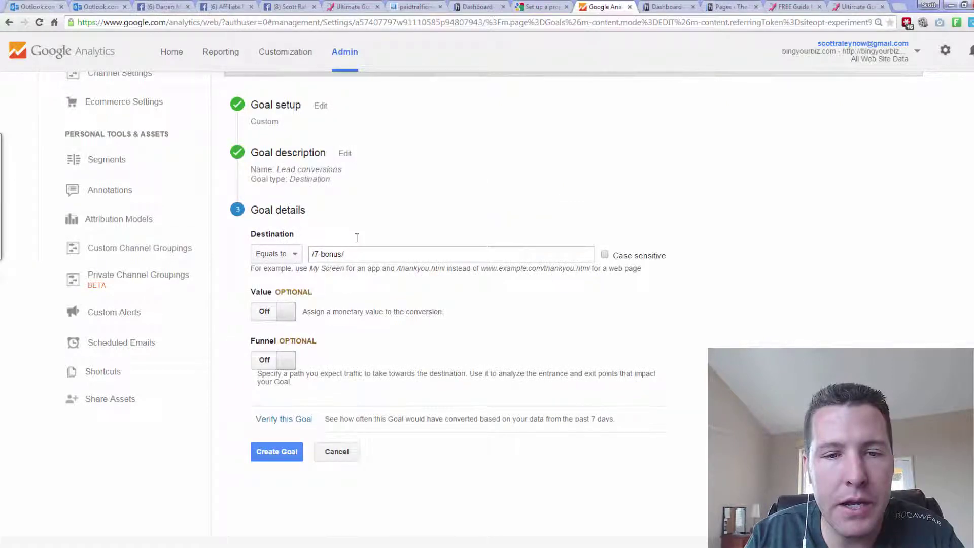
left_click_drag(357, 258, 305, 256)
left_click(406, 310)
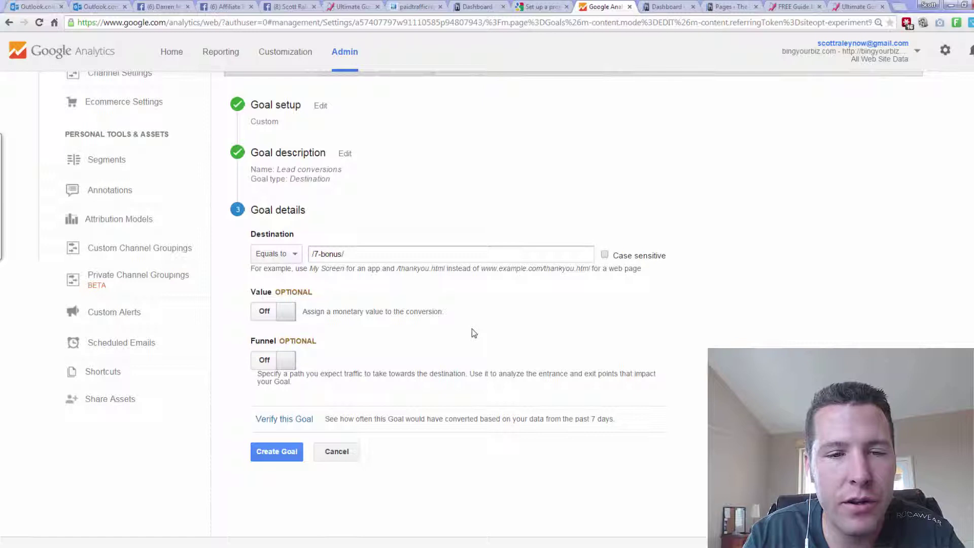
Step: Leave the goal value off and save the Lead conversions goal
left_click(277, 314)
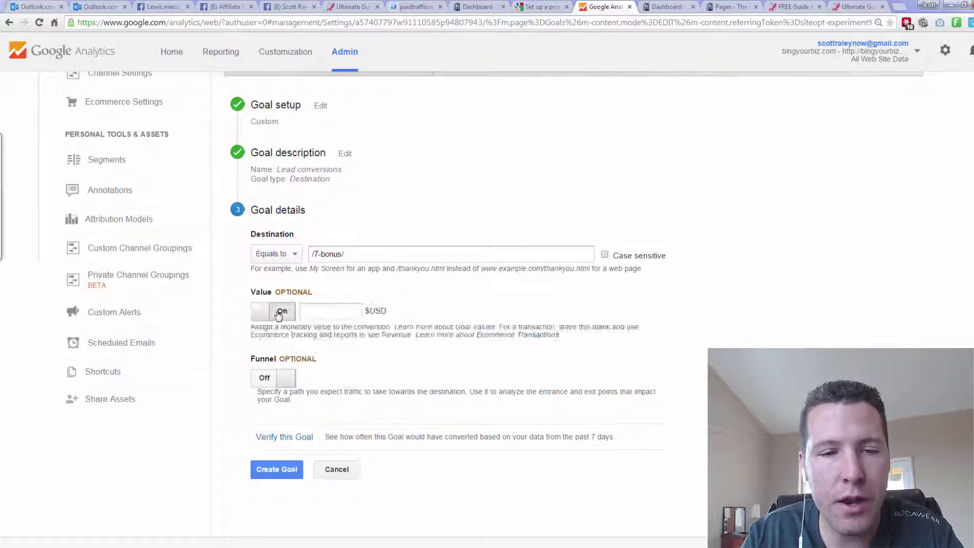
left_click(278, 312)
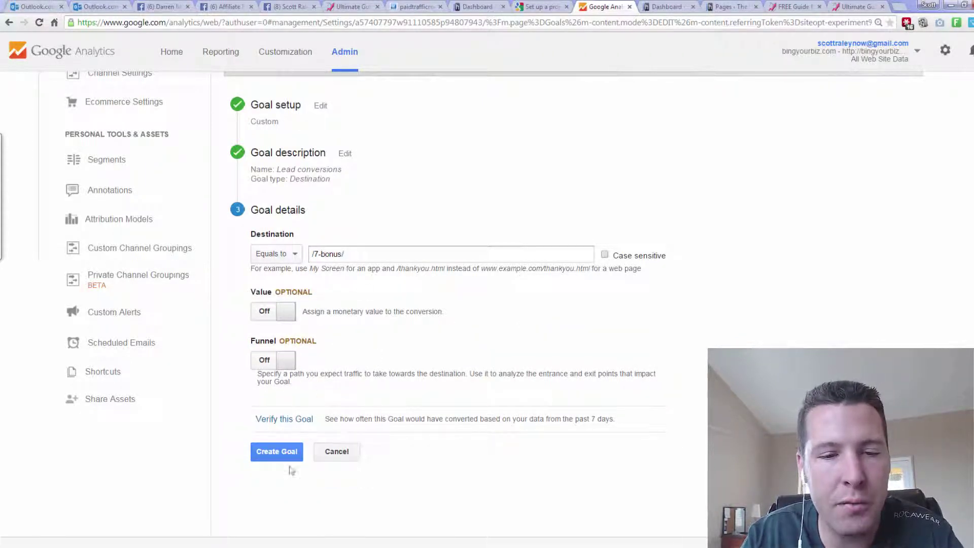
left_click(283, 454)
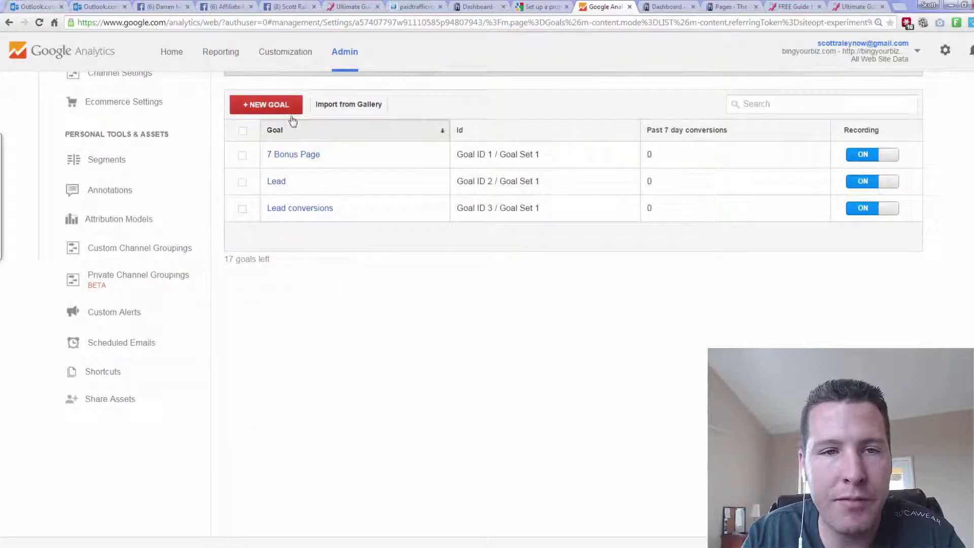
Step: Return to All Experiments and open the Lead Capture Page conversions draft
scroll(357, 265, "up", 5)
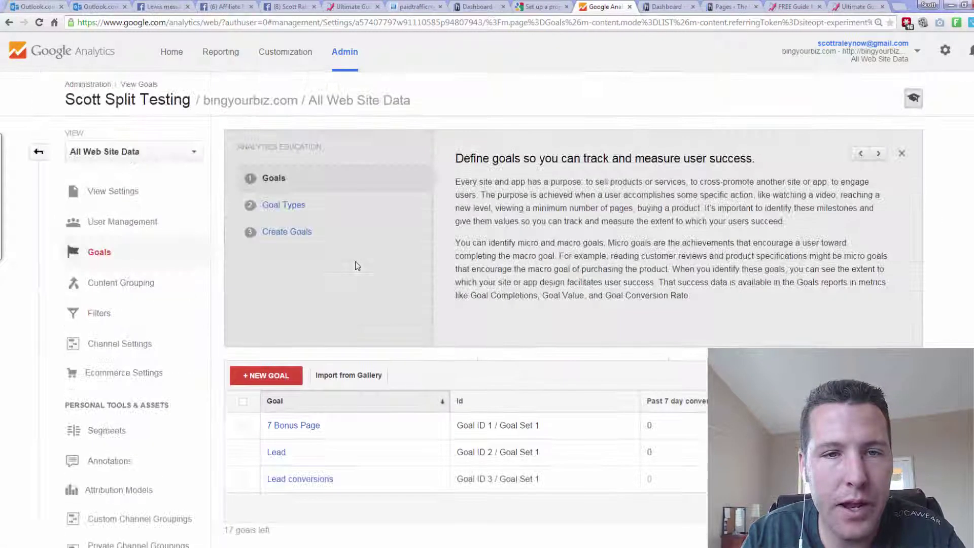
scroll(357, 266, "down", 2)
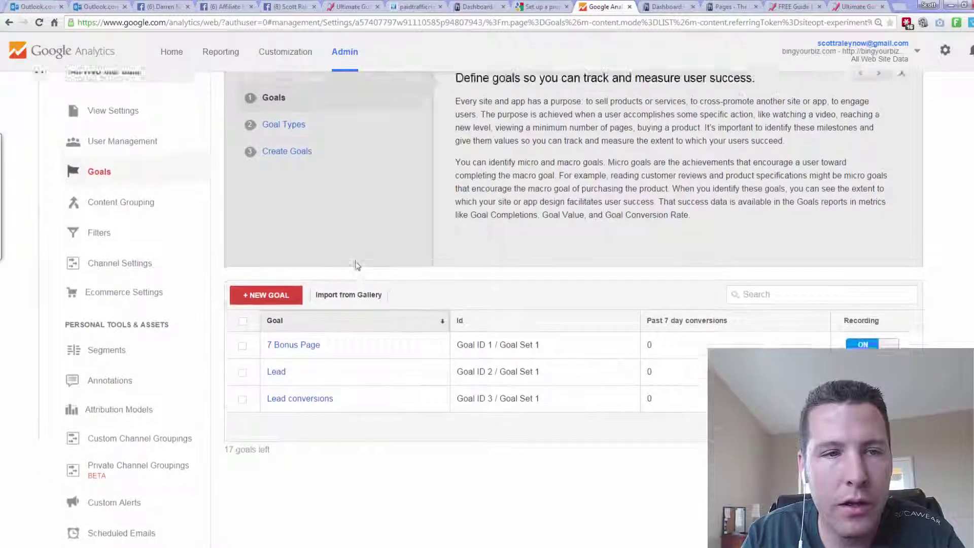
scroll(357, 265, "up", 2)
scroll(357, 265, "down", 1)
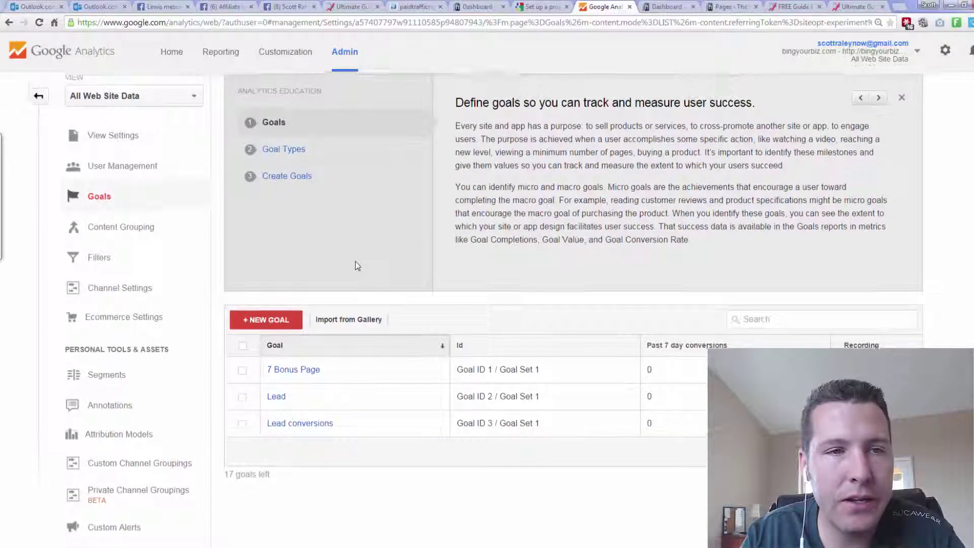
scroll(357, 265, "up", 1)
left_click(225, 55)
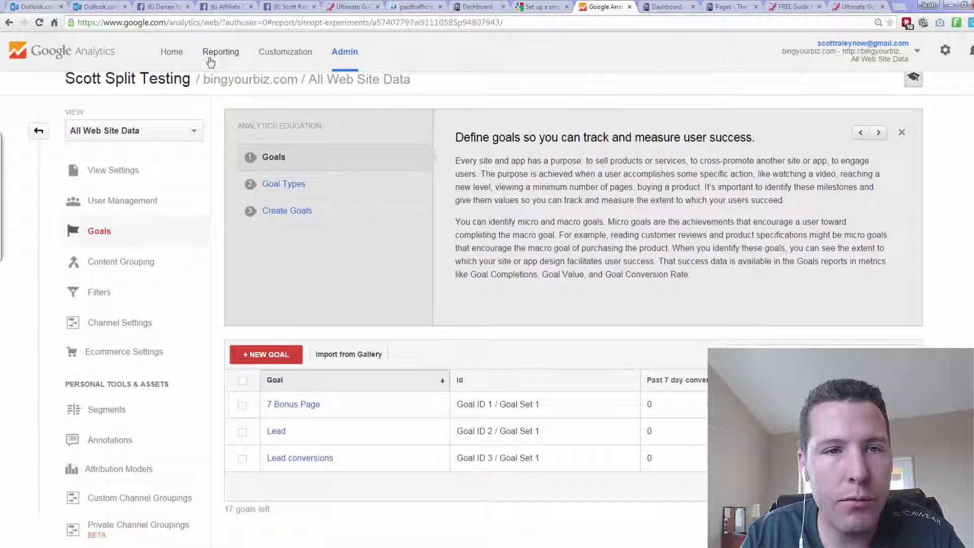
scroll(93, 319, "down", 1)
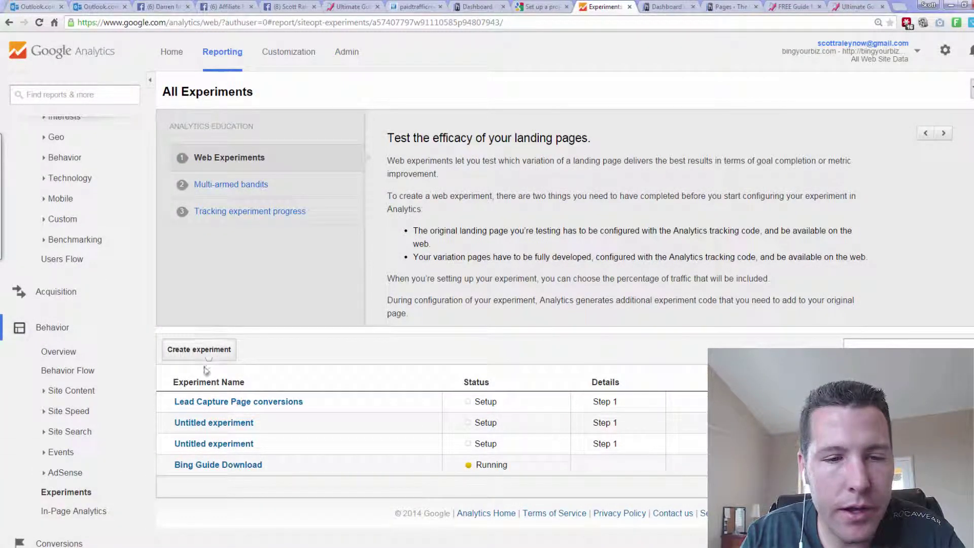
left_click(203, 402)
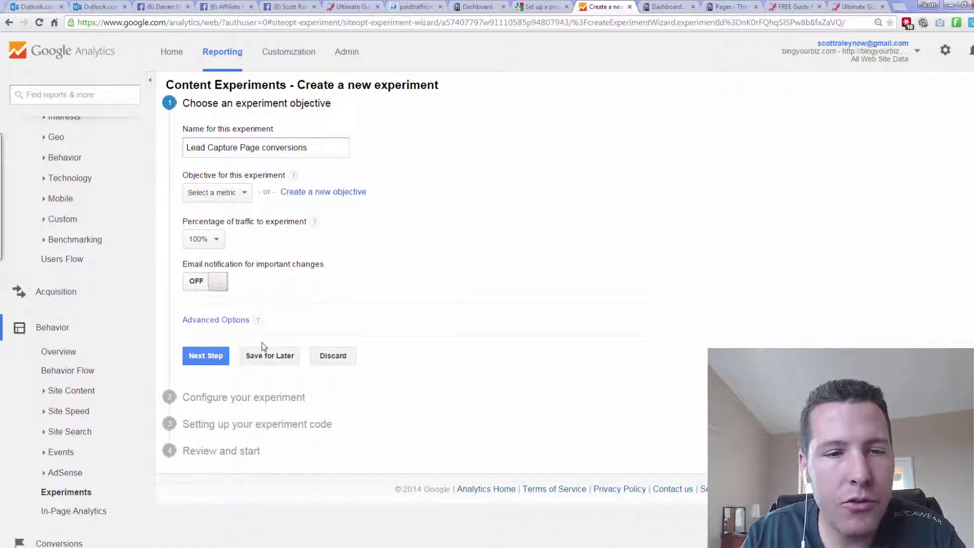
Step: Set the experiment objective to the Lead conversions goal from Goal Set 1
left_click(226, 198)
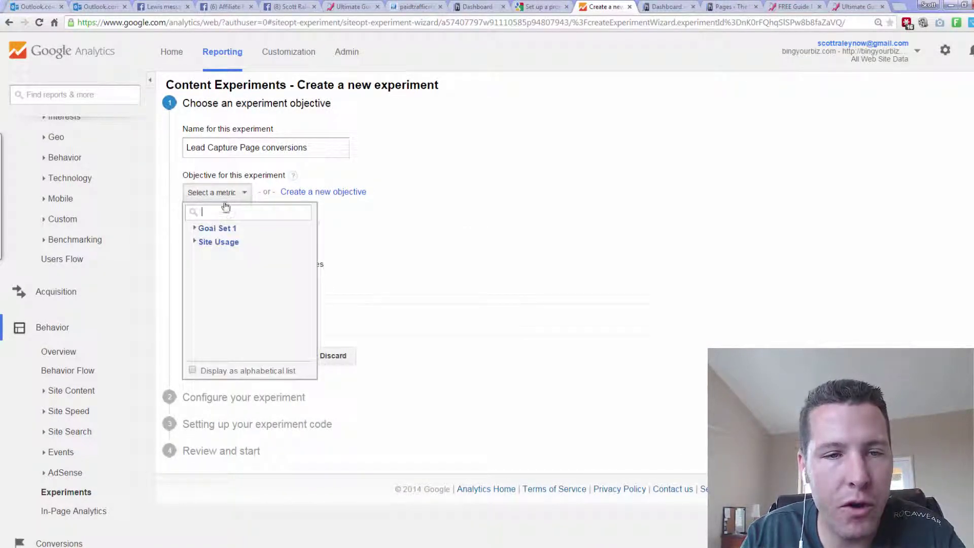
left_click(208, 228)
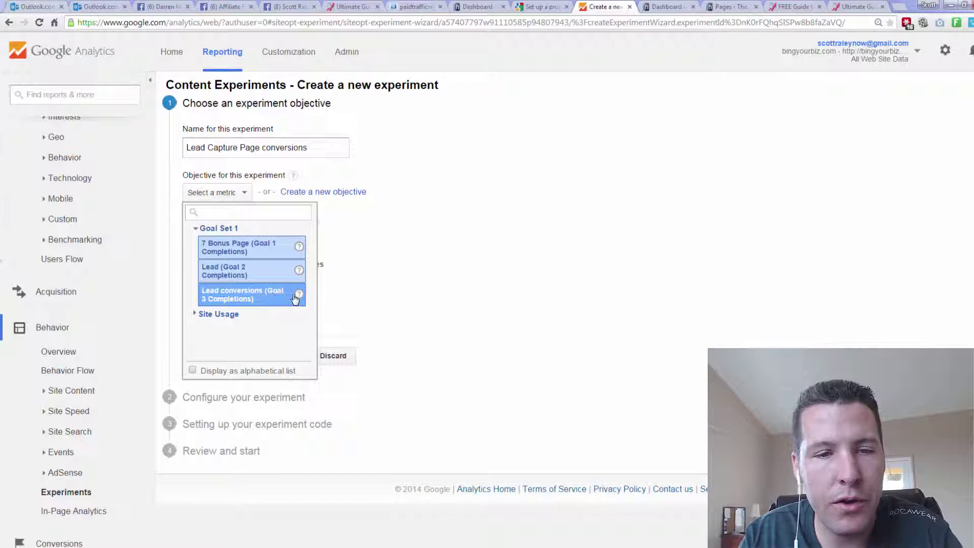
mouse_move(350, 222)
left_mouse_down()
mouse_move(322, 282)
mouse_move(281, 298)
mouse_move(305, 307)
left_mouse_up()
key("Escape")
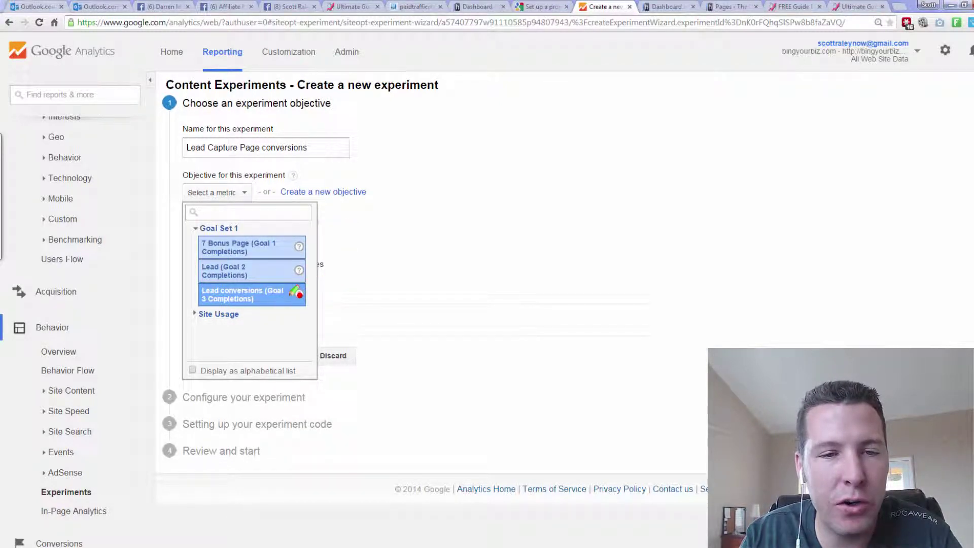
left_click(298, 293)
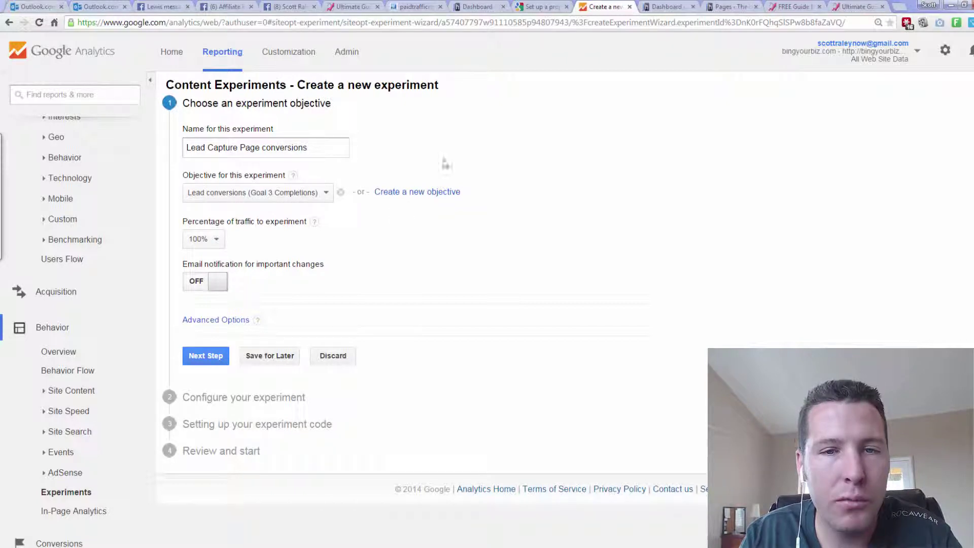
mouse_move(476, 142)
left_mouse_down()
mouse_move(527, 209)
mouse_move(351, 165)
mouse_move(359, 192)
mouse_move(509, 189)
left_mouse_up()
key("Escape")
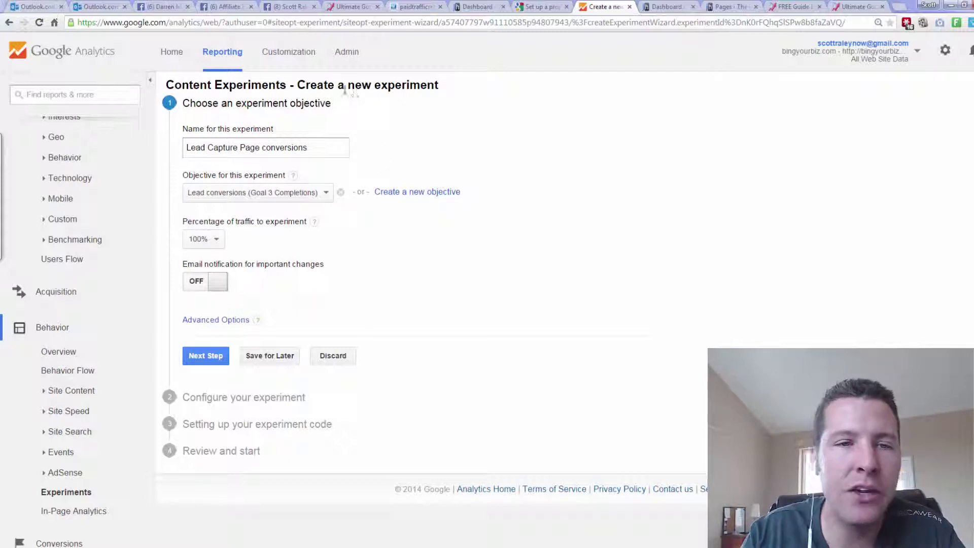
left_click_drag(297, 85, 417, 106)
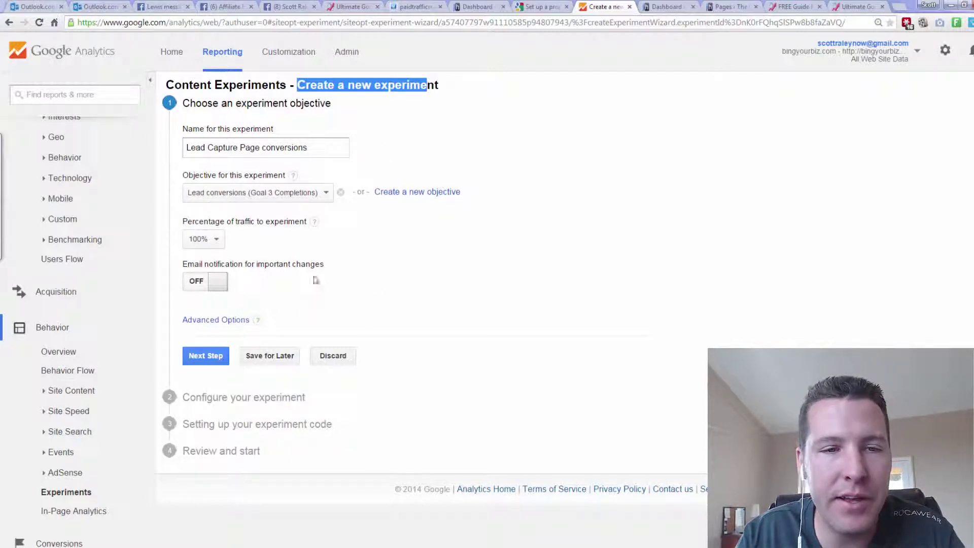
left_click(307, 290)
Step: Try 25%, 5% and 10% traffic, then keep 100% of traffic in the experiment
left_click(202, 240)
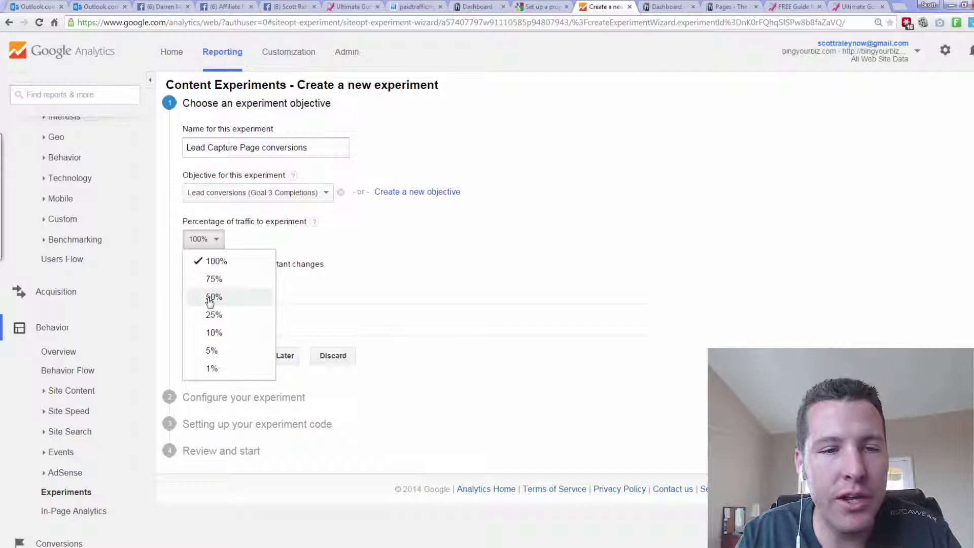
left_click(215, 319)
left_click(201, 239)
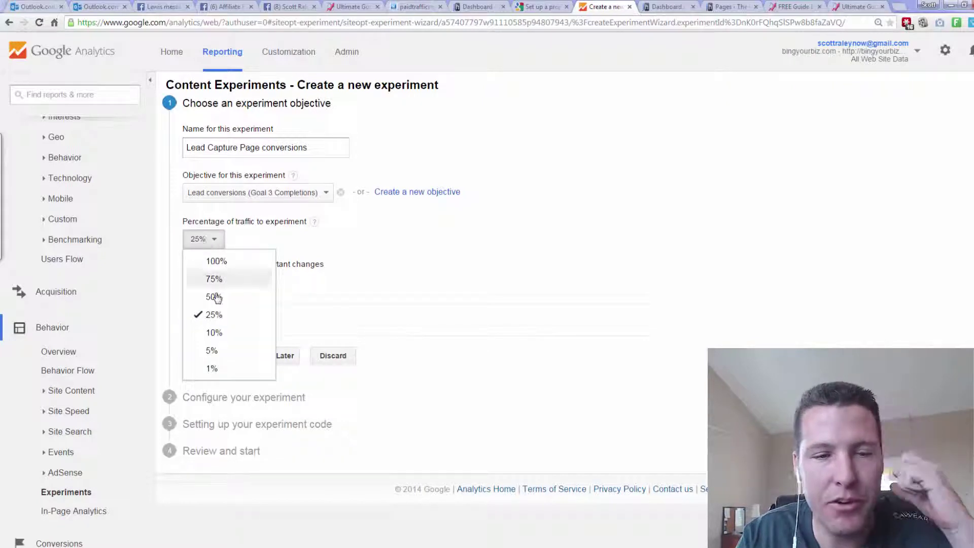
left_click(212, 349)
left_click(198, 238)
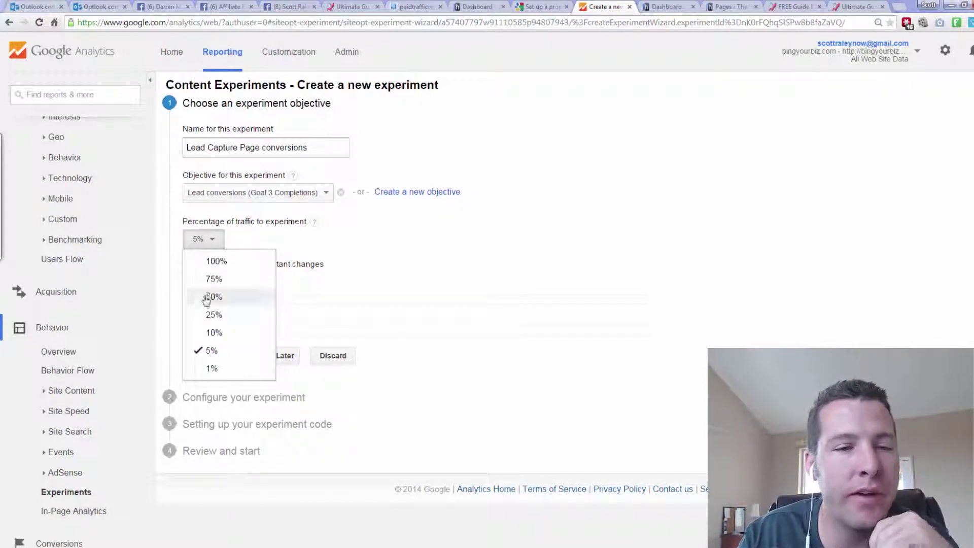
left_click(209, 333)
left_click(200, 242)
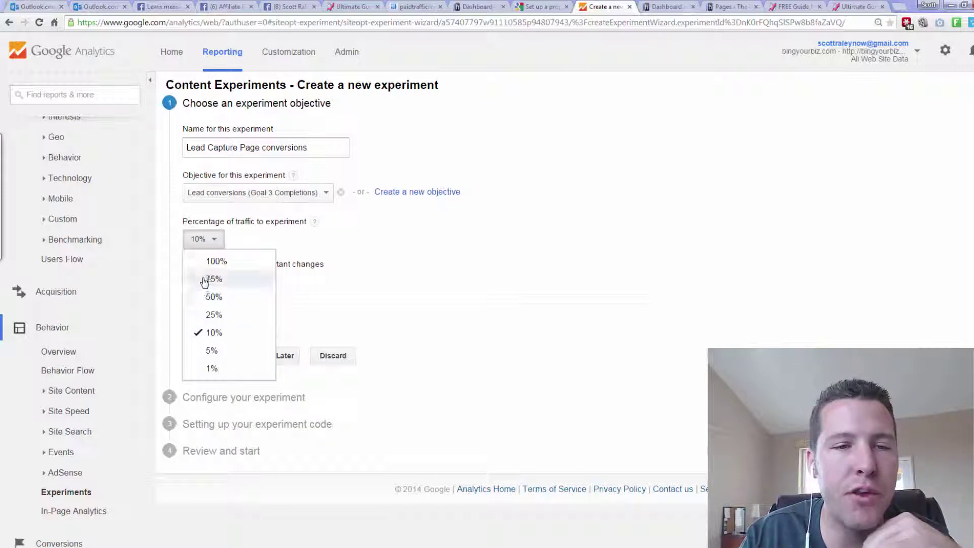
left_click(206, 264)
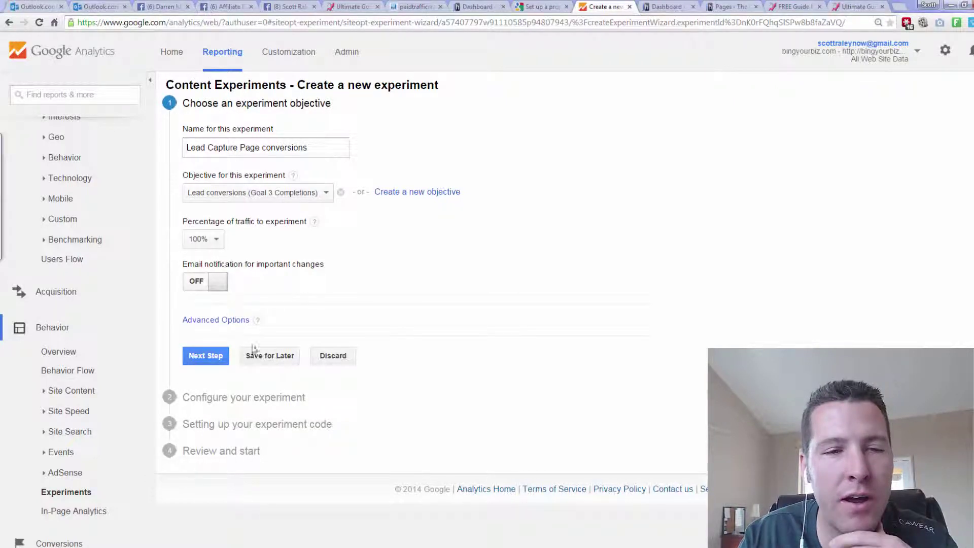
Step: Turn on email notifications, show advanced options, and proceed to configuration
left_click(217, 284)
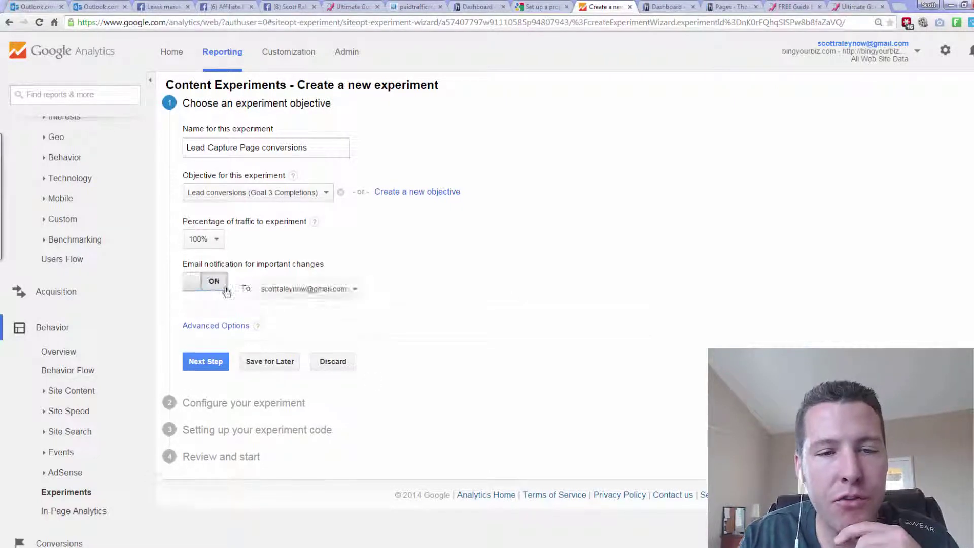
left_click(300, 288)
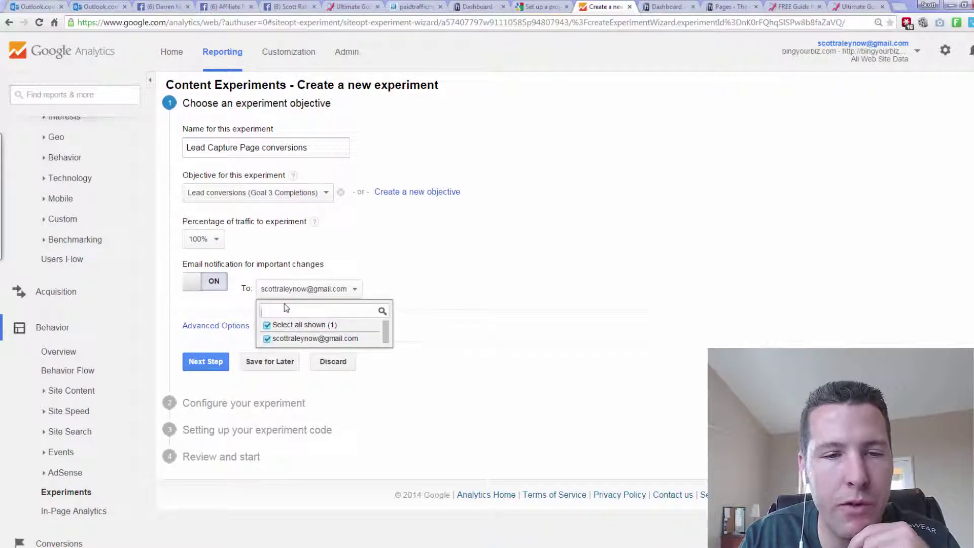
left_click(204, 327)
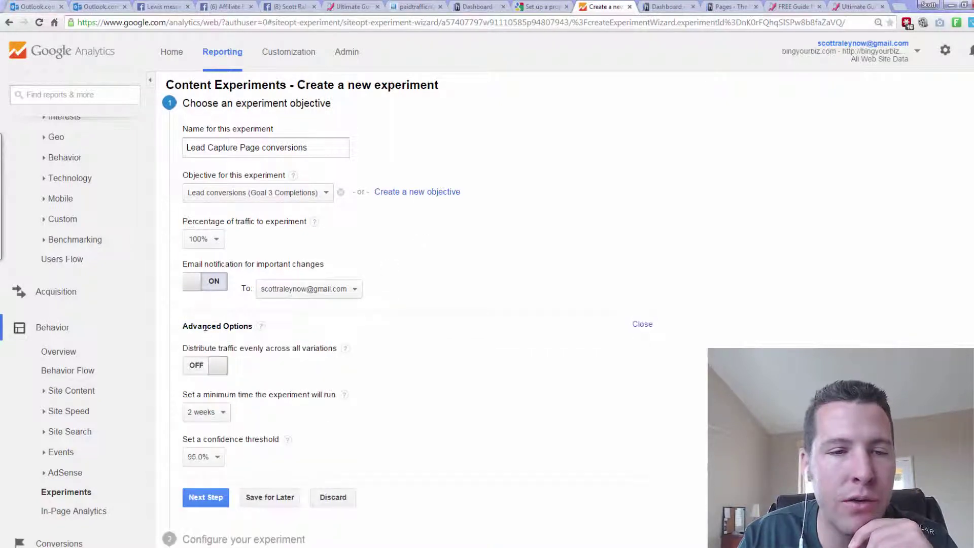
scroll(424, 369, "down", 3)
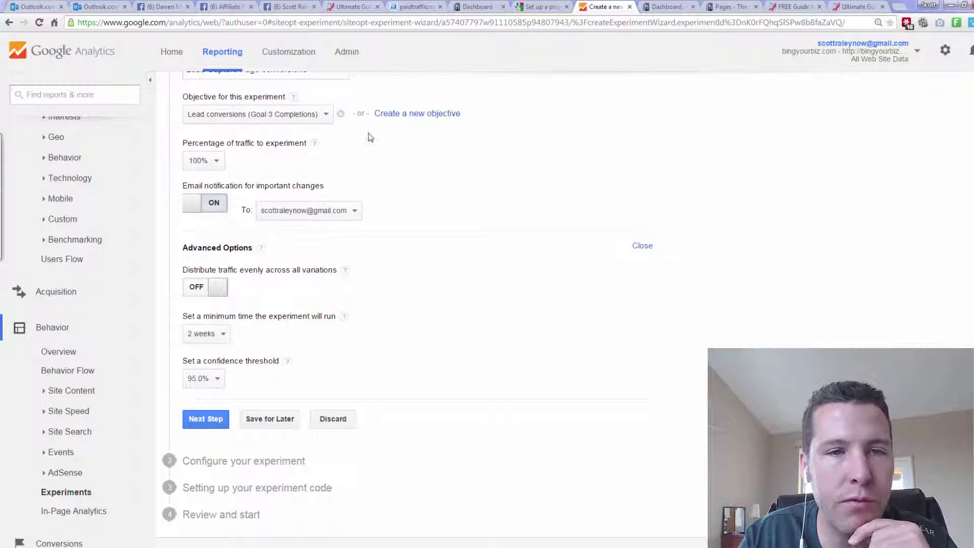
left_click(205, 427)
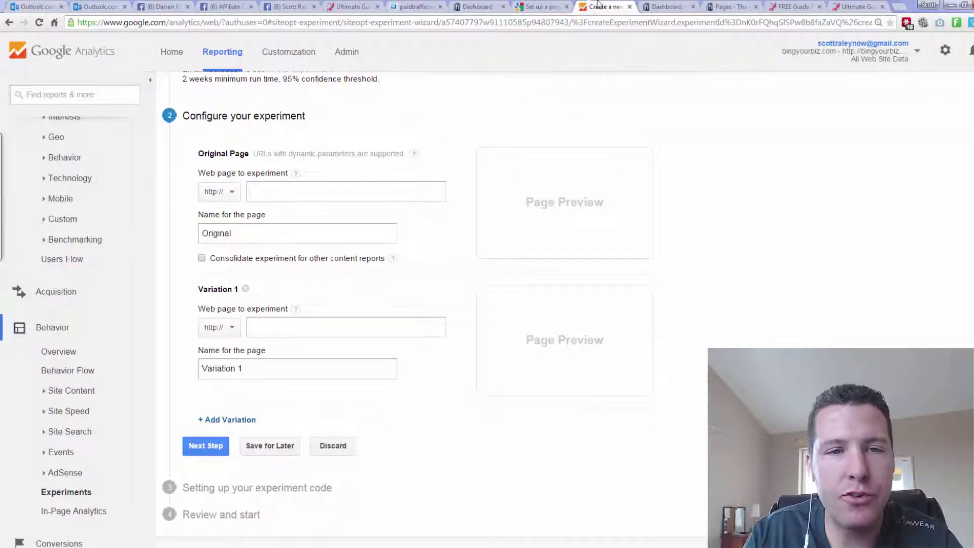
Step: Paste the free-guide-make-money-bing-ads page URL as the Original page
left_click(791, 5)
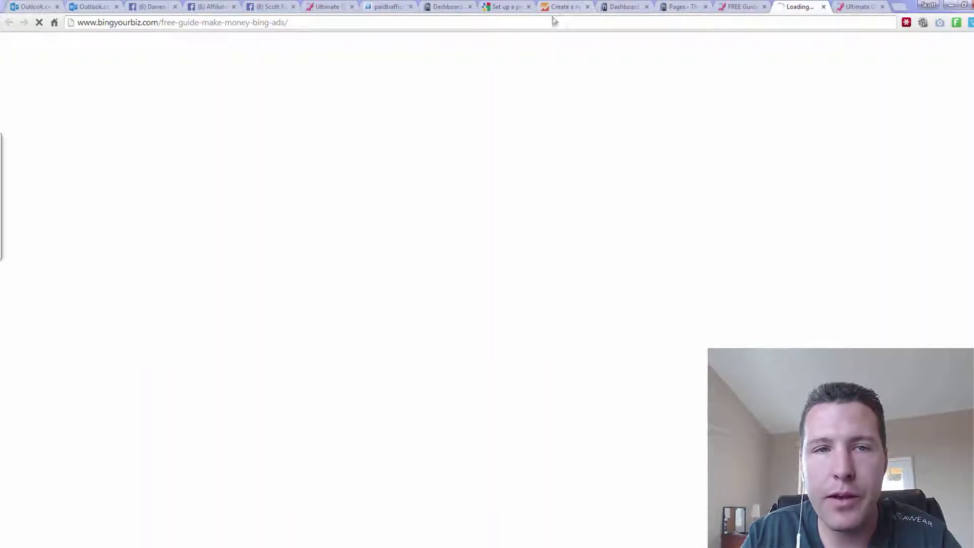
left_click(574, 23)
left_click(683, 6)
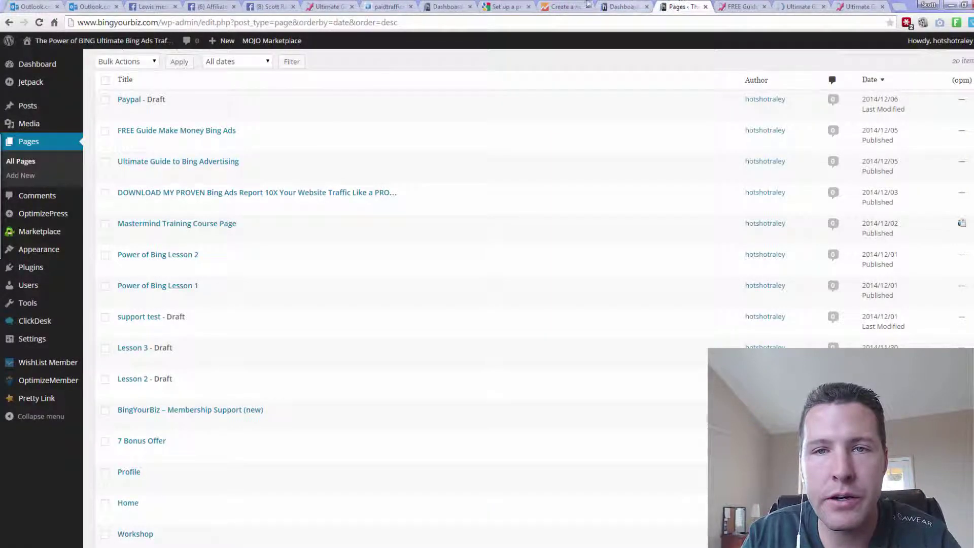
left_click_drag(556, 6, 727, 4)
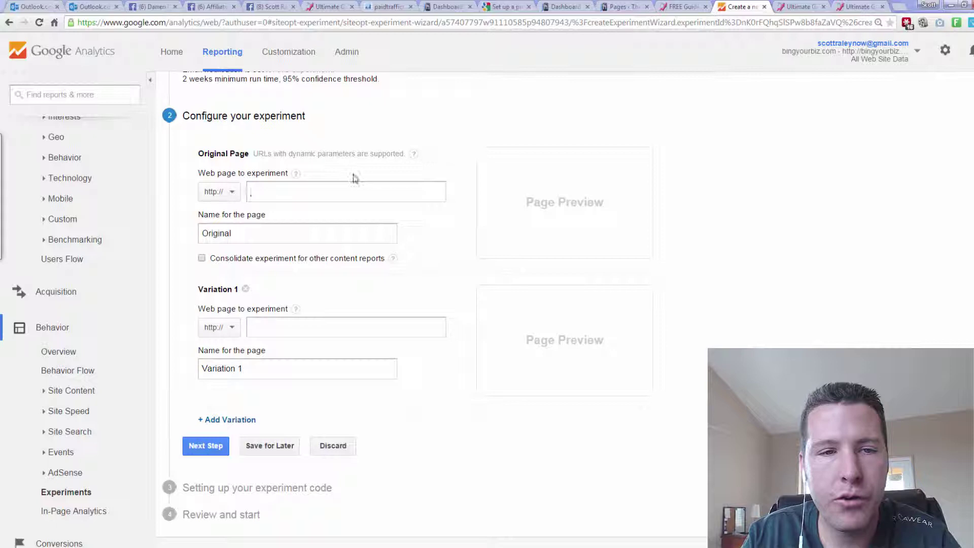
key("ctrl+v")
left_click(469, 256)
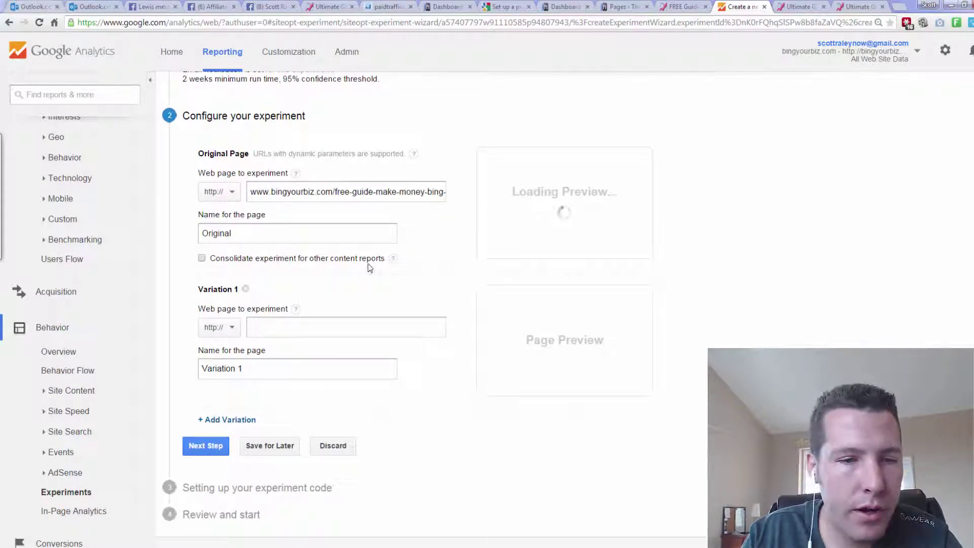
left_click_drag(233, 234, 192, 235)
left_click(177, 210)
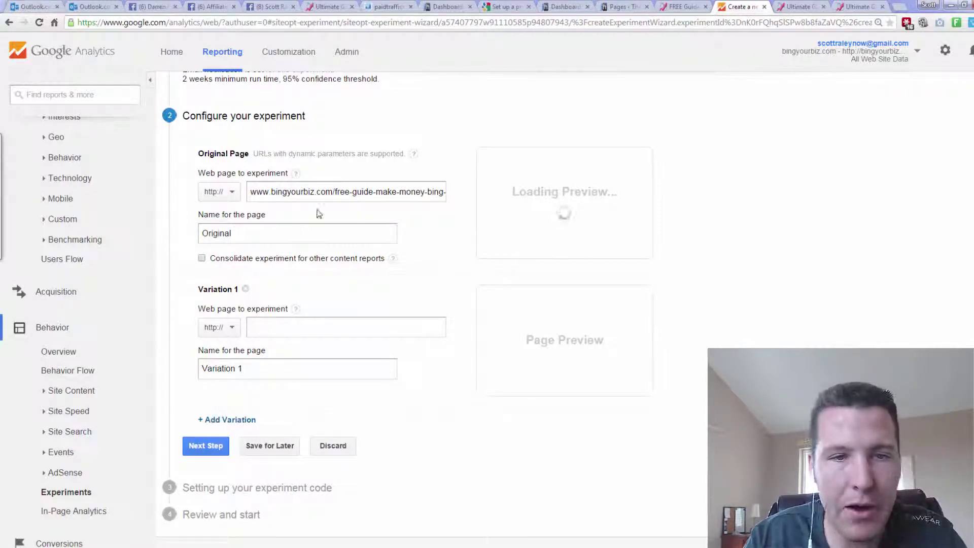
left_click_drag(254, 231, 193, 236)
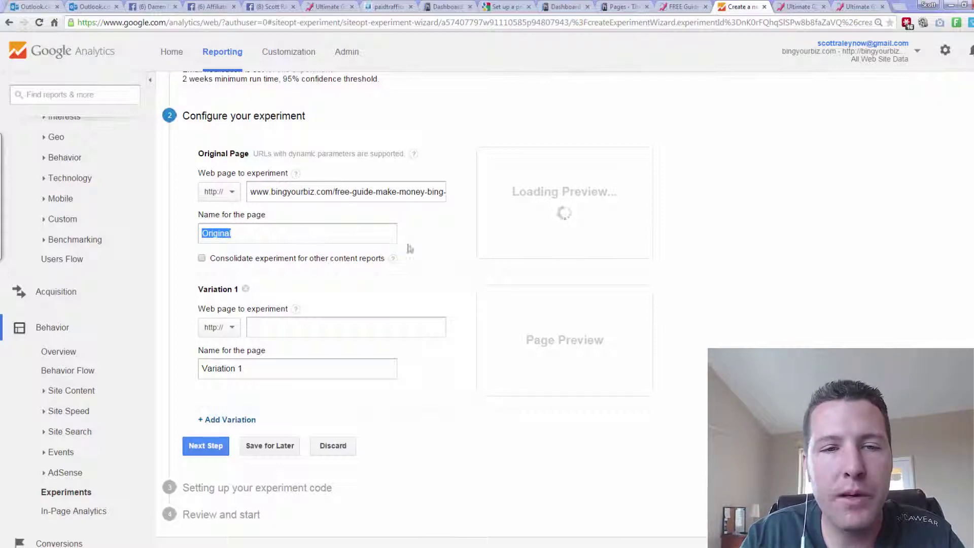
Step: Paste the ultimate-guide-to-bing-advertising page URL as Variation 1
left_click(857, 6)
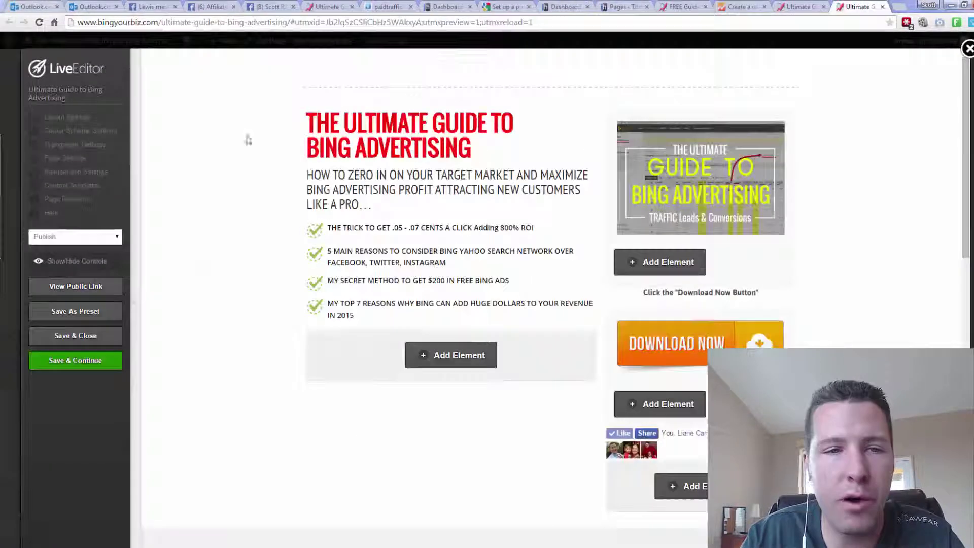
left_click(92, 287)
left_click(716, 26)
key("ctrl+c")
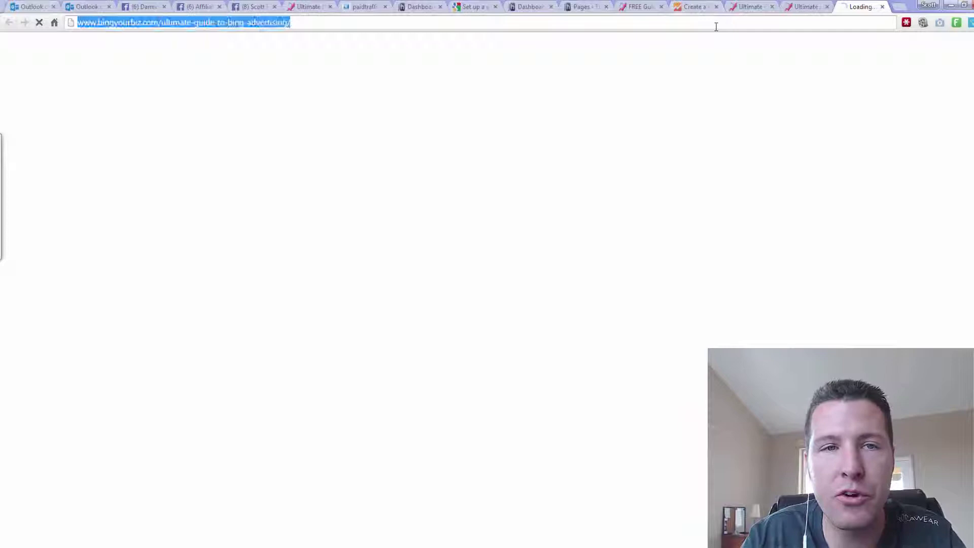
key("ctrl+w")
left_click(738, 7)
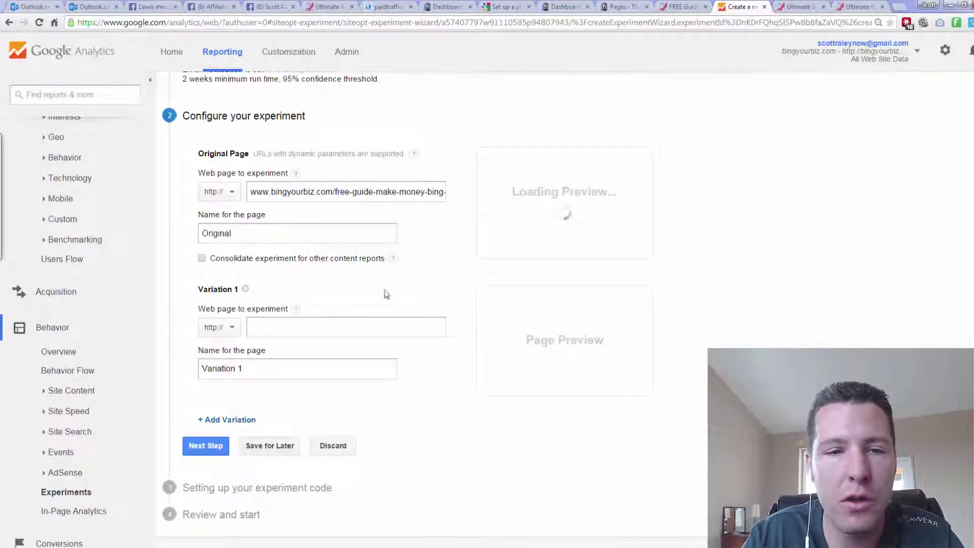
left_click(262, 326)
key("ctrl+v")
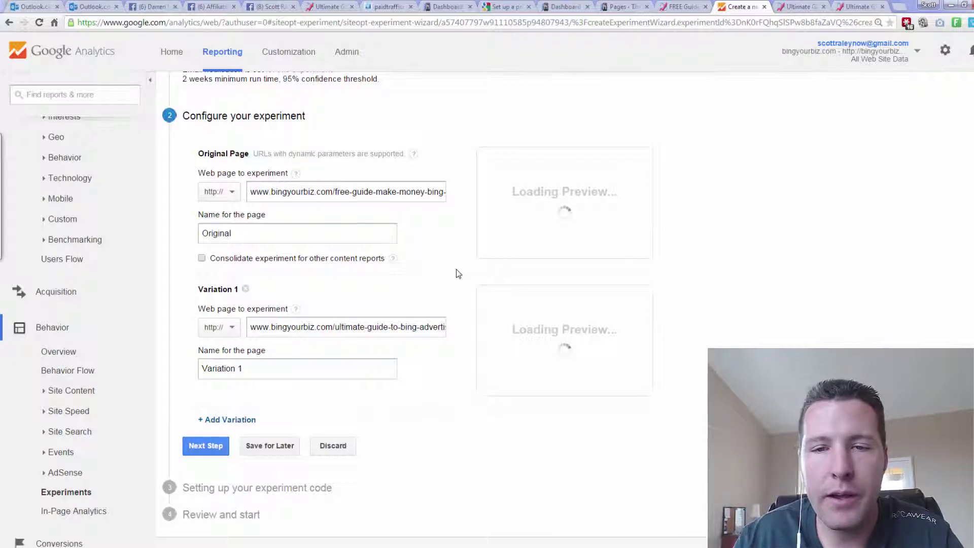
key("ctrl+shift+1")
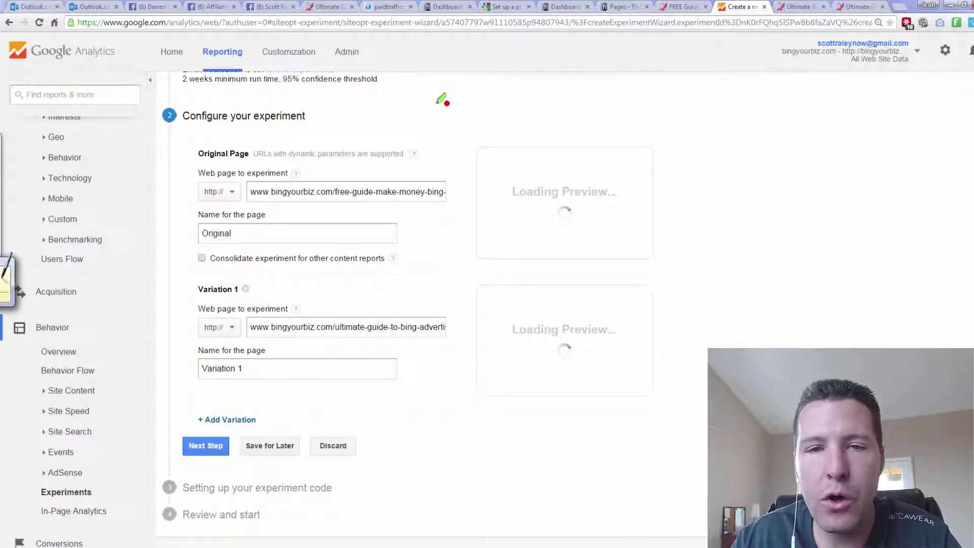
left_click_drag(435, 100, 440, 151)
left_click(455, 138)
left_click_drag(437, 78, 470, 146)
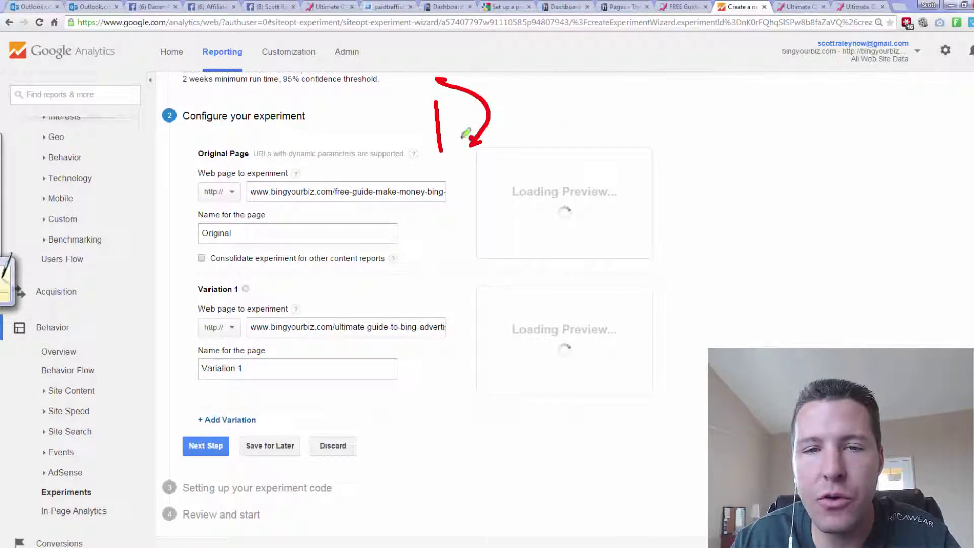
left_click_drag(537, 82, 529, 143)
mouse_move(536, 82)
left_mouse_down()
mouse_move(562, 139)
mouse_move(576, 104)
left_mouse_up()
mouse_move(565, 79)
left_mouse_down()
mouse_move(579, 136)
mouse_move(614, 120)
left_mouse_up()
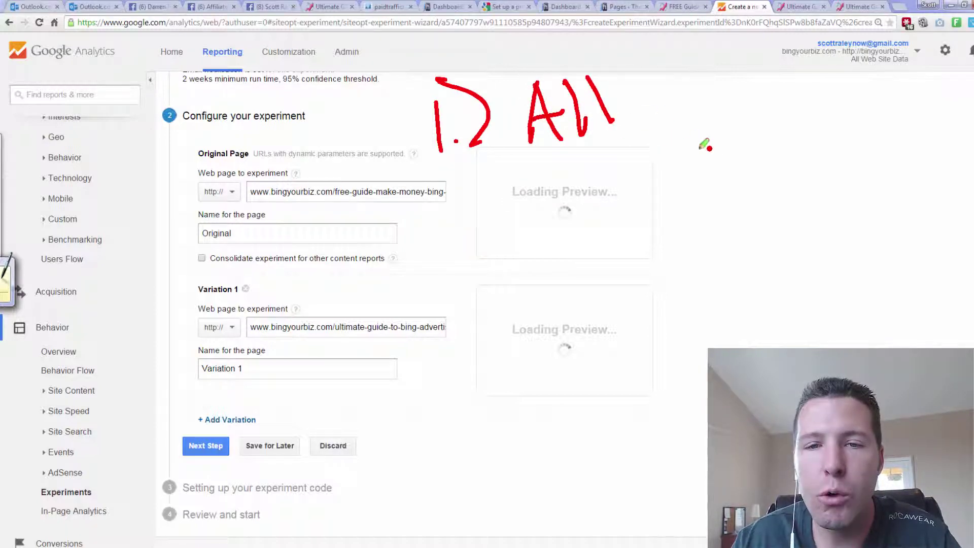
left_click_drag(683, 186, 697, 247)
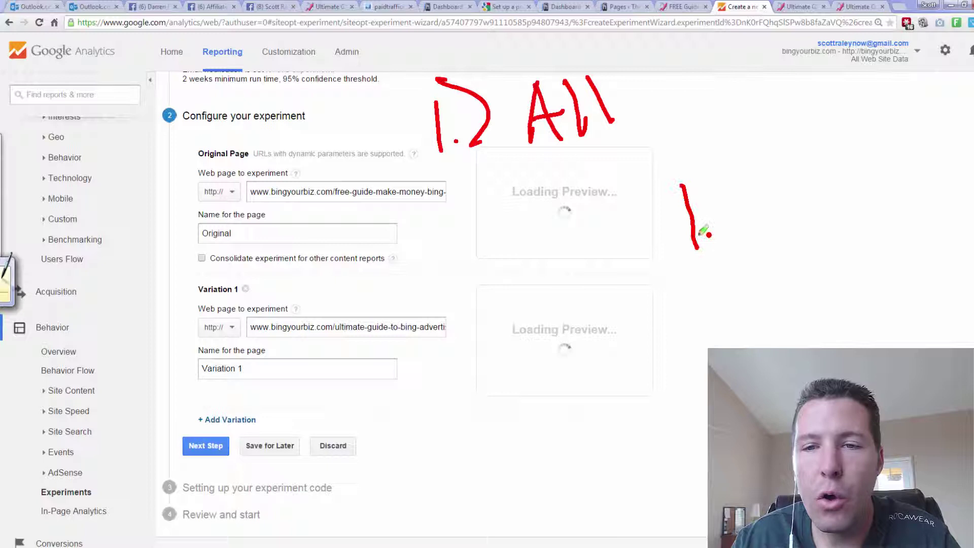
mouse_move(705, 168)
left_mouse_down()
mouse_move(743, 216)
mouse_move(731, 244)
left_mouse_up()
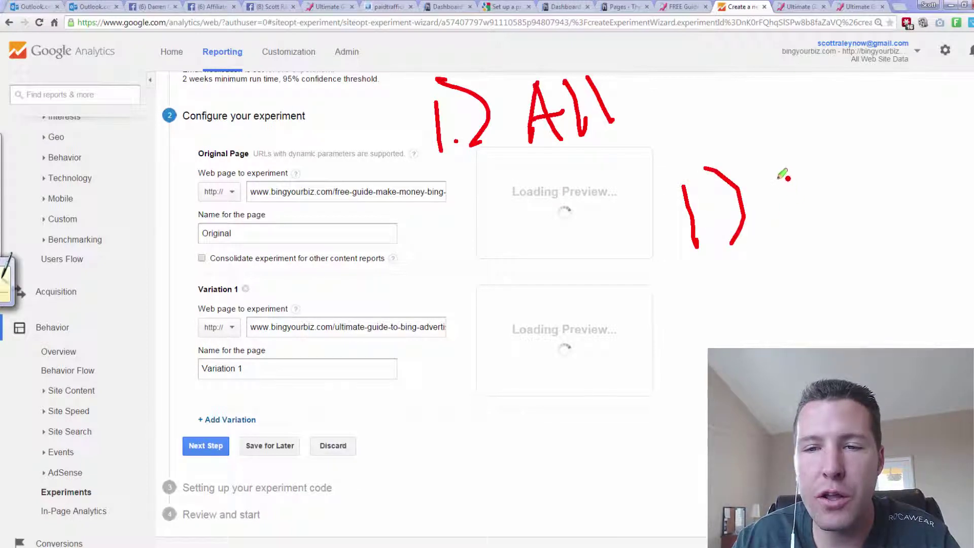
mouse_move(773, 157)
left_mouse_down()
mouse_move(815, 200)
mouse_move(844, 167)
mouse_move(893, 165)
mouse_move(868, 158)
mouse_move(906, 148)
left_mouse_up()
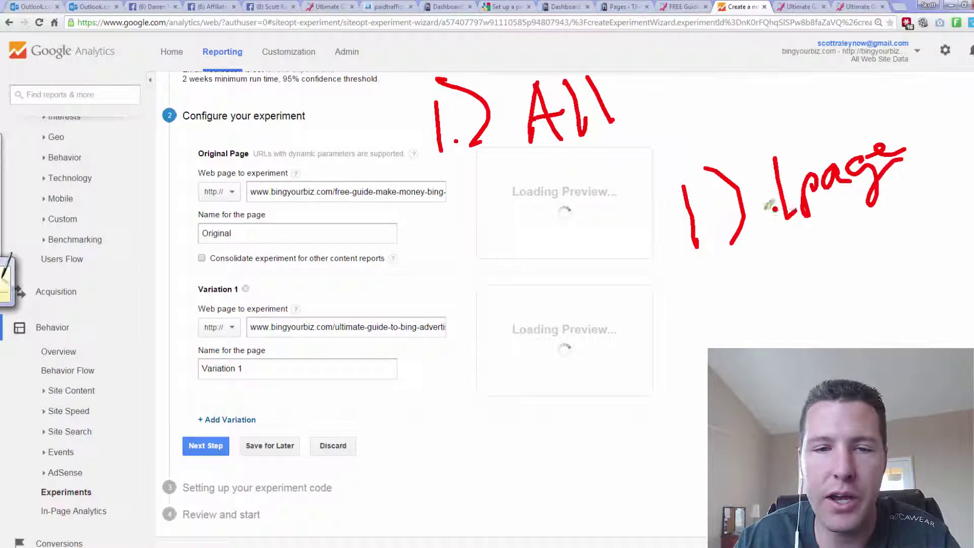
left_click_drag(203, 244, 268, 243)
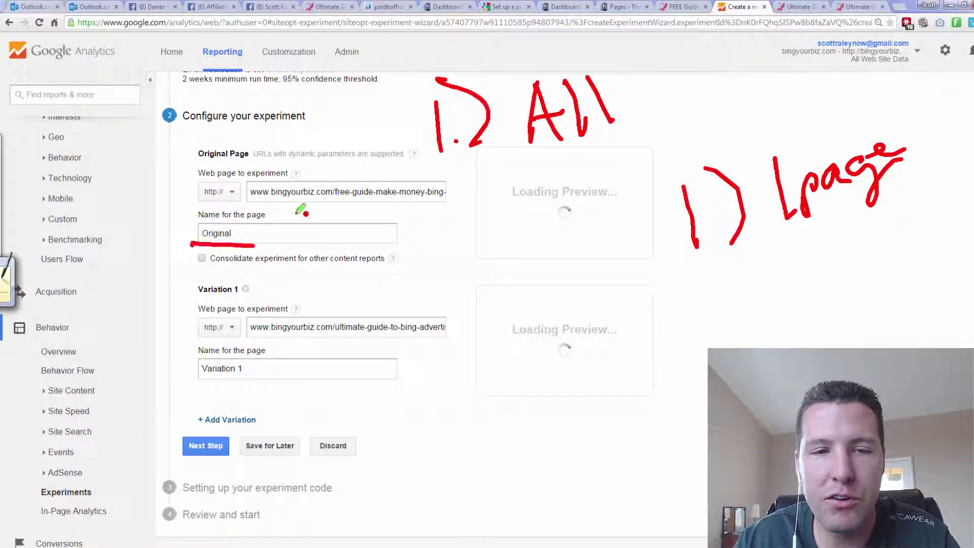
left_click_drag(249, 203, 462, 201)
key("Escape")
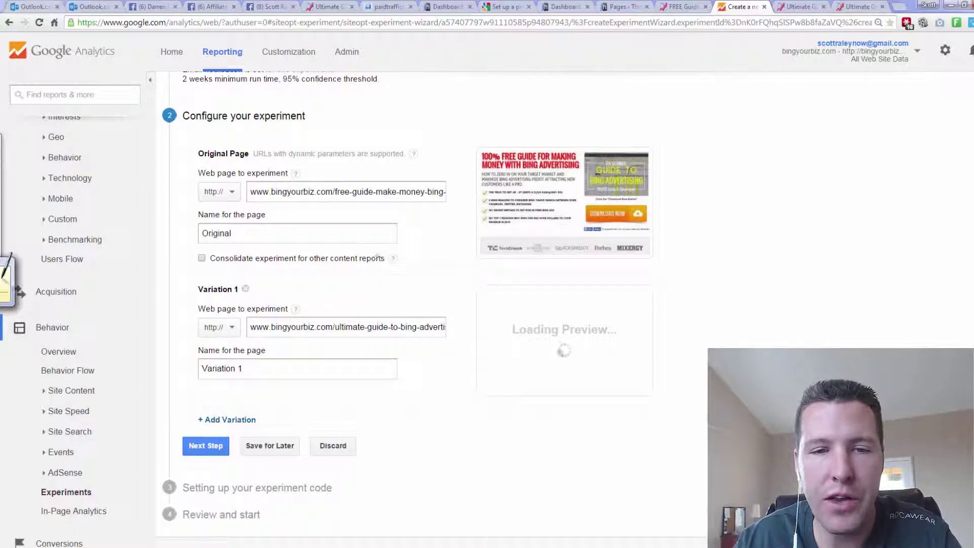
Step: Mark the Original preview and Variation 1 title in red, then clear the marks
mouse_move(609, 134)
left_mouse_down()
mouse_move(627, 226)
mouse_move(619, 335)
left_mouse_up()
key("Escape")
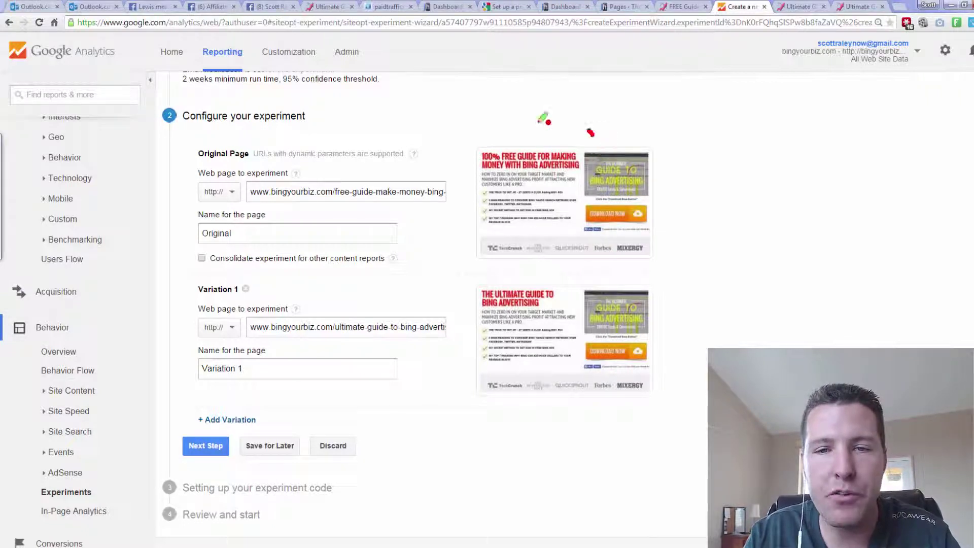
left_click_drag(542, 123, 591, 134)
mouse_move(538, 262)
left_mouse_down()
mouse_move(469, 284)
mouse_move(561, 268)
left_mouse_up()
key("Escape")
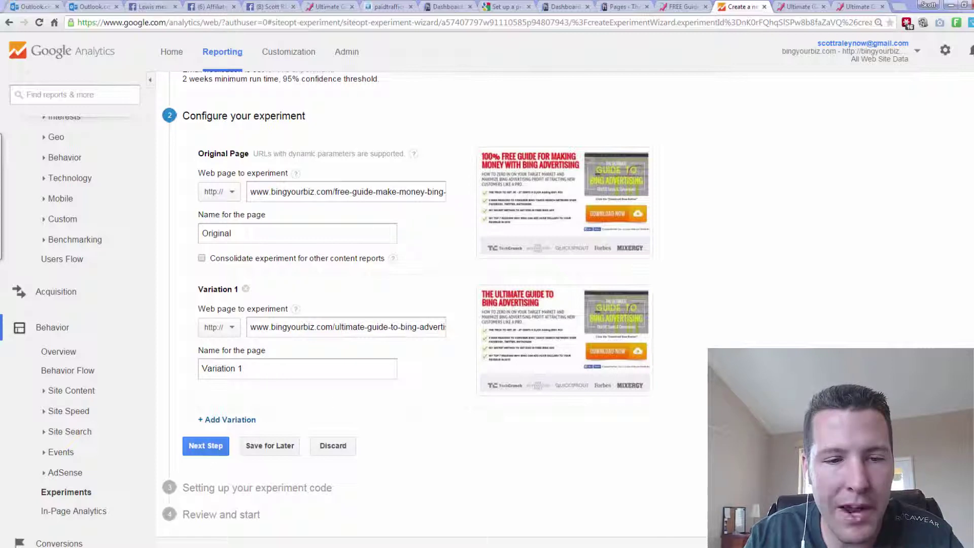
Step: Add a Variation 2, remove it again, and continue with only Original and Variation 1
left_click(226, 419)
scroll(370, 398, "down", 3)
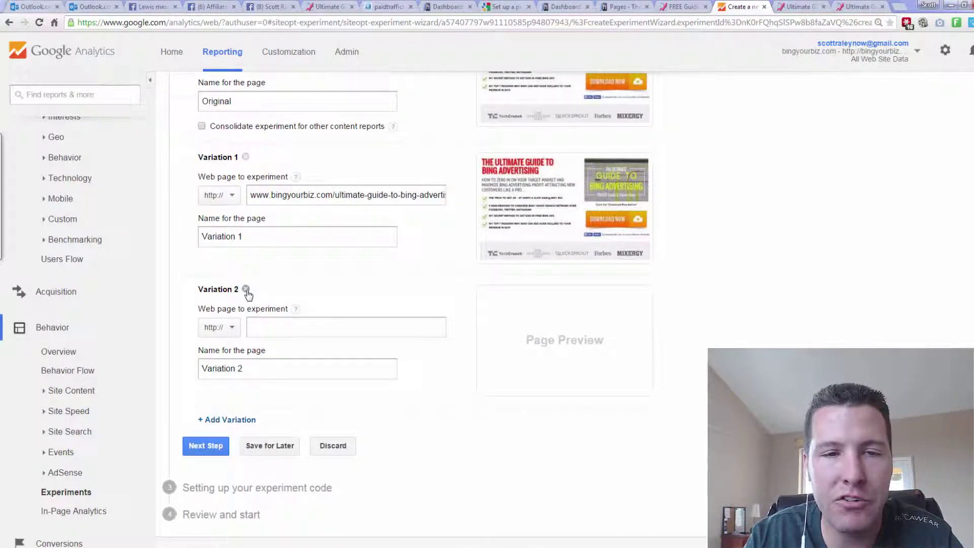
left_click(245, 289)
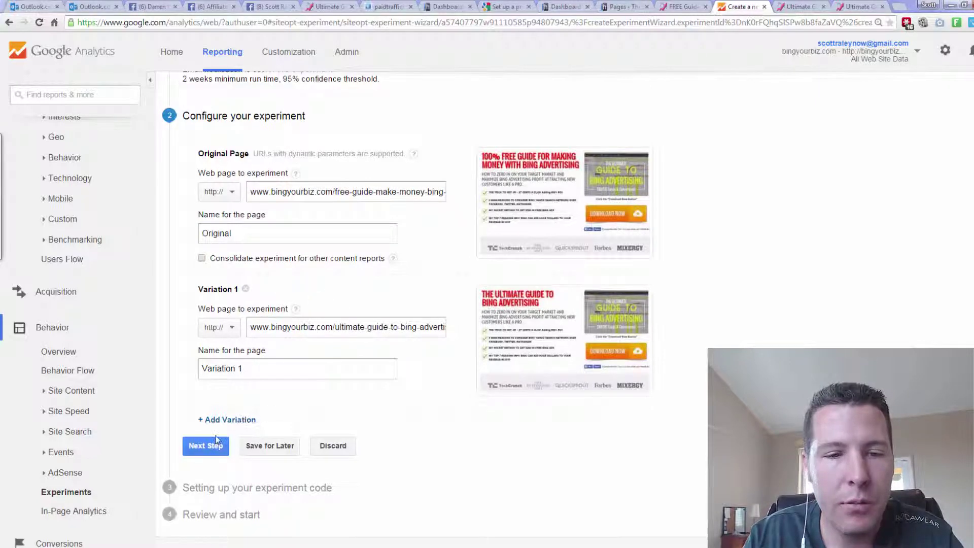
left_click(209, 453)
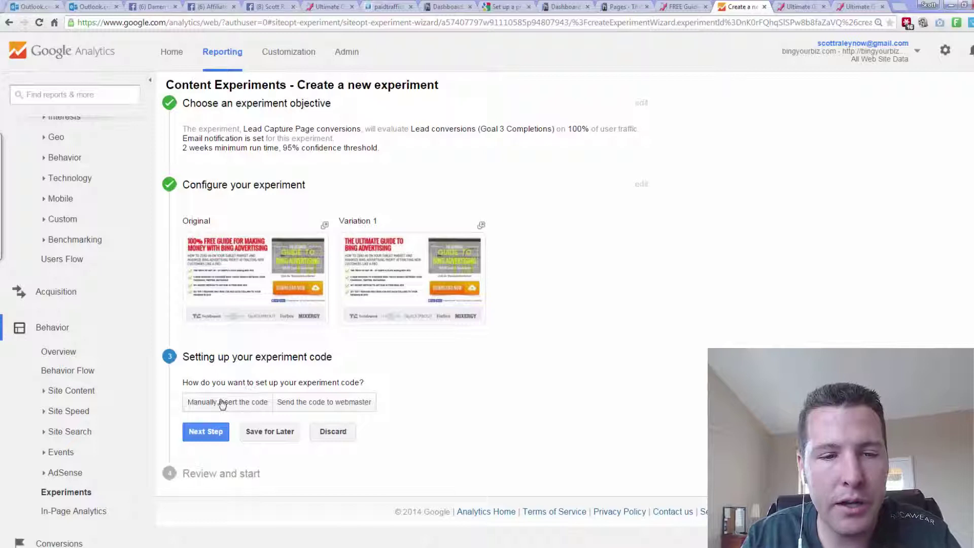
Step: Choose manual code insertion and select the entire Content Experiment script for copying
mouse_move(279, 373)
left_mouse_down()
mouse_move(193, 370)
mouse_move(185, 413)
mouse_move(284, 393)
mouse_move(276, 366)
left_mouse_up()
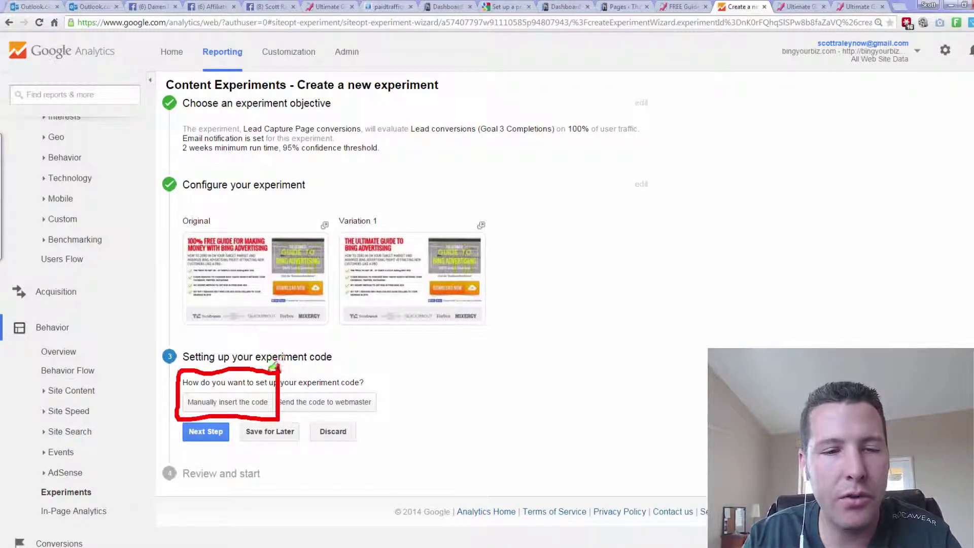
left_click(216, 408)
scroll(786, 315, "down", 5)
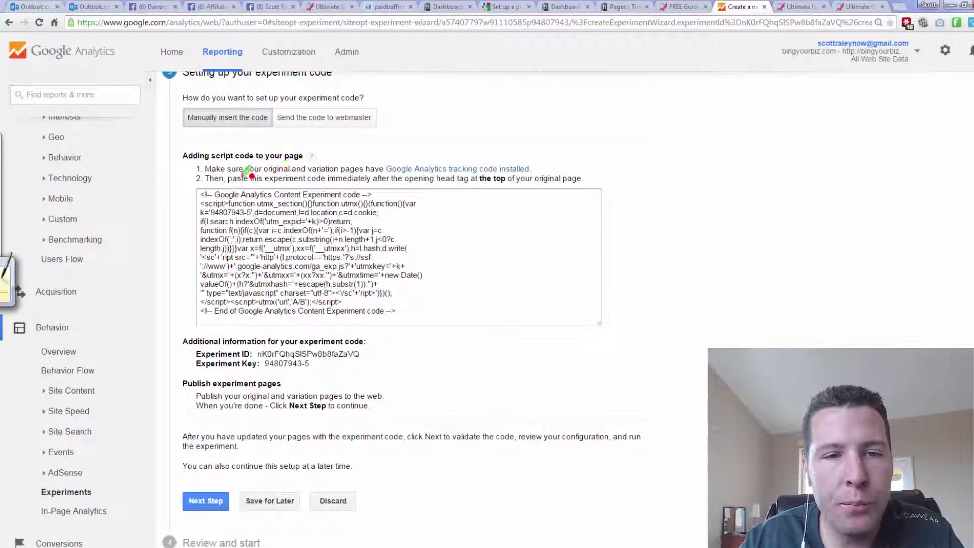
left_click_drag(235, 179, 528, 176)
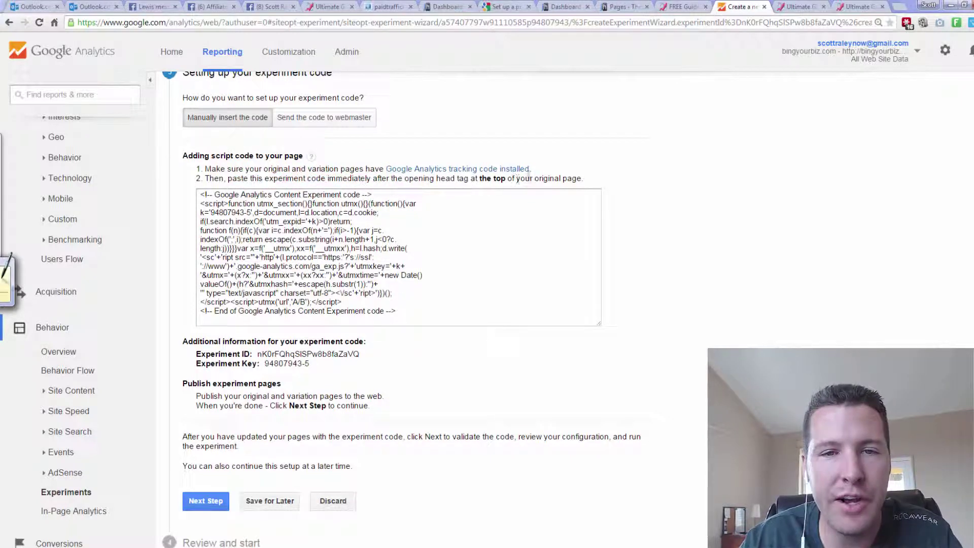
left_click(323, 242)
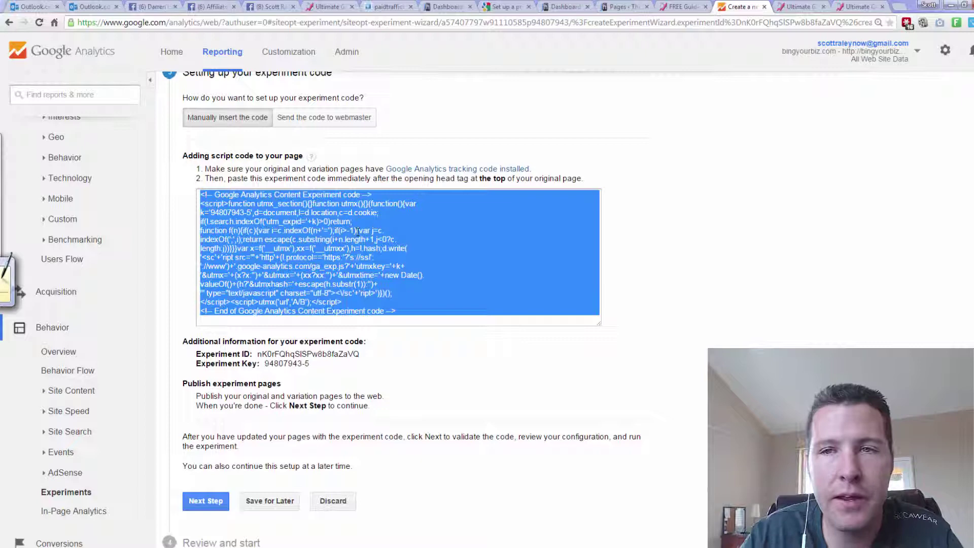
Step: Open the free guide page's Page Settings in LiveEditor, then return to the Analytics experiment setup
left_click(806, 7)
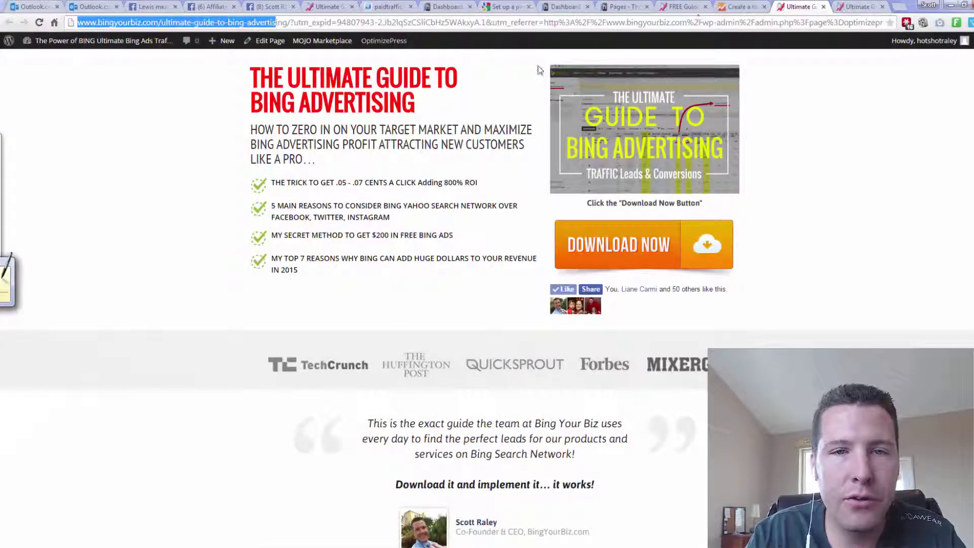
left_click(738, 6)
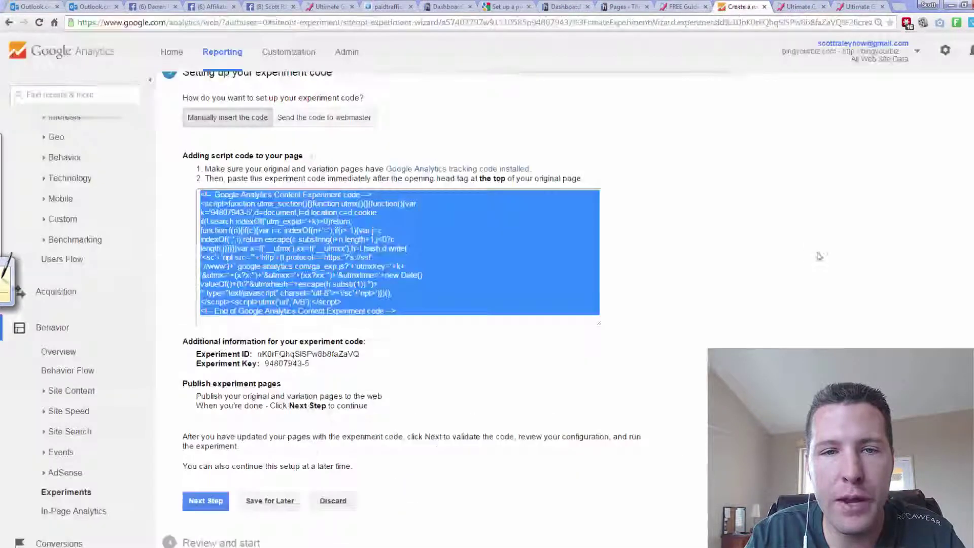
scroll(819, 259, "up", 6)
left_click(801, 7)
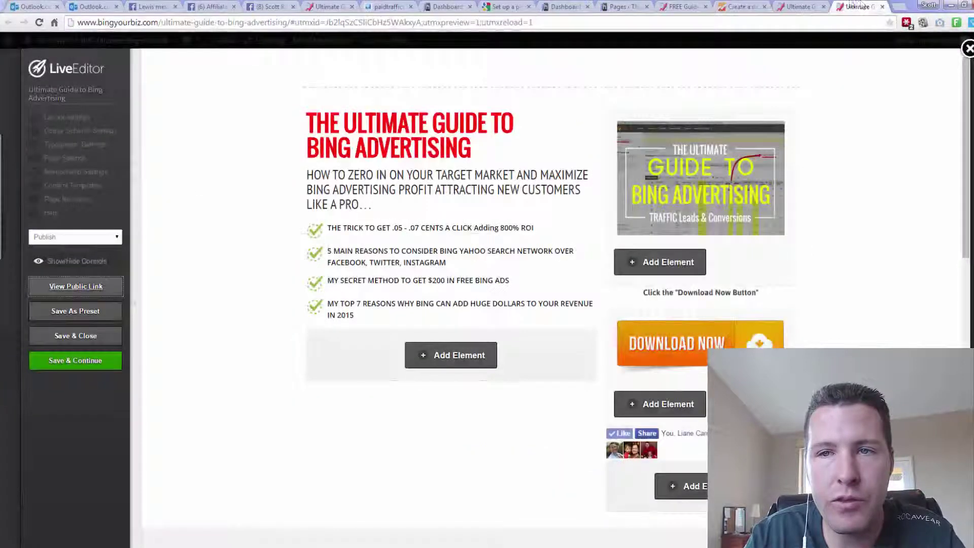
left_click(689, 7)
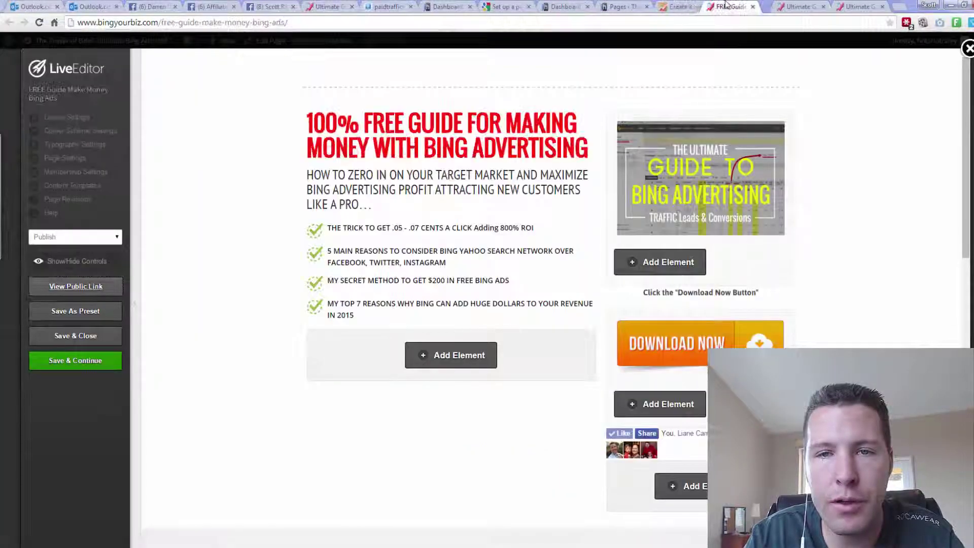
left_click_drag(683, 6, 743, 6)
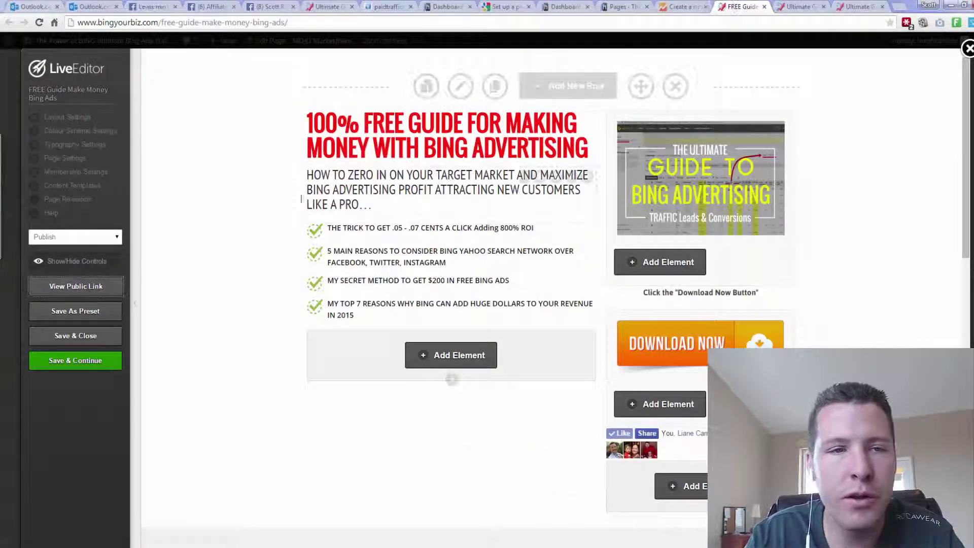
left_click(64, 158)
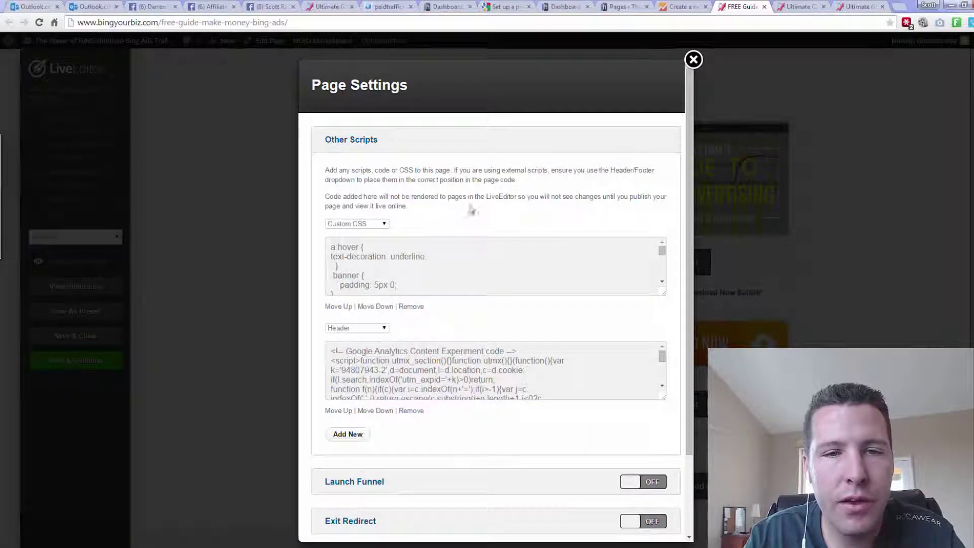
left_click(680, 6)
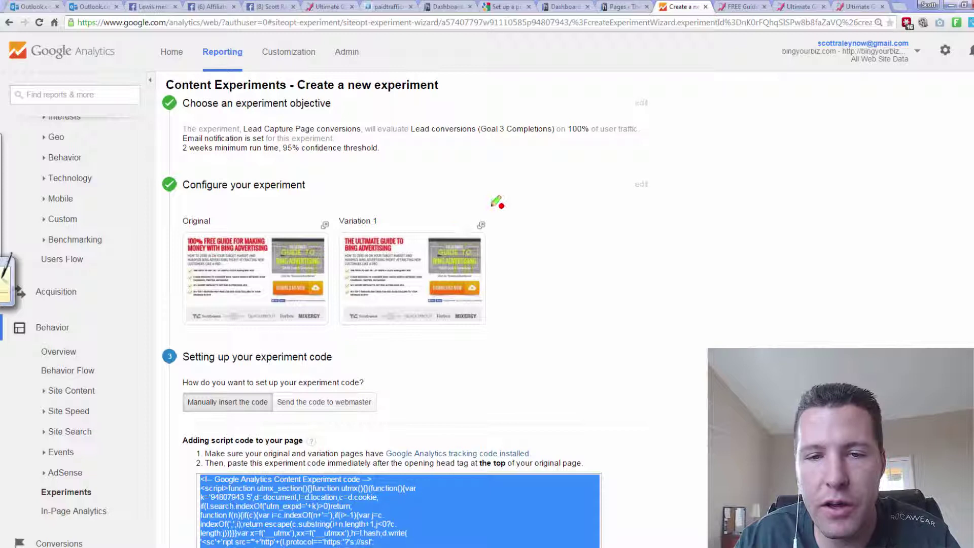
Step: Handwrite 'header Script' with an arrow to the paste instructions, then clear the annotations
mouse_move(492, 205)
left_mouse_down()
mouse_move(554, 248)
mouse_move(600, 236)
mouse_move(637, 191)
mouse_move(687, 207)
mouse_move(713, 191)
left_mouse_up()
left_click_drag(778, 166, 751, 208)
mouse_move(810, 189)
left_mouse_down()
mouse_move(835, 165)
mouse_move(859, 182)
left_mouse_up()
left_click_drag(877, 148, 889, 193)
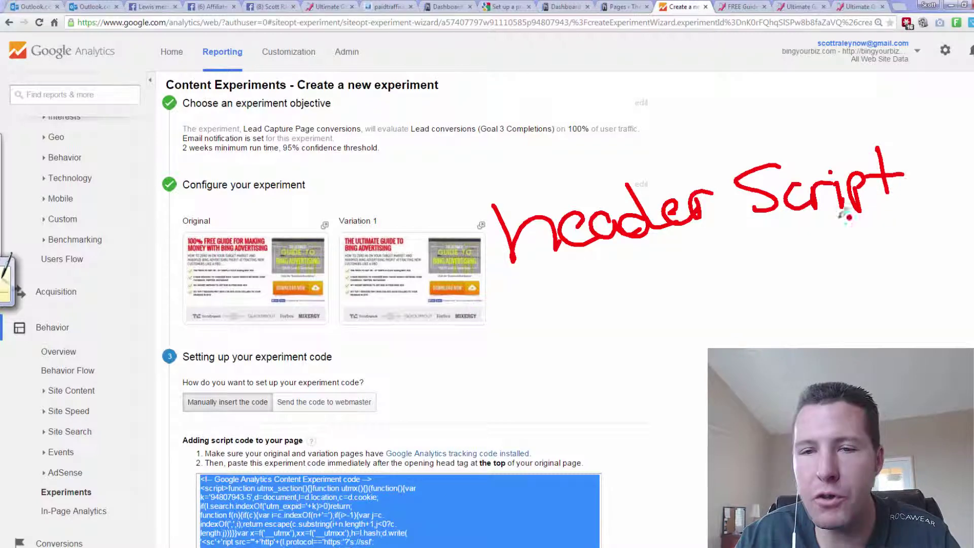
left_click_drag(644, 257, 675, 325)
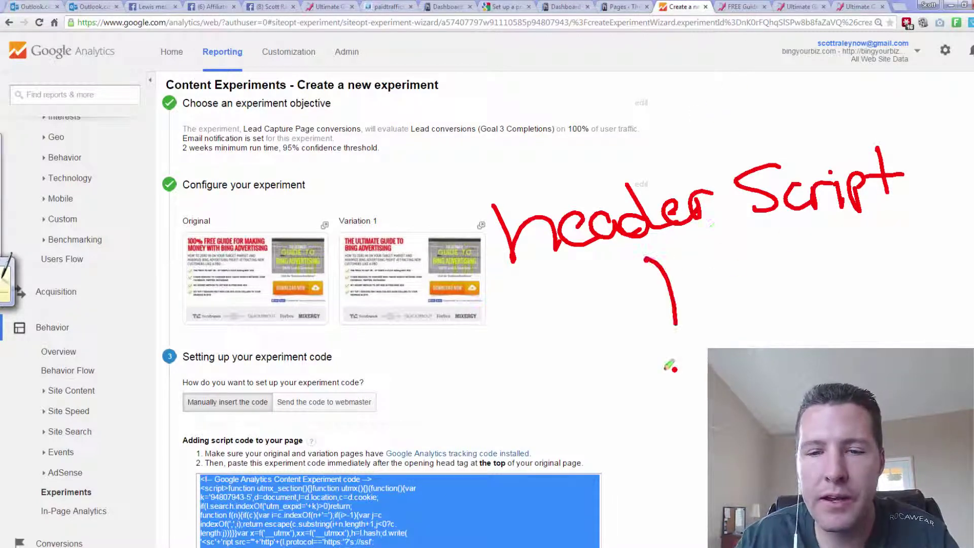
left_click_drag(669, 366, 555, 457)
mouse_move(561, 400)
left_mouse_down()
mouse_move(553, 459)
mouse_move(644, 443)
left_mouse_up()
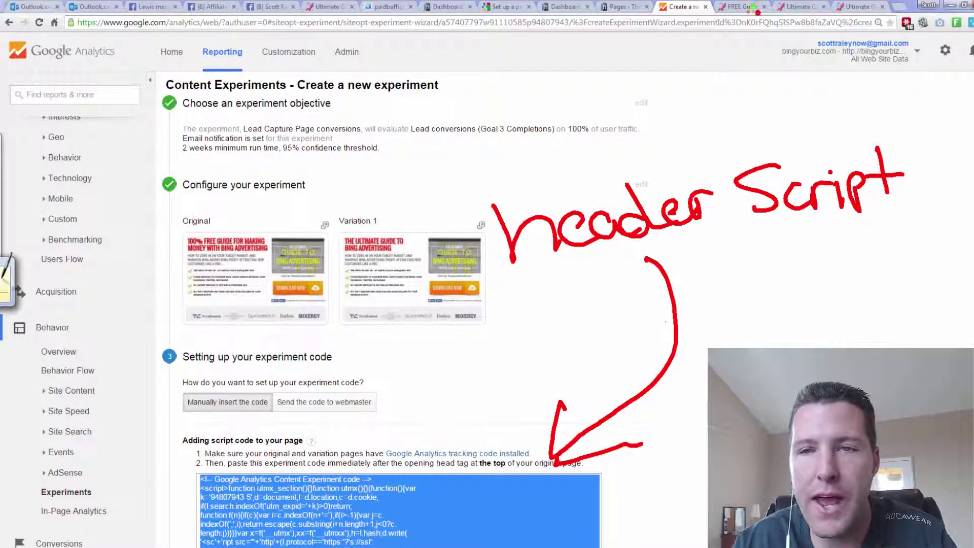
key("Escape")
Step: Save the free guide page's settings with the experiment code in its header script
left_click(745, 7)
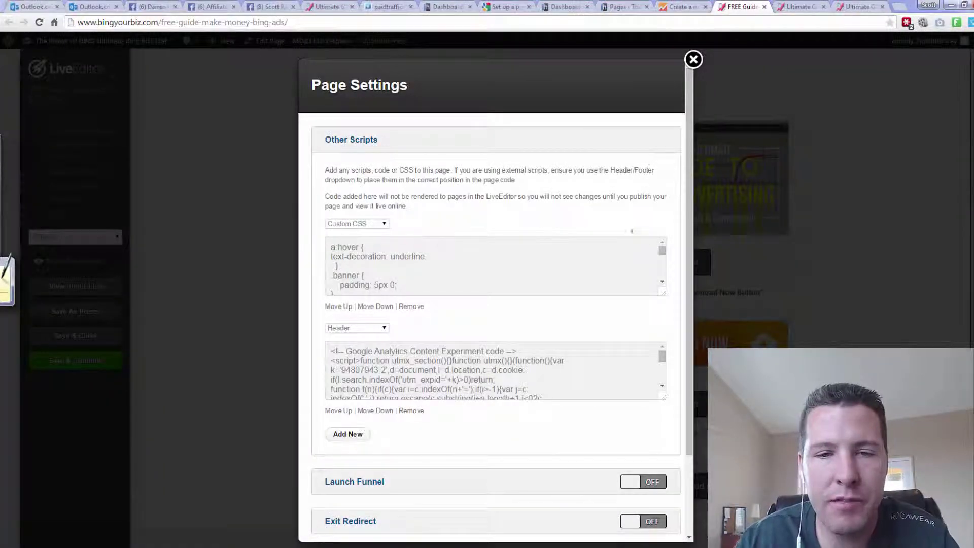
scroll(556, 305, "down", 2)
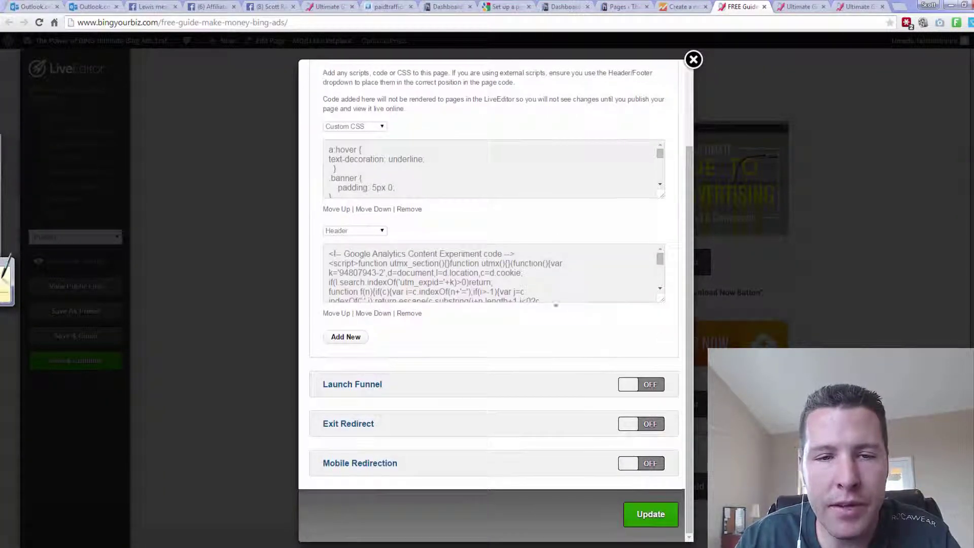
left_click_drag(337, 258, 417, 304)
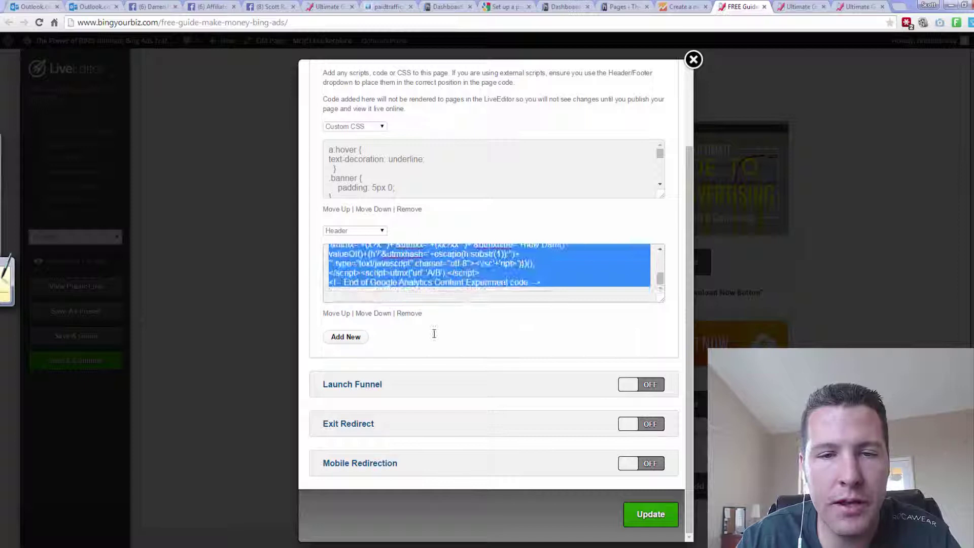
left_click(642, 517)
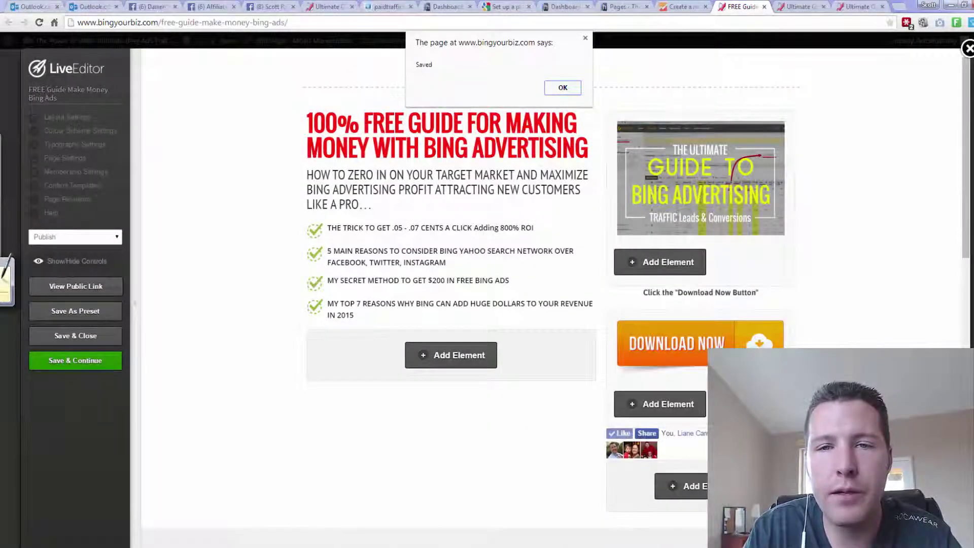
key("Return")
left_click(799, 7)
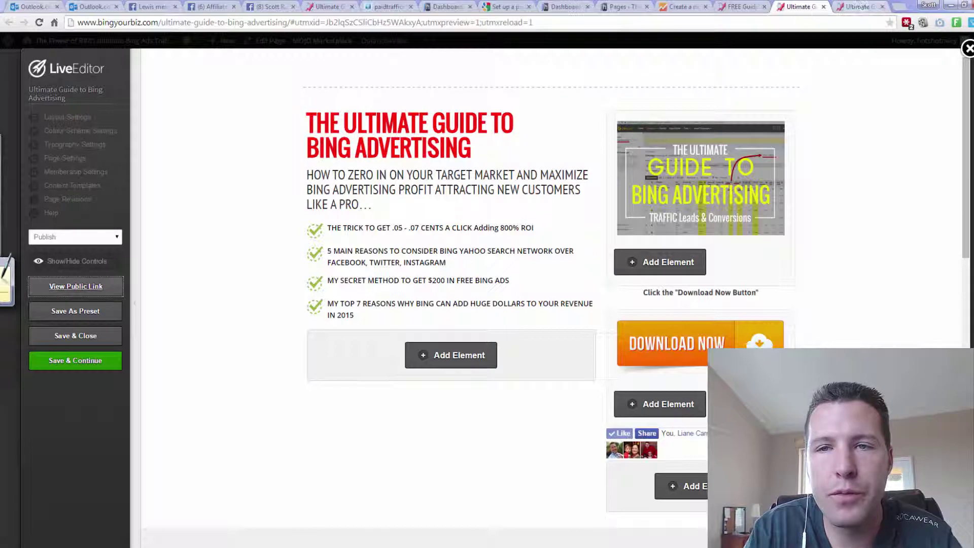
Step: Advance the Lead Capture Page conversions experiment to its code validation step
left_click(680, 5)
scroll(650, 264, "down", 4)
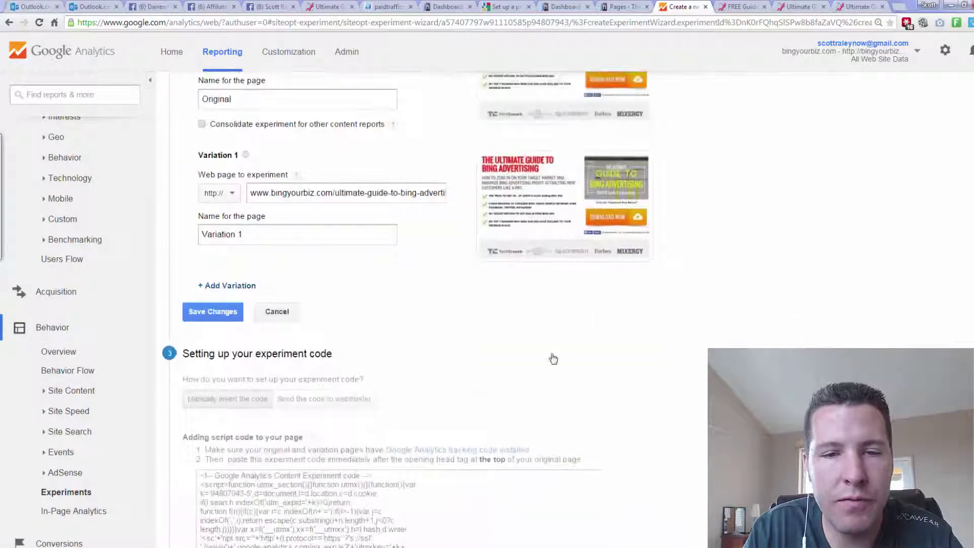
scroll(552, 358, "down", 3)
scroll(310, 290, "down", 3)
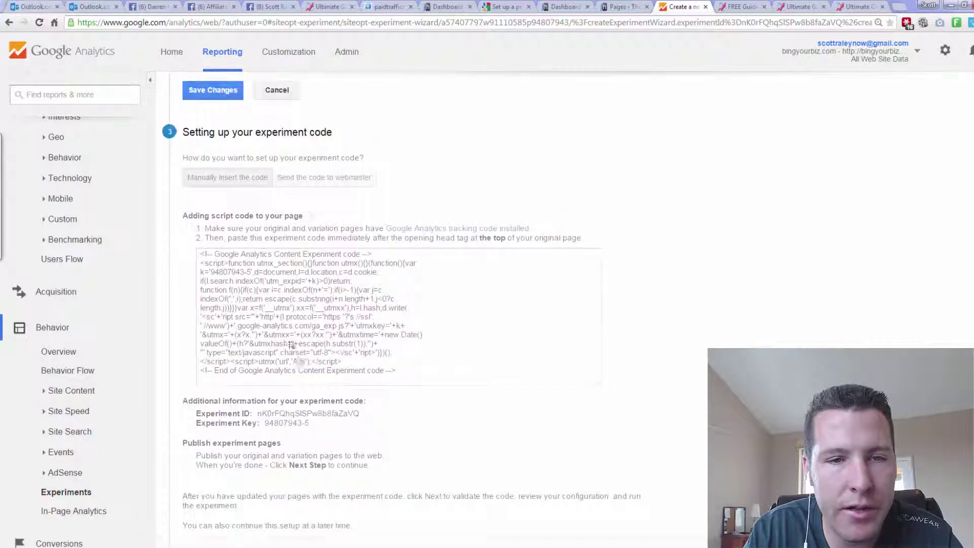
left_click(207, 471)
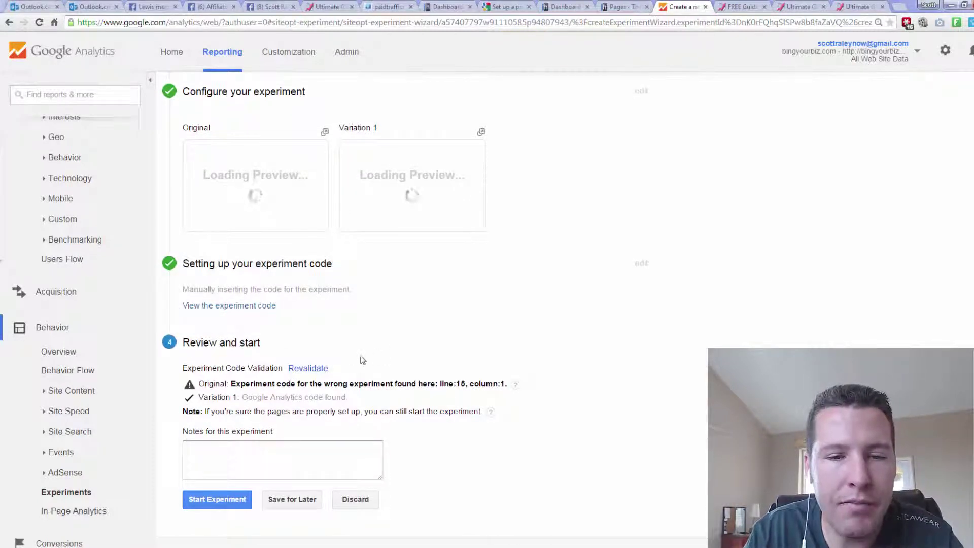
Step: Mark the wrong-experiment warning and variation code-found result, then return to All Experiments
left_click_drag(219, 391, 411, 383)
key("Escape")
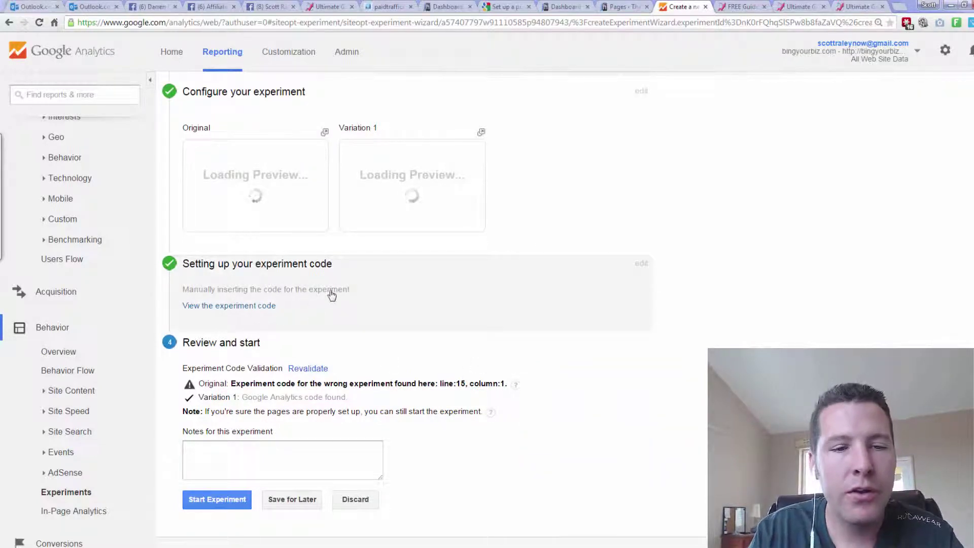
mouse_move(246, 407)
left_mouse_down()
mouse_move(185, 408)
mouse_move(363, 399)
left_mouse_up()
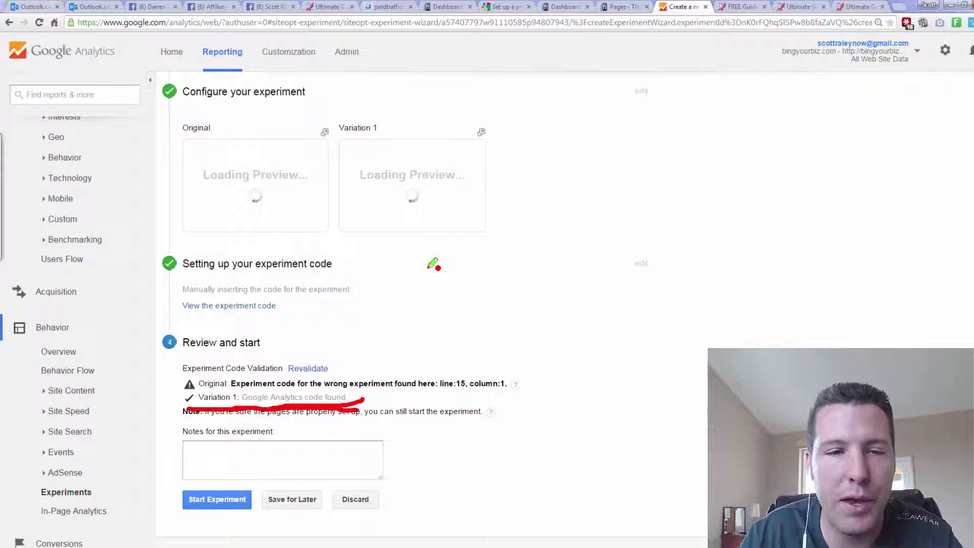
left_click_drag(432, 269, 491, 277)
left_click_drag(497, 259, 475, 284)
mouse_move(492, 238)
left_mouse_down()
mouse_move(487, 277)
mouse_move(510, 274)
mouse_move(537, 233)
mouse_move(561, 233)
left_mouse_up()
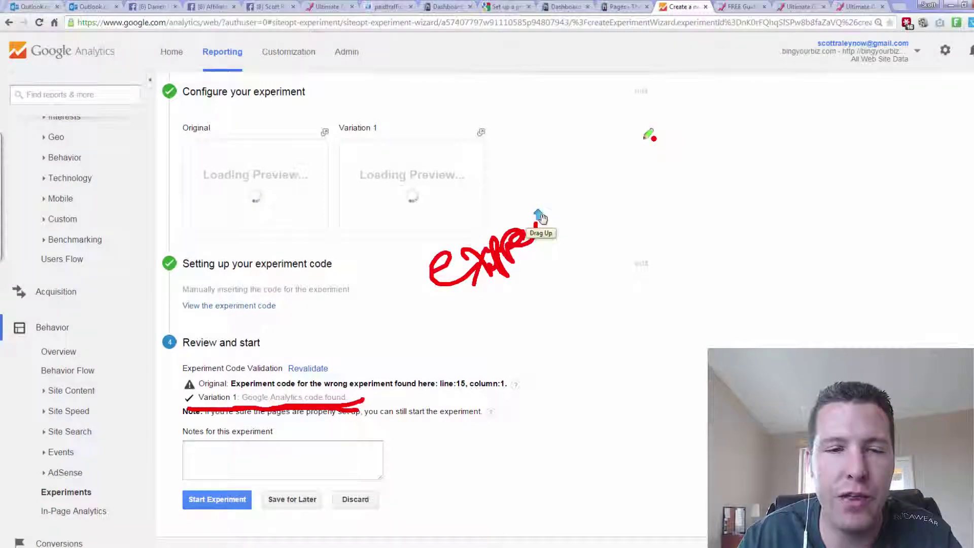
key("Escape")
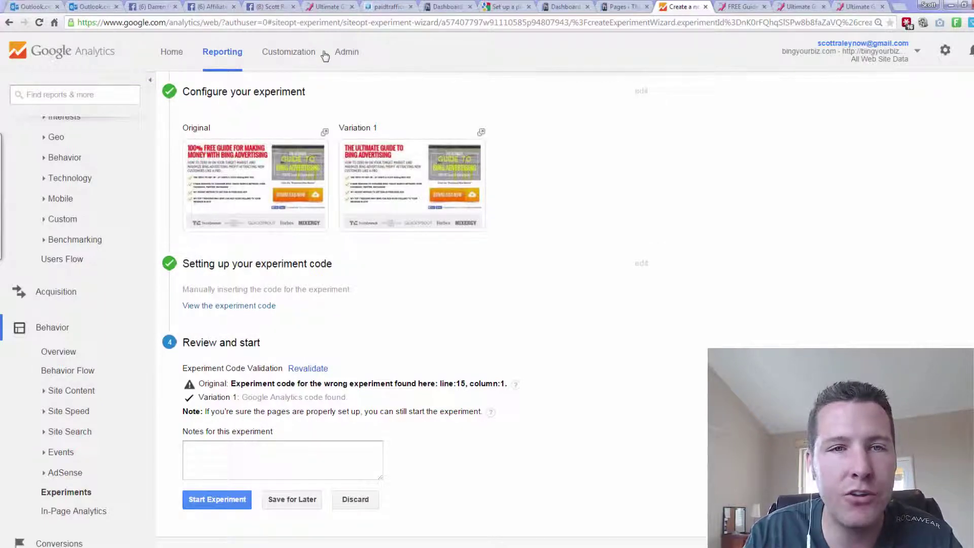
left_click(219, 66)
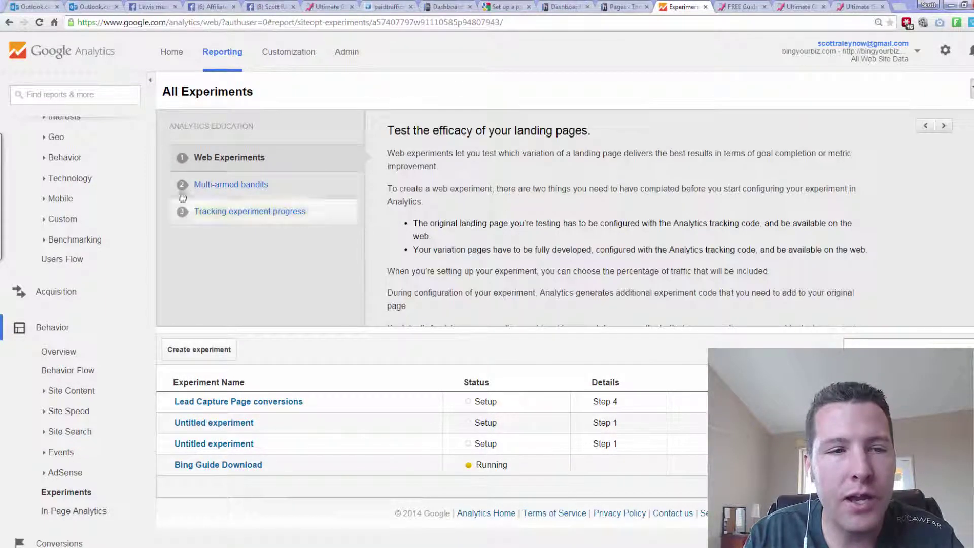
Step: Open the Audience Overview report, then switch to the live Ultimate Guide page
scroll(120, 191, "up", 5)
left_click(50, 131)
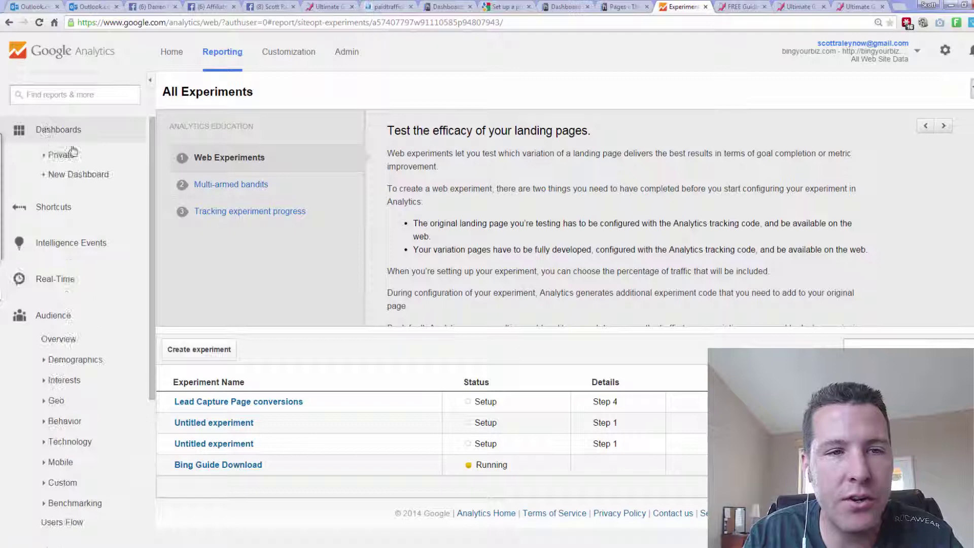
left_click(51, 130)
left_click(58, 298)
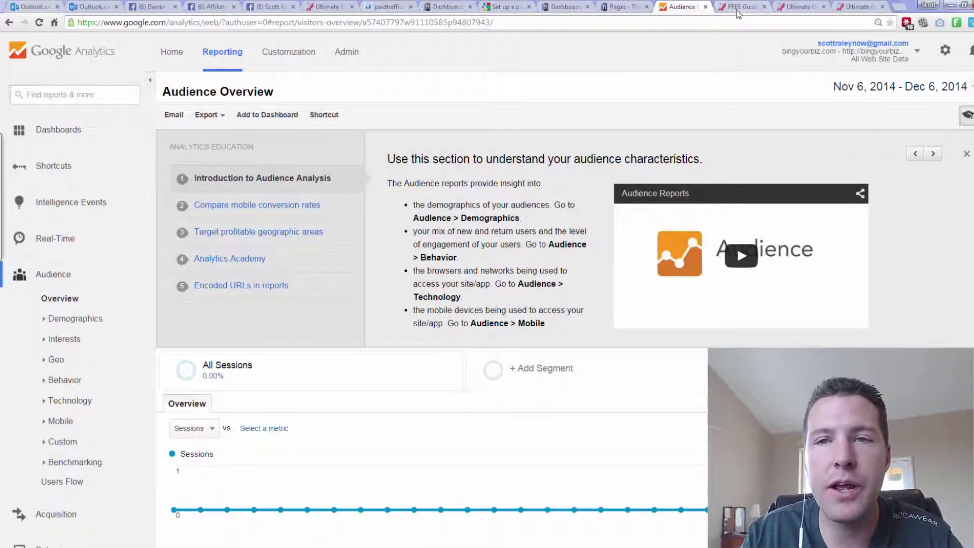
left_click(738, 7)
key("ctrl+Tab")
key("ctrl+Tab")
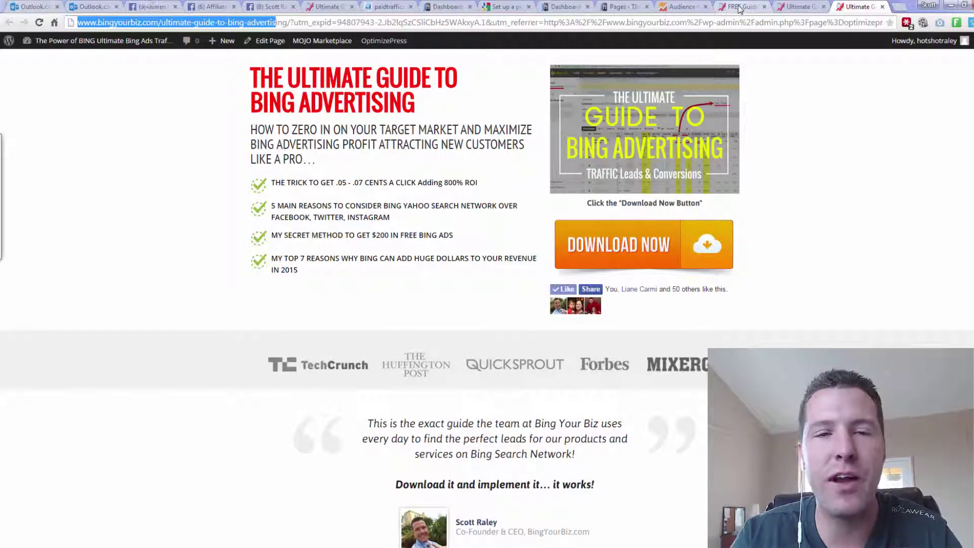
Step: Load bingyourbiz.com by typing 'bingy' in the address bar and accepting the autocomplete
left_click(662, 24)
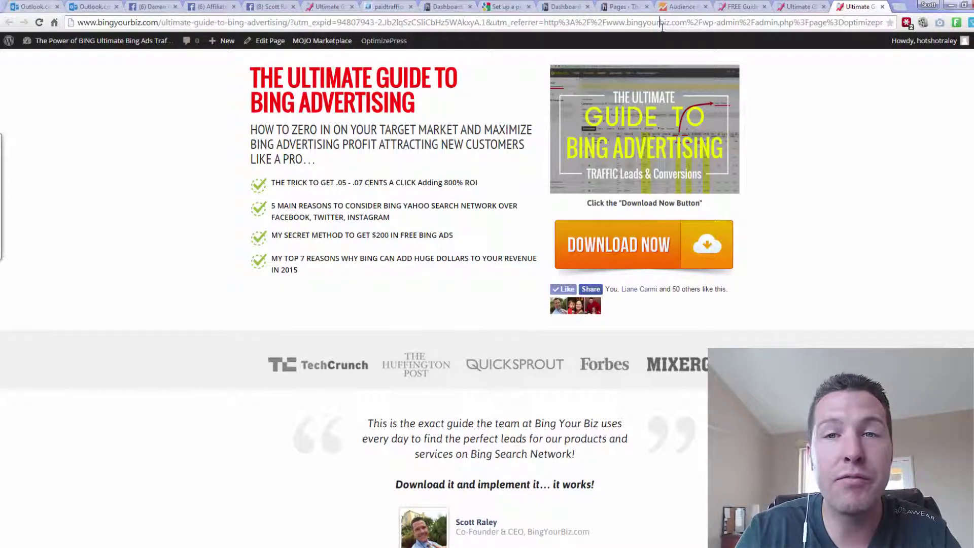
double_click(661, 24)
type("b")
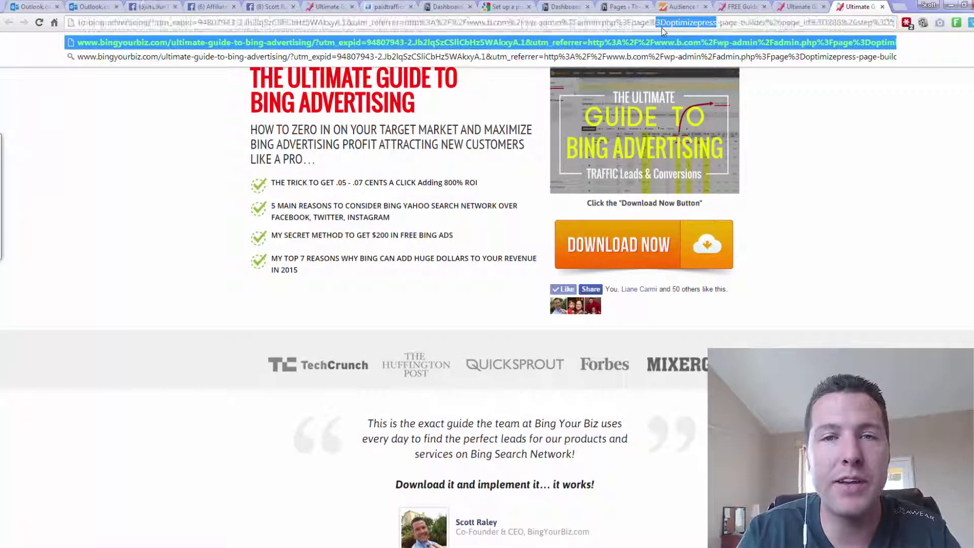
key("ctrl+a")
type("bingy")
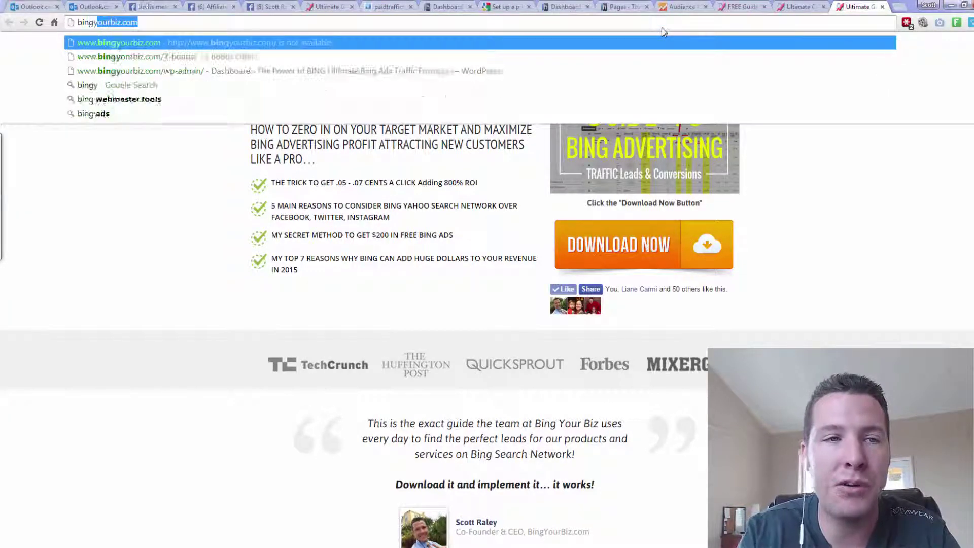
key("Return")
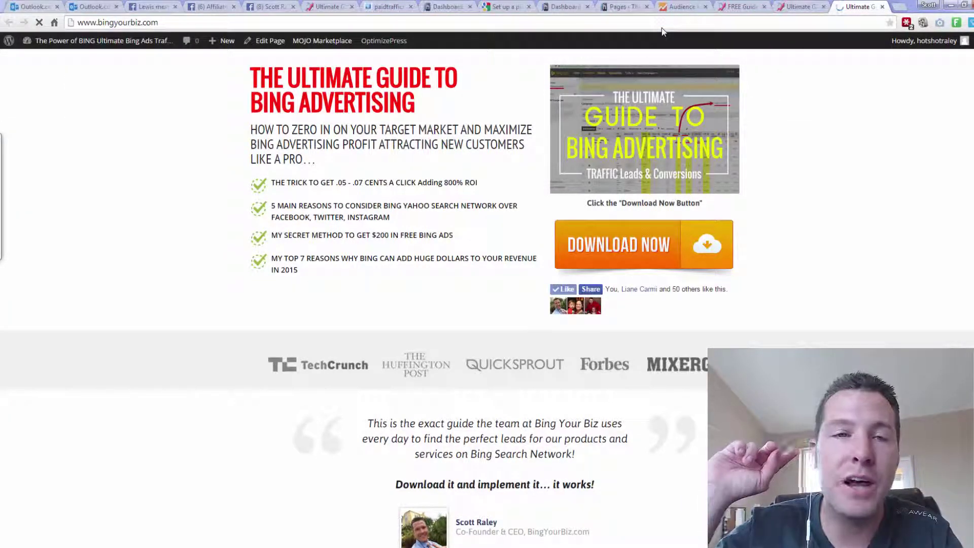
Step: Scroll down the homepage to the free training workshop sign-up section
scroll(604, 240, "down", 2)
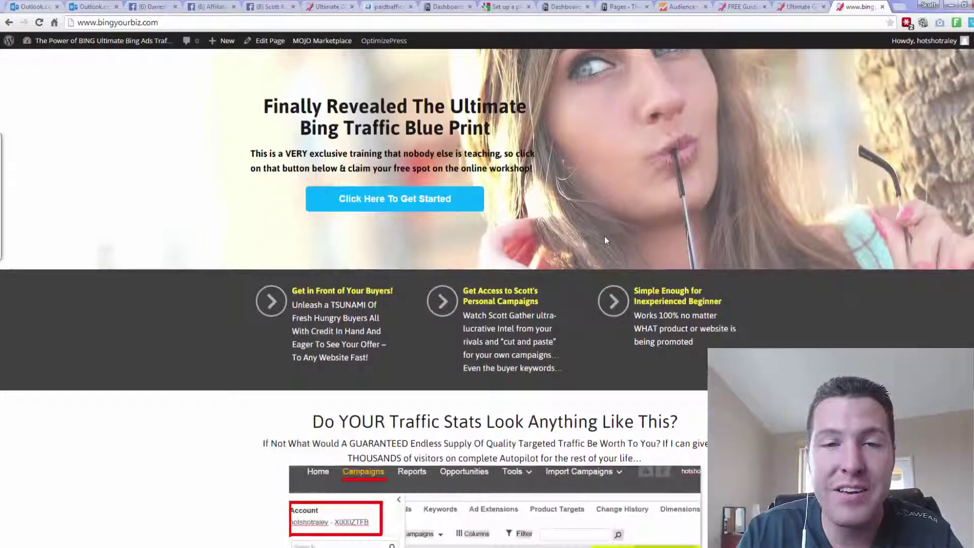
scroll(605, 240, "down", 2)
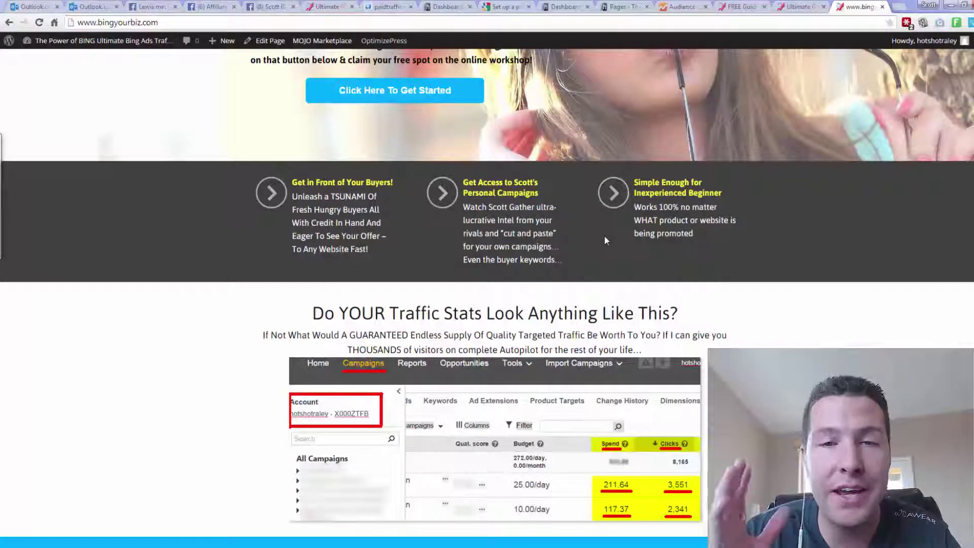
scroll(604, 241, "down", 10)
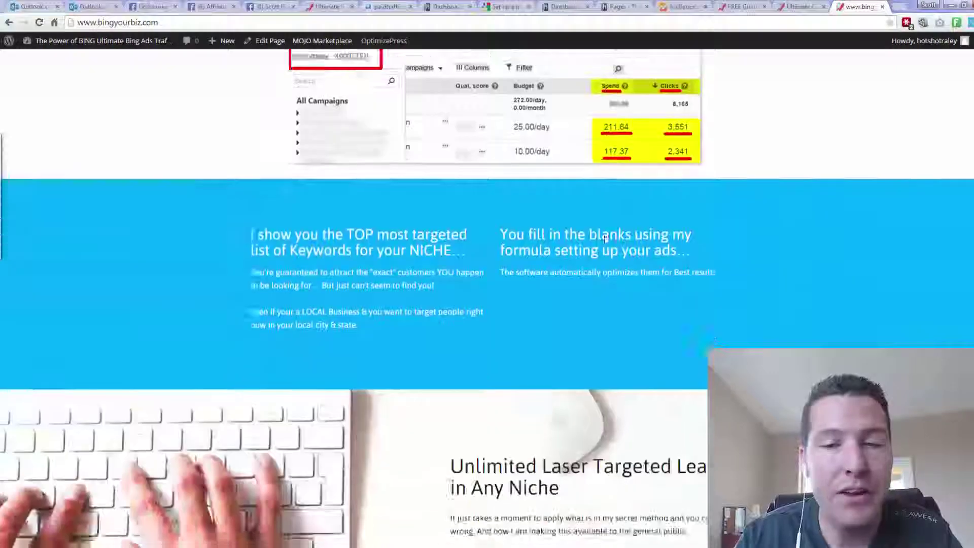
scroll(605, 241, "down", 18)
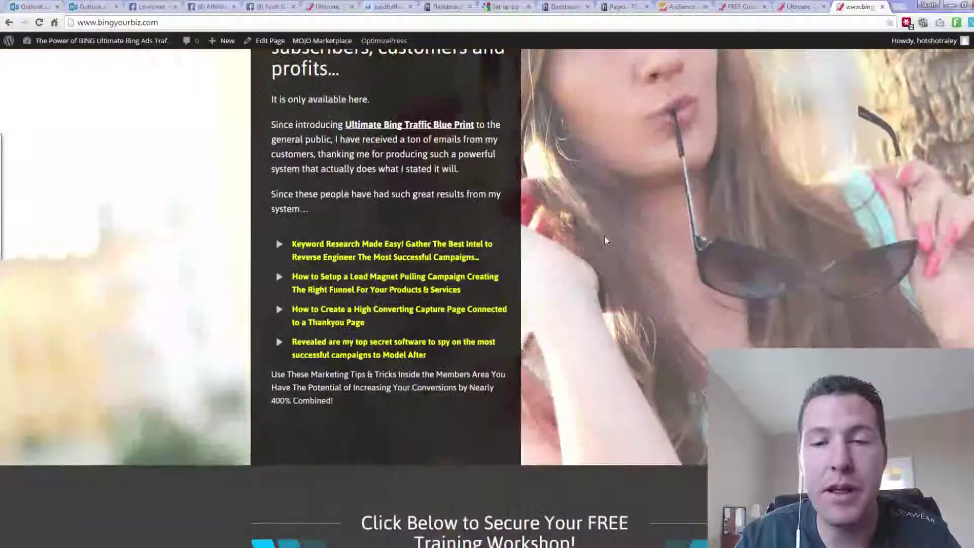